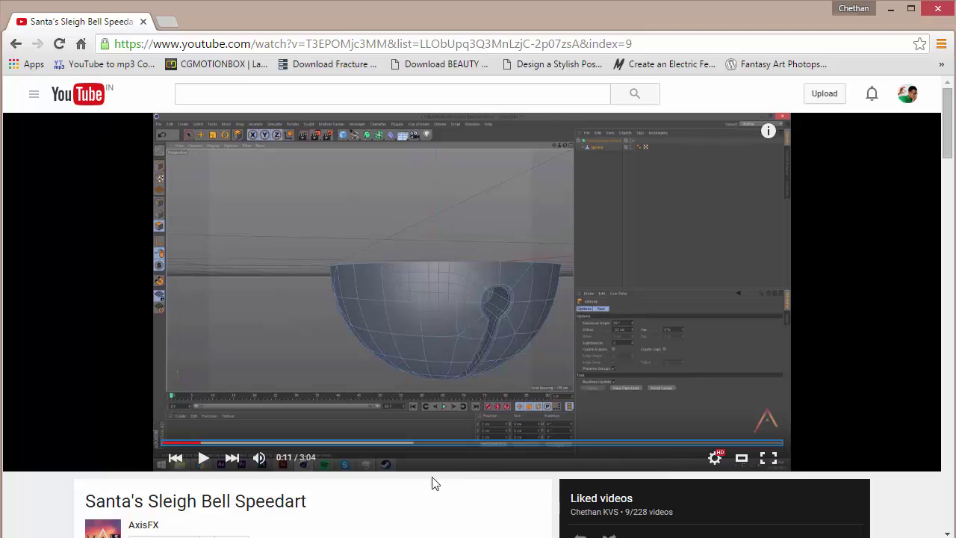
# Step: Set the render output resolution to 1280 by 720 in the render settings
pyautogui.moveTo(138, 528)
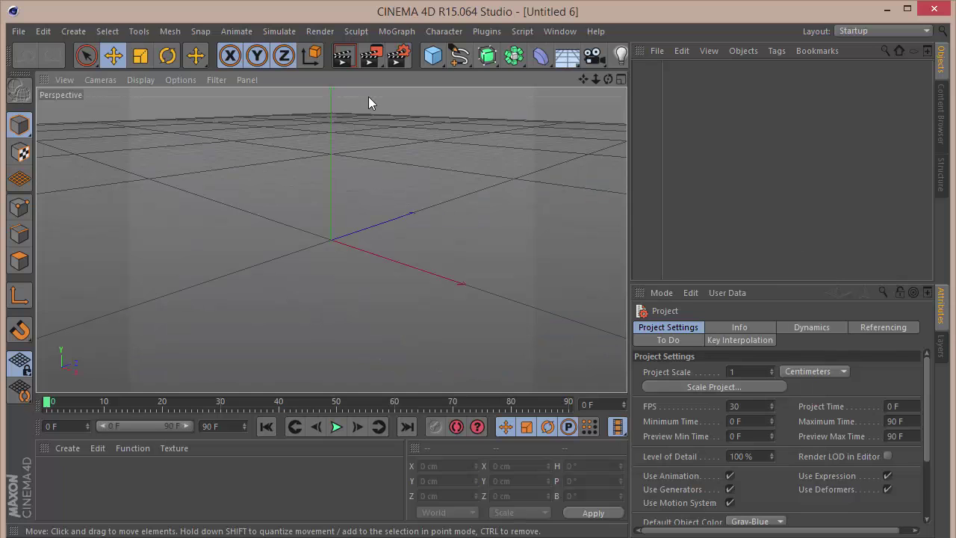
pyautogui.click(400, 56)
pyautogui.doubleClick(301, 80)
pyautogui.write('1280')
pyautogui.press('Tab')
pyautogui.write('720')
pyautogui.press('Return')
pyautogui.click(691, 6)
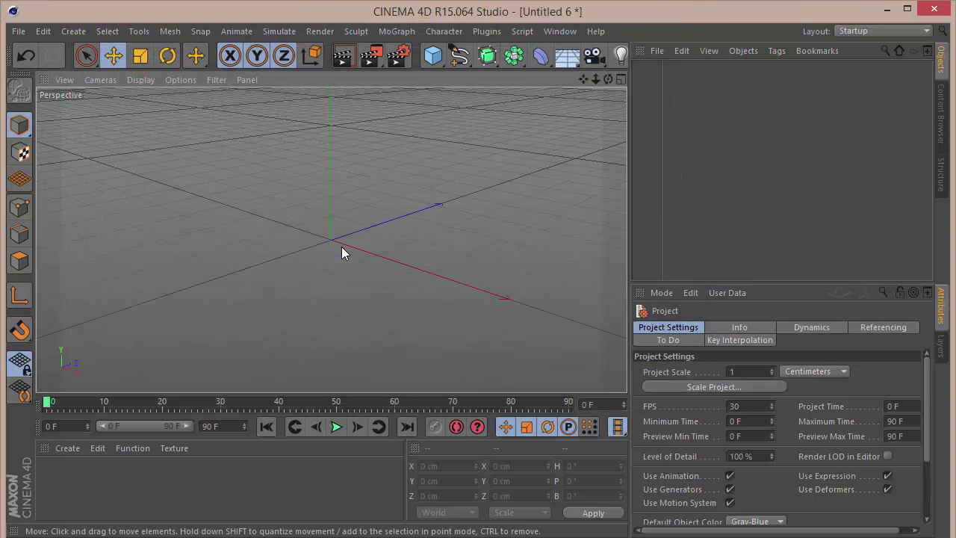
# Step: Add a sphere primitive to the scene and set the viewport display to Gouraud shading with lines
pyautogui.moveTo(432, 55); pyautogui.dragTo(739, 104)
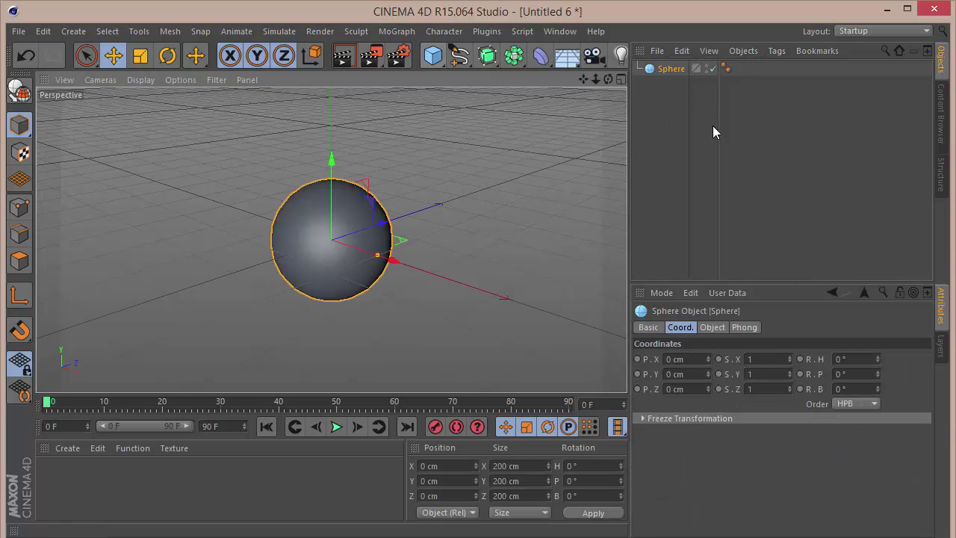
pyautogui.click(142, 80)
pyautogui.click(157, 116)
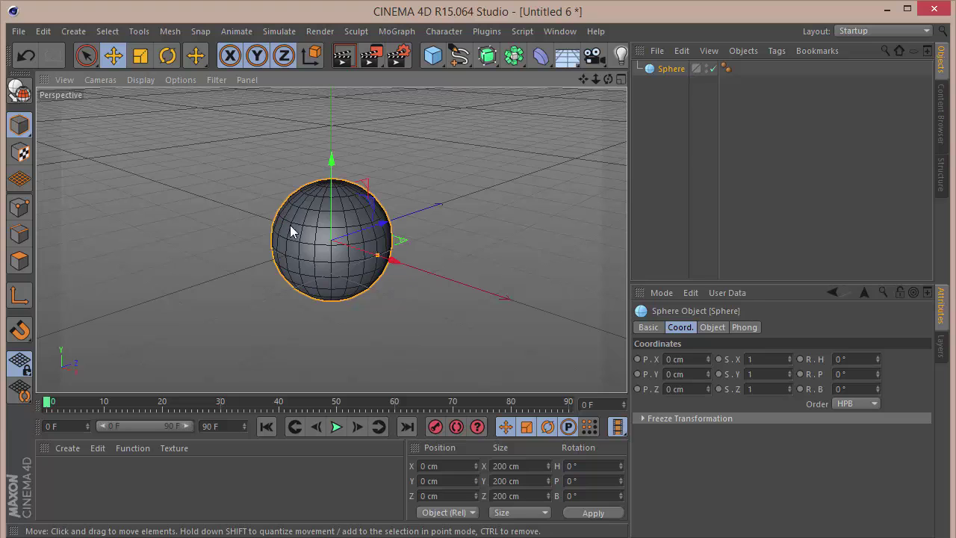
pyautogui.scroll(4, 335, 239)
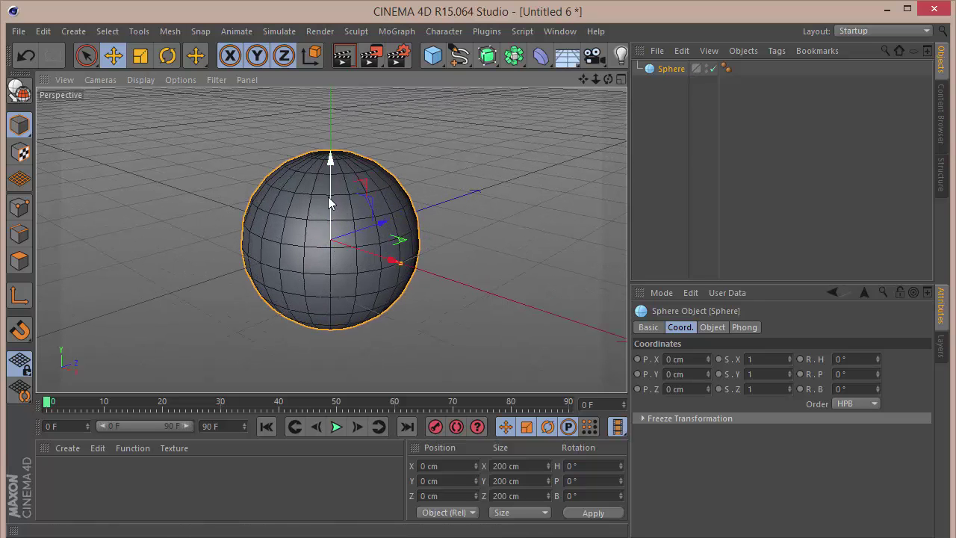
# Step: Change the sphere's type to Hemisphere and set its pitch rotation (R.P) to -180°
pyautogui.click(722, 328)
pyautogui.click(742, 387)
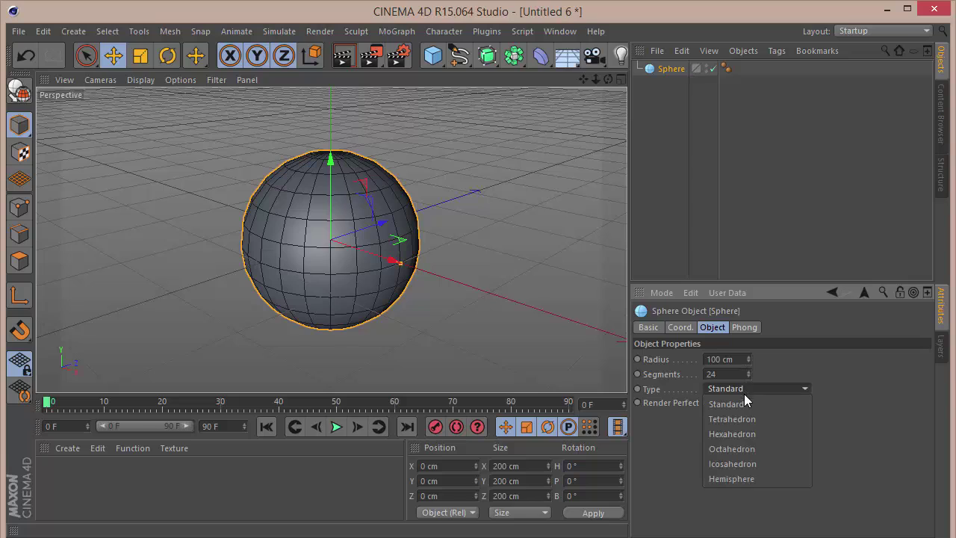
pyautogui.click(747, 477)
pyautogui.click(679, 327)
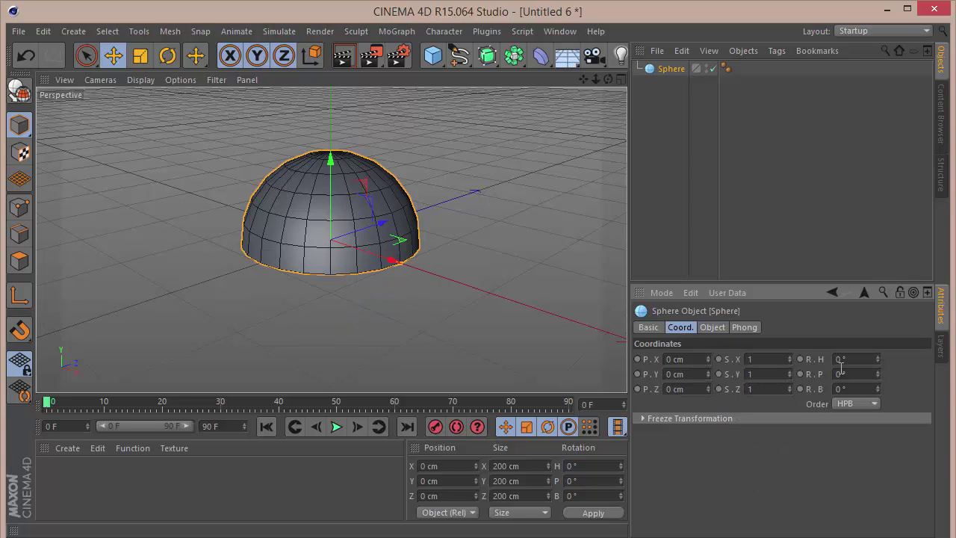
pyautogui.moveTo(854, 375); pyautogui.dragTo(739, 370)
pyautogui.write('-180')
pyautogui.press('Return')
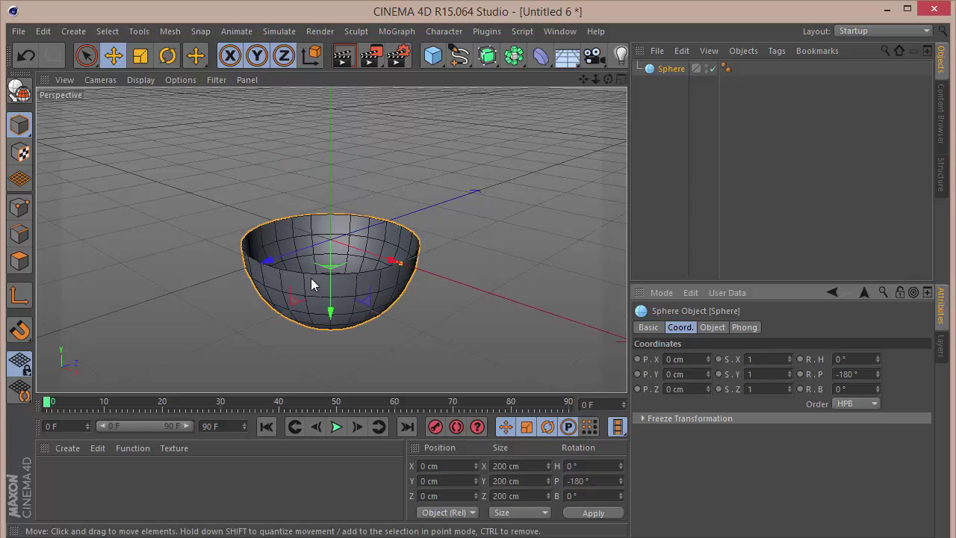
# Step: Convert the hemisphere into an editable polygon object
pyautogui.moveTo(608, 79); pyautogui.dragTo(656, 46)
pyautogui.moveTo(608, 108); pyautogui.dragTo(609, 90)
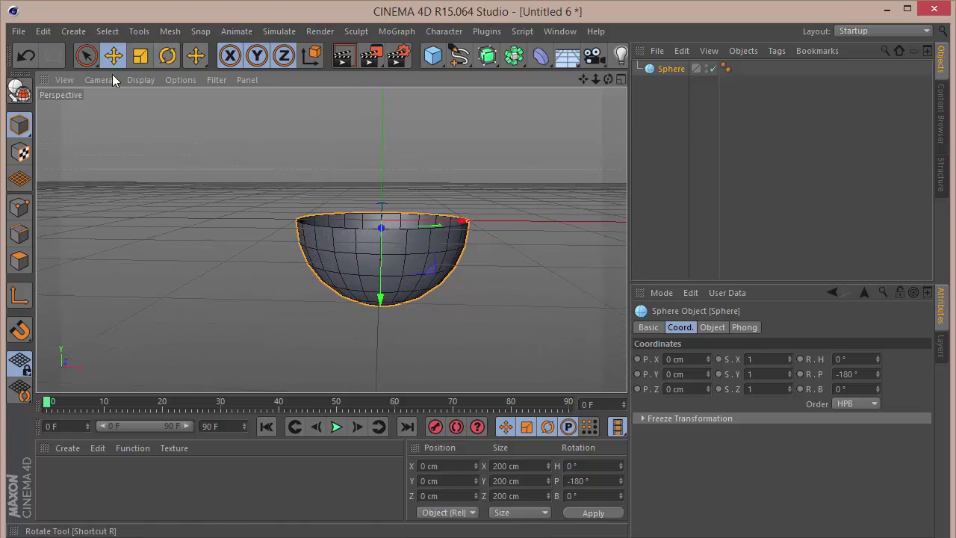
pyautogui.click(22, 93)
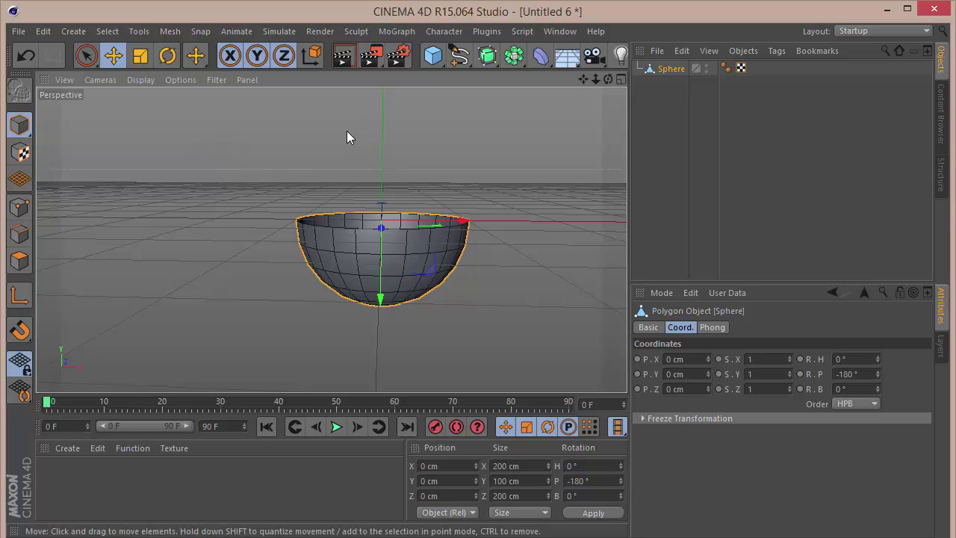
# Step: Knife diagonal cuts in point mode through the central vertex of the second row in the Right view, with Visible Only off
pyautogui.press('k')
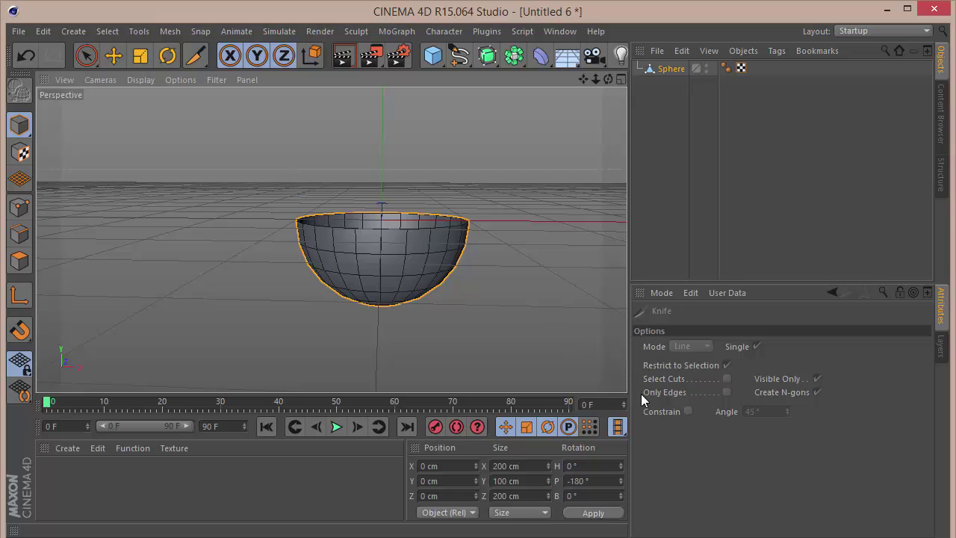
pyautogui.click(19, 210)
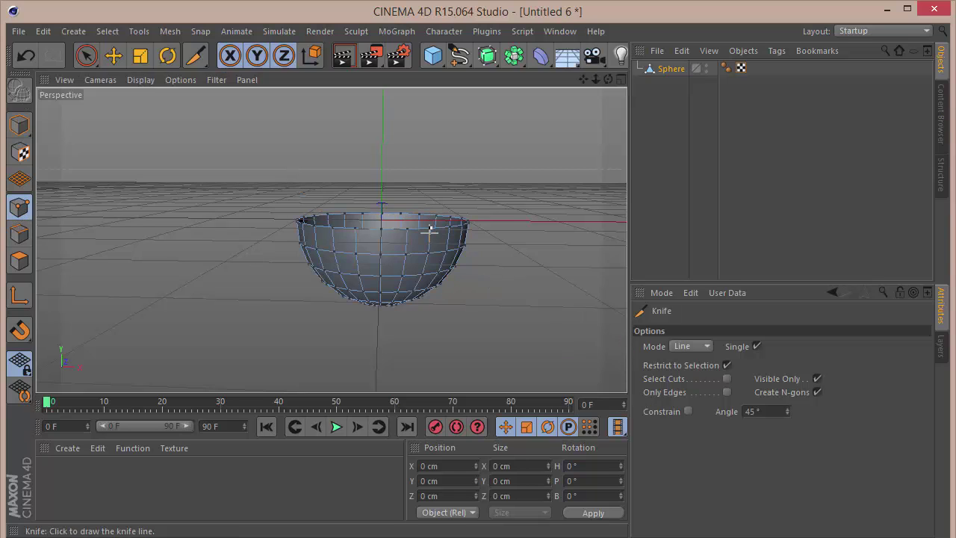
pyautogui.press('F2')
pyautogui.press('F3')
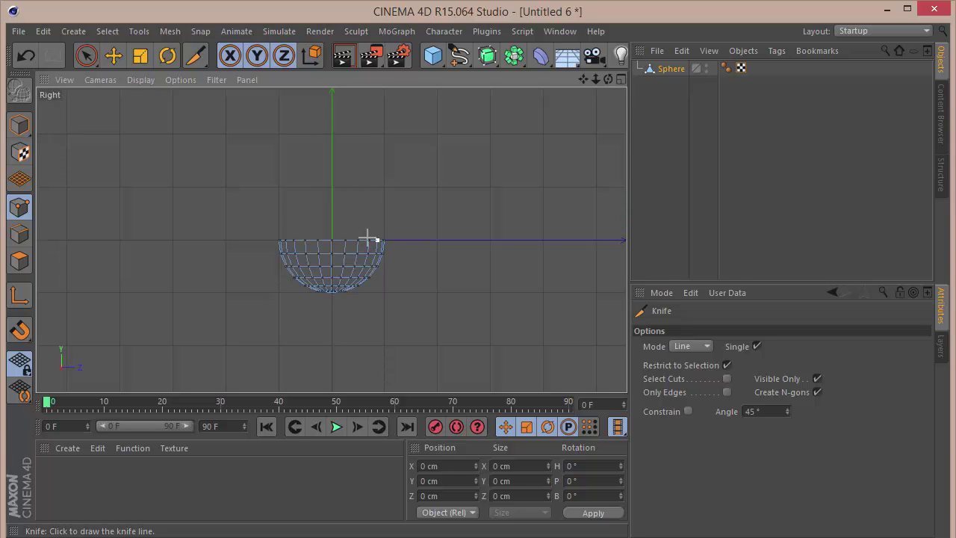
pyautogui.scroll(5, 341, 248)
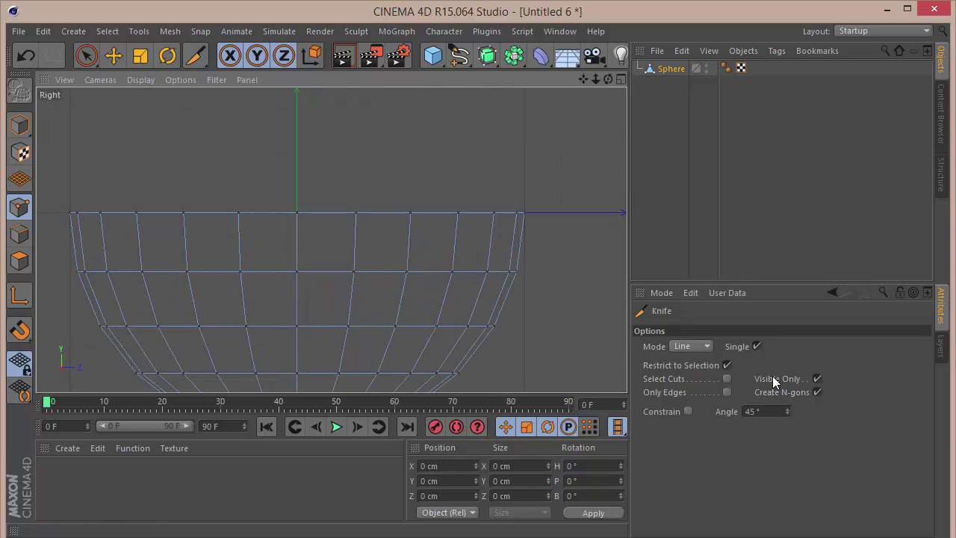
pyautogui.click(816, 379)
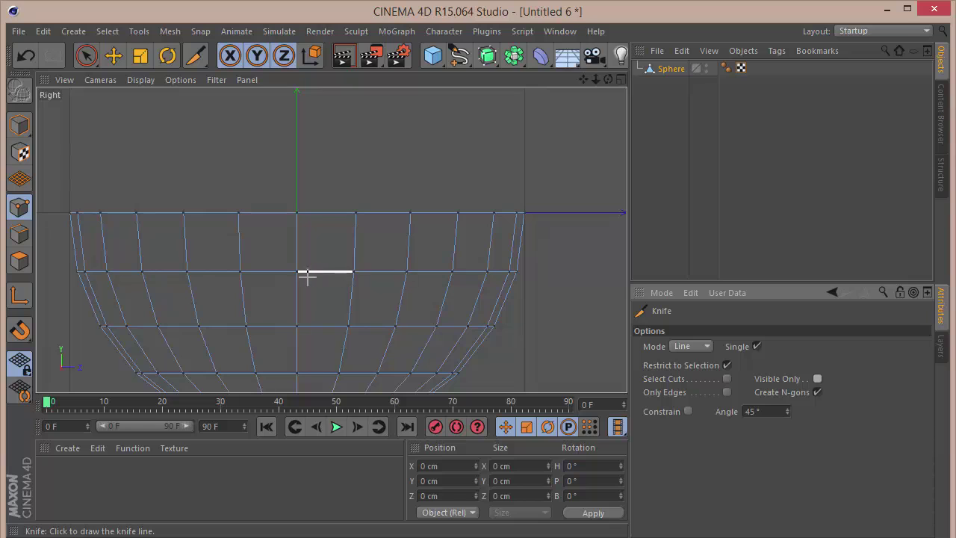
pyautogui.moveTo(296, 271); pyautogui.dragTo(355, 213)
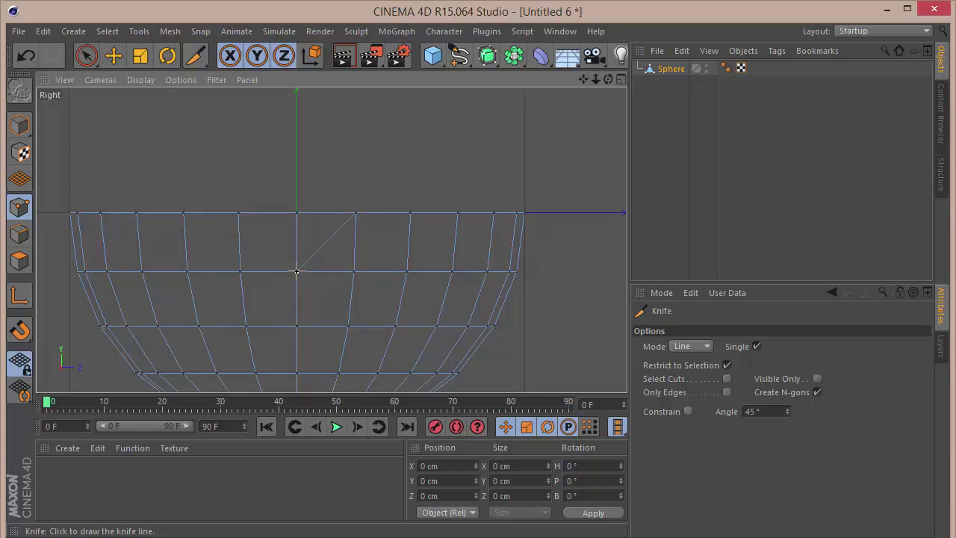
pyautogui.moveTo(239, 213); pyautogui.dragTo(297, 270)
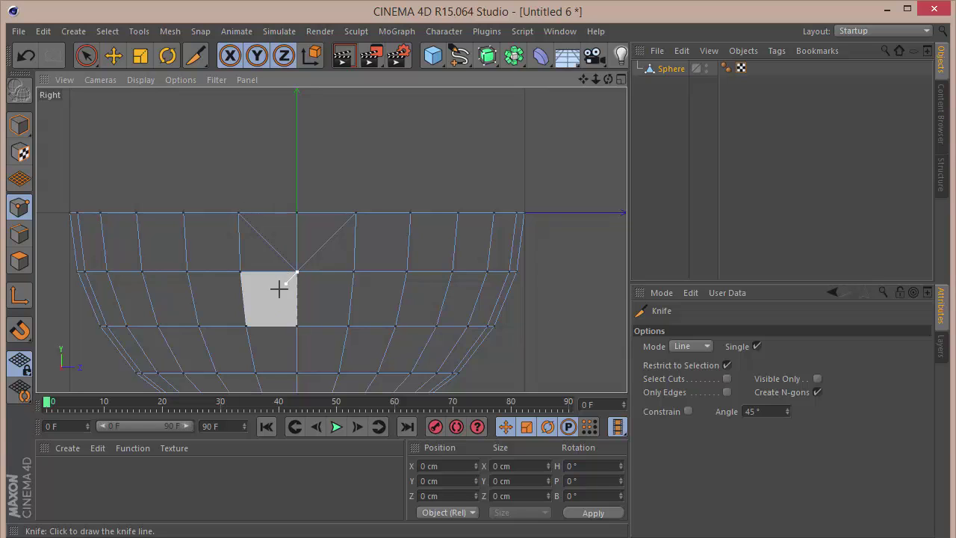
pyautogui.moveTo(247, 322); pyautogui.dragTo(347, 326)
# Step: Knife diagonal cuts through the central vertex of the second row in the Front view
pyautogui.press('F4')
pyautogui.scroll(1, 331, 241)
pyautogui.moveTo(332, 268); pyautogui.dragTo(301, 239)
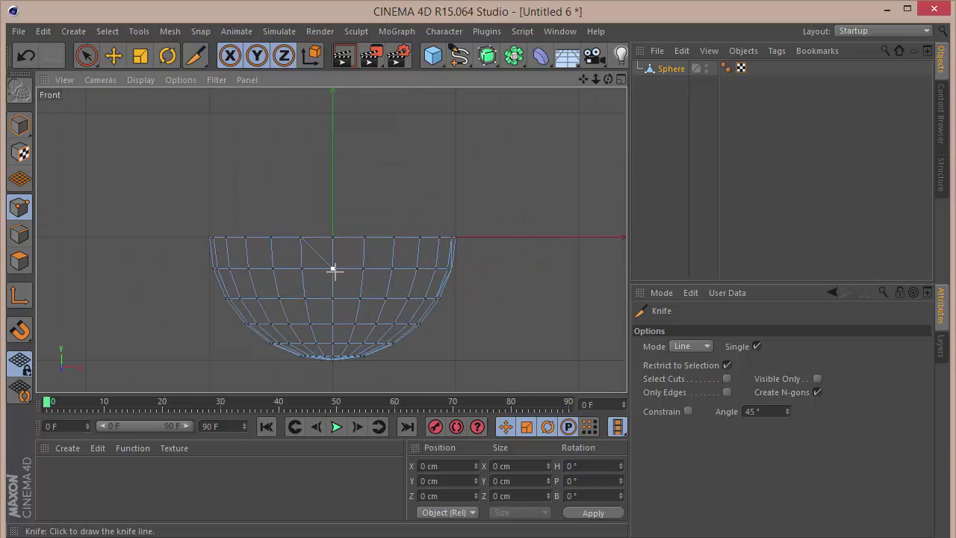
pyautogui.moveTo(332, 268); pyautogui.dragTo(364, 238)
pyautogui.moveTo(332, 268)
pyautogui.mouseDown()
pyautogui.moveTo(359, 296)
pyautogui.moveTo(321, 279)
pyautogui.moveTo(302, 298)
pyautogui.mouseUp()
# Step: Turn on Visible Only for the Knife and cut diagonals from the central vertex on the hemisphere's uncut back side
pyautogui.press('F1')
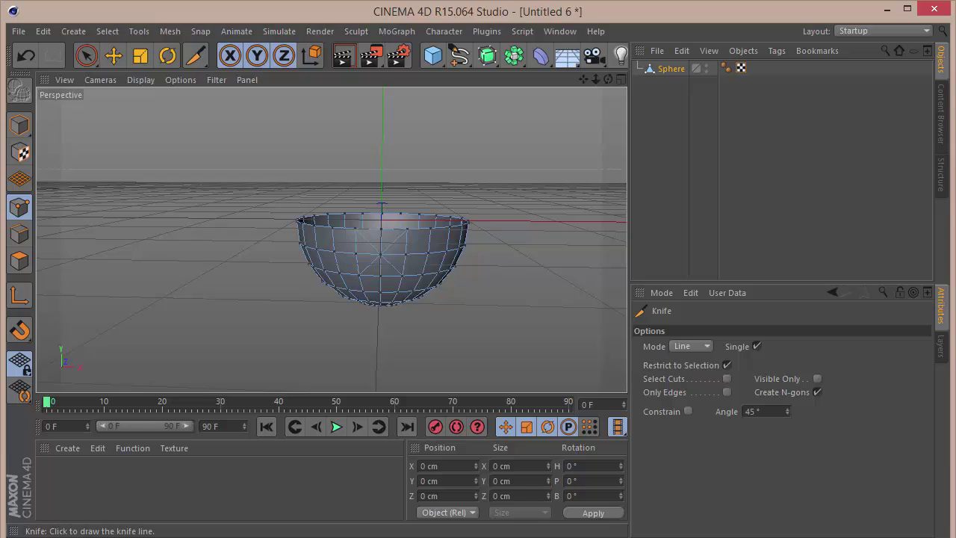
pyautogui.moveTo(608, 80); pyautogui.dragTo(758, 77)
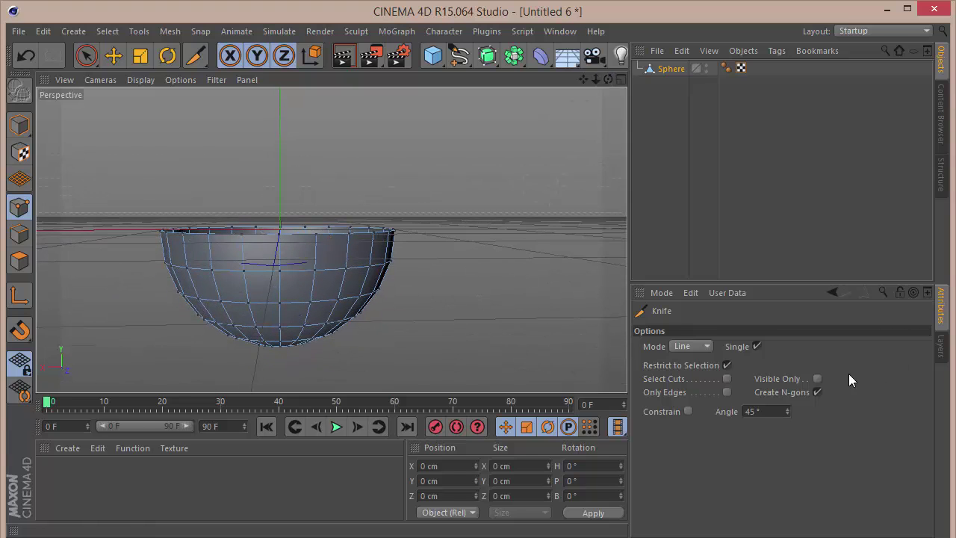
pyautogui.click(817, 378)
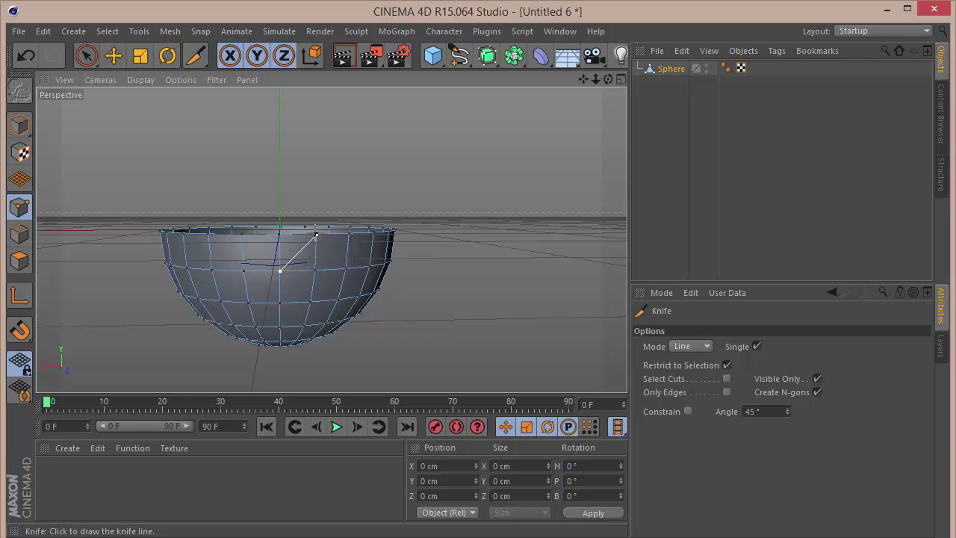
pyautogui.moveTo(280, 270)
pyautogui.mouseDown()
pyautogui.moveTo(309, 301)
pyautogui.moveTo(242, 236)
pyautogui.moveTo(284, 280)
pyautogui.moveTo(249, 302)
pyautogui.mouseUp()
pyautogui.hotkey('ctrl', 'z')
pyautogui.moveTo(279, 270); pyautogui.dragTo(249, 302)
# Step: Knife diagonal cuts from the central second-row vertex to its neighbouring corner points on the remaining uncut side
pyautogui.moveTo(608, 79); pyautogui.dragTo(520, 90)
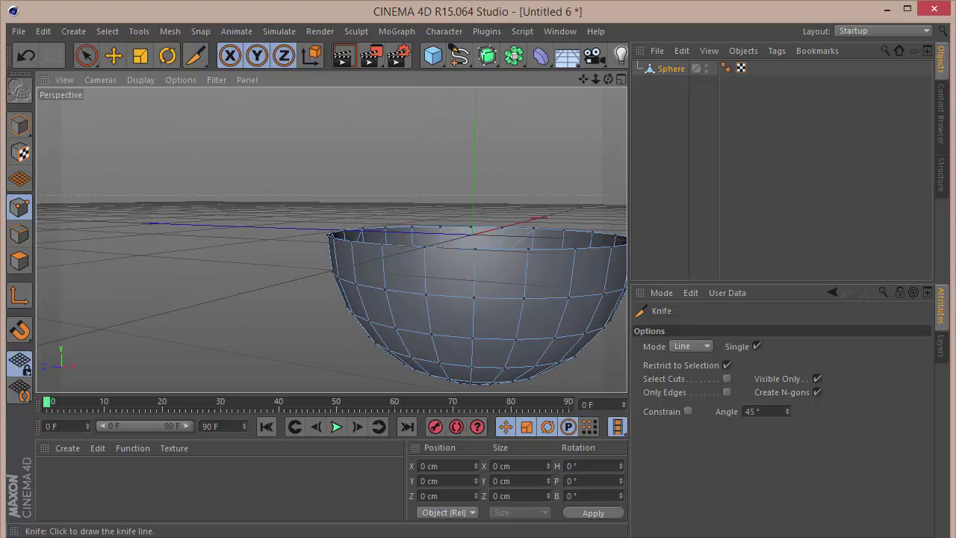
pyautogui.moveTo(607, 80)
pyautogui.mouseDown()
pyautogui.moveTo(596, 97)
pyautogui.moveTo(607, 81)
pyautogui.mouseUp()
pyautogui.click(450, 280)
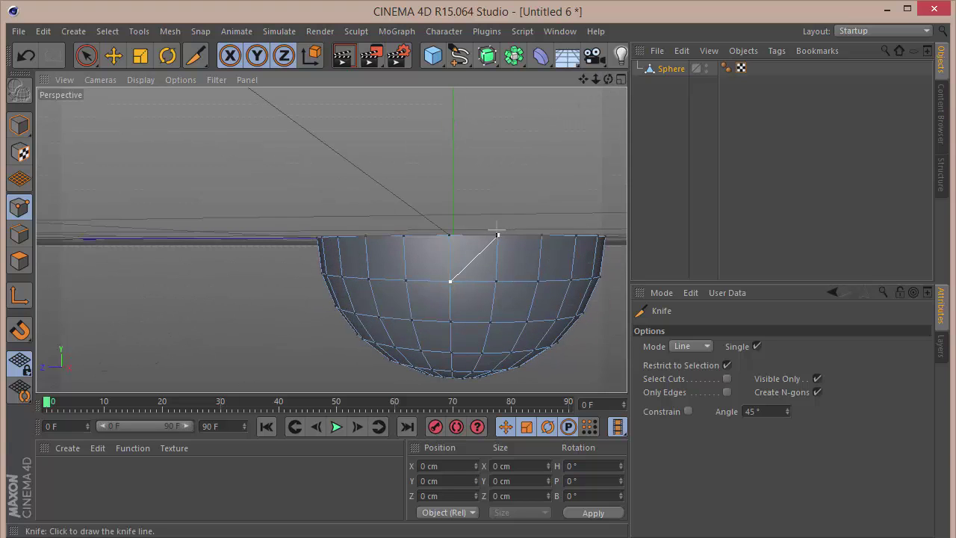
pyautogui.click(449, 281)
pyautogui.click(412, 319)
pyautogui.click(450, 281)
pyautogui.click(490, 321)
# Step: Select the central star-shaped vertices on all four sides using Live Selection with Only Select Visible Elements off
pyautogui.moveTo(585, 78); pyautogui.dragTo(584, 77)
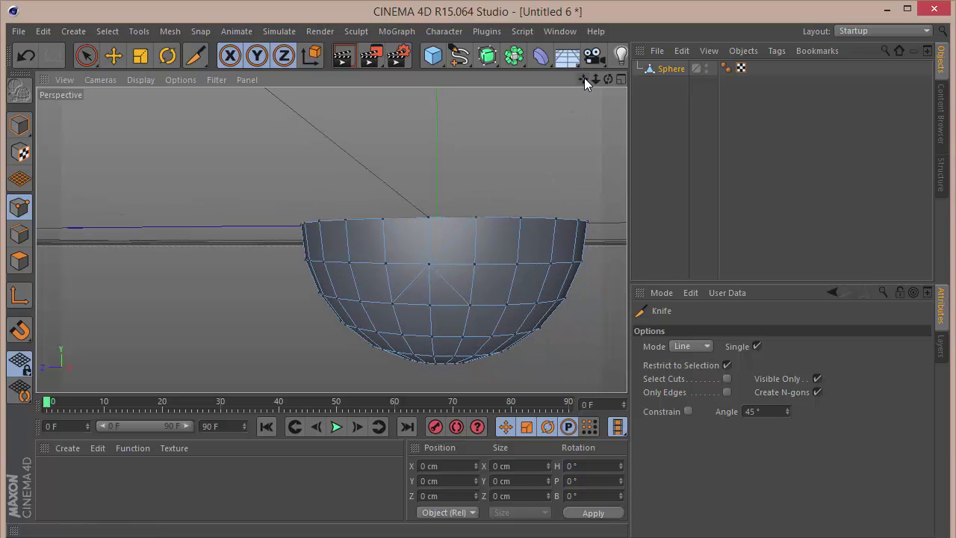
pyautogui.click(86, 56)
pyautogui.click(427, 263)
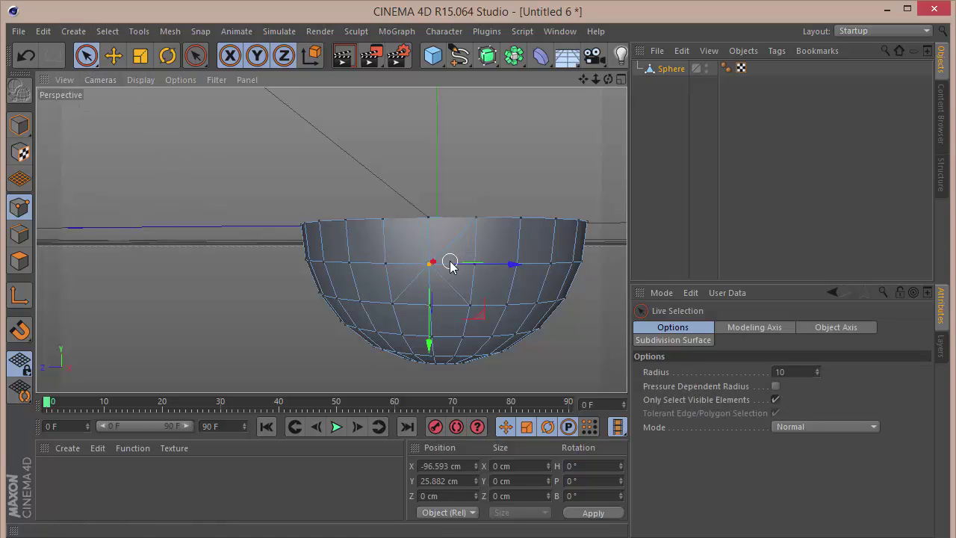
pyautogui.press('F3')
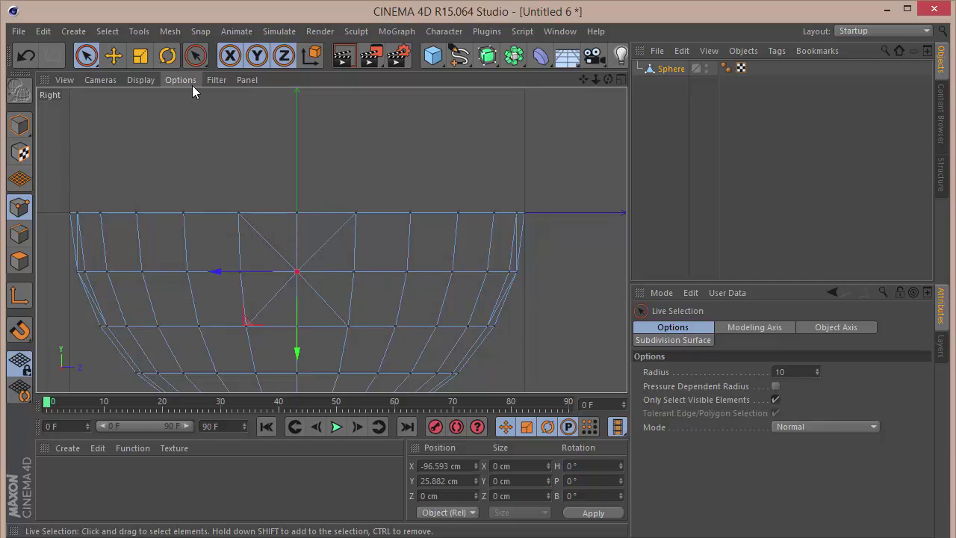
pyautogui.click(775, 398)
pyautogui.click(593, 207)
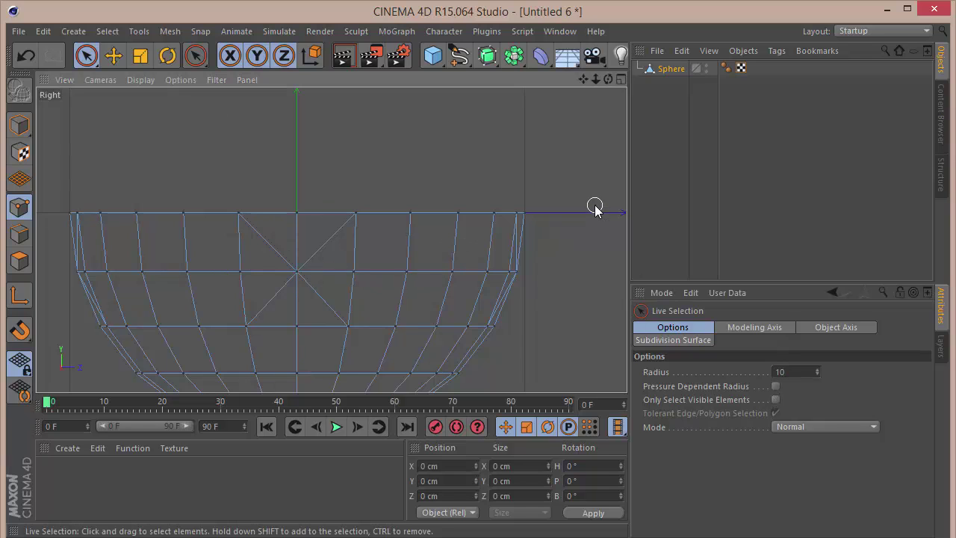
pyautogui.click(298, 272)
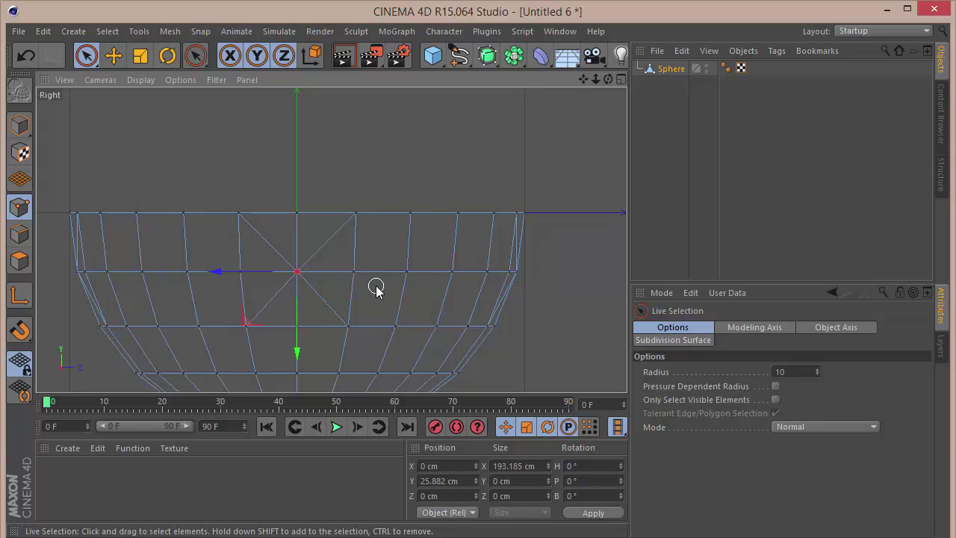
pyautogui.press('F4')
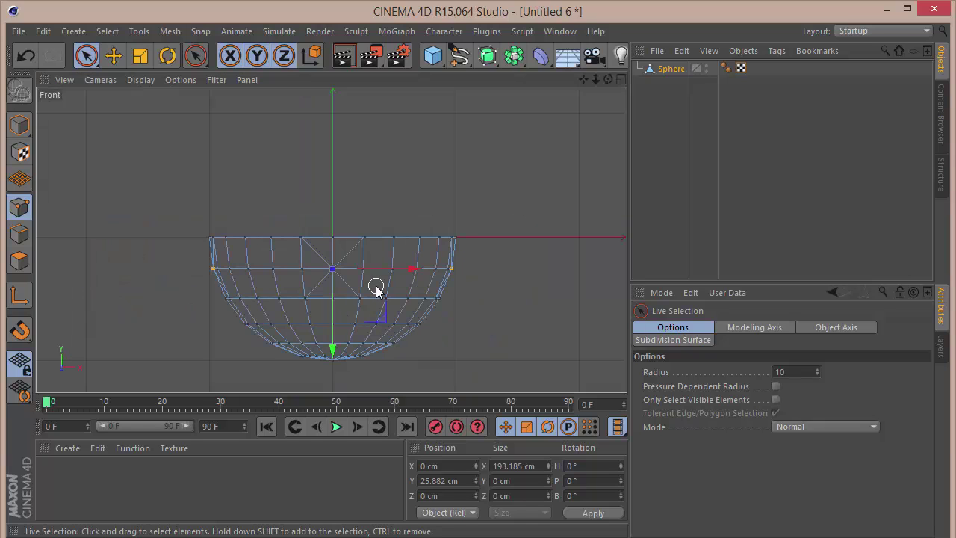
pyautogui.click(331, 270)
# Step: Bevel the four selected points with an offset of 10 cm
pyautogui.press('F1')
pyautogui.moveTo(608, 79); pyautogui.dragTo(492, 194)
pyautogui.moveTo(331, 239); pyautogui.dragTo(331, 195)
pyautogui.rightClick(142, 189)
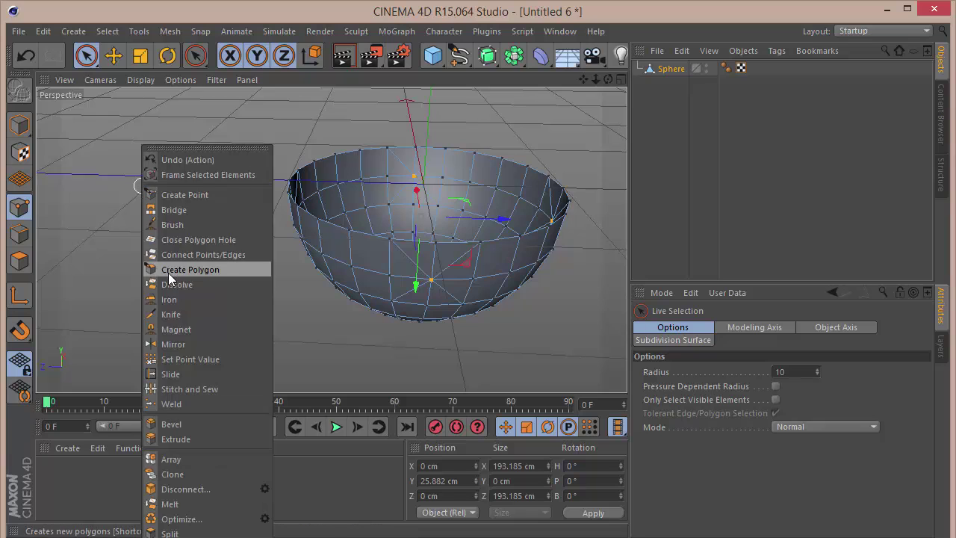
pyautogui.click(186, 423)
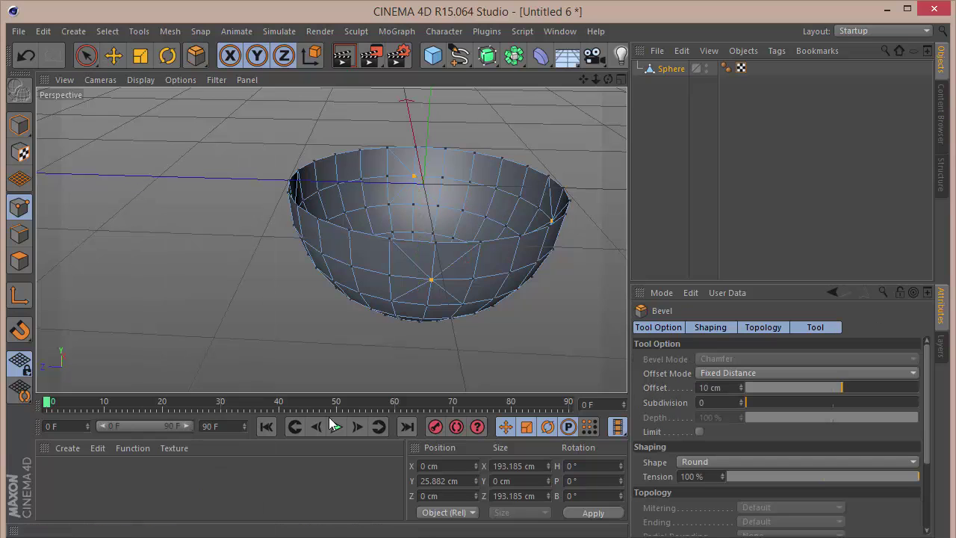
pyautogui.click(728, 390)
pyautogui.press('Return')
# Step: In edge mode, use Live Selection in the right view to select the central vertical edges running down below the octagonal opening outline
pyautogui.moveTo(606, 81); pyautogui.dragTo(606, 54)
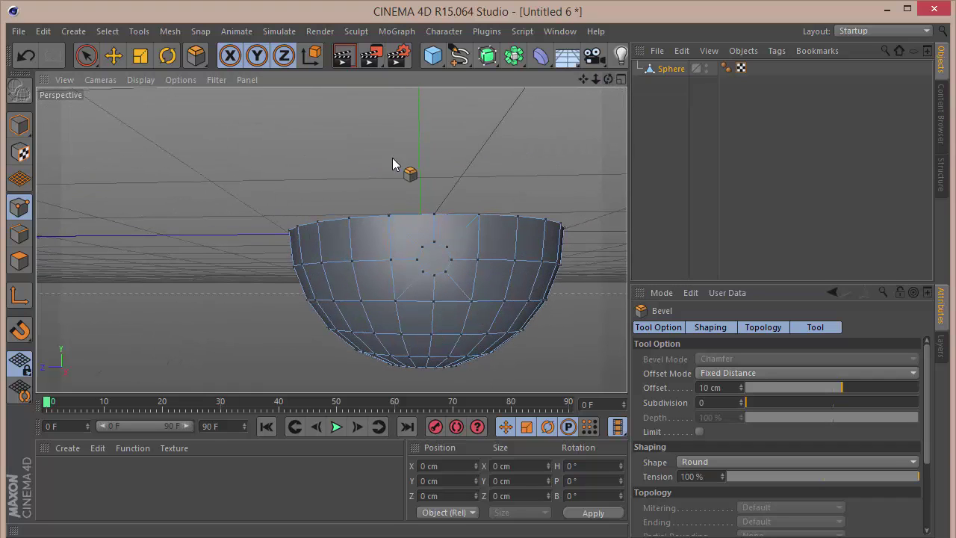
pyautogui.click(87, 56)
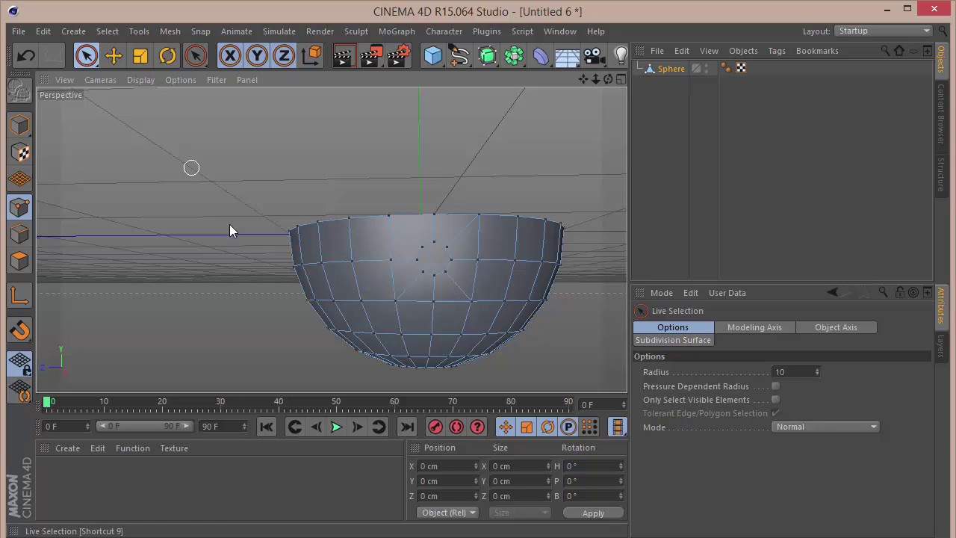
pyautogui.press('F3')
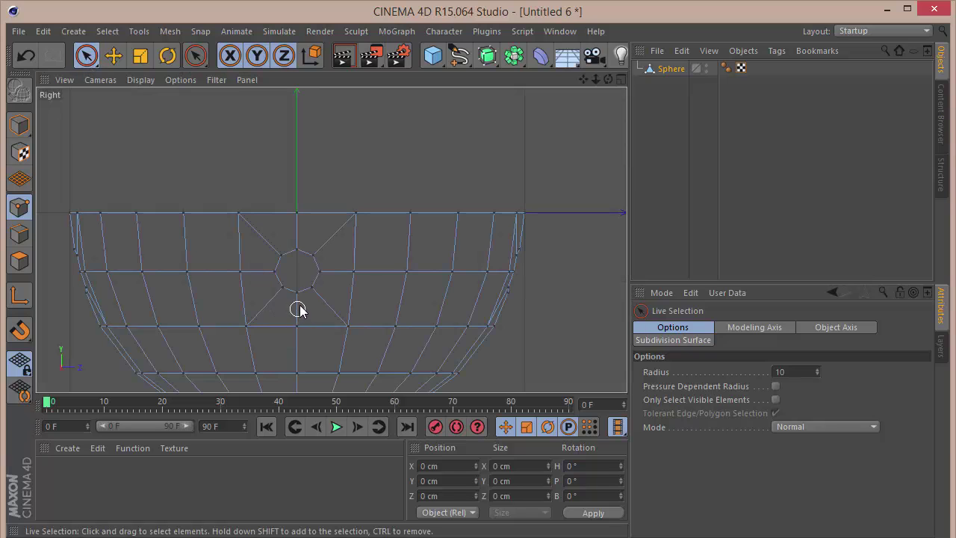
pyautogui.click(21, 238)
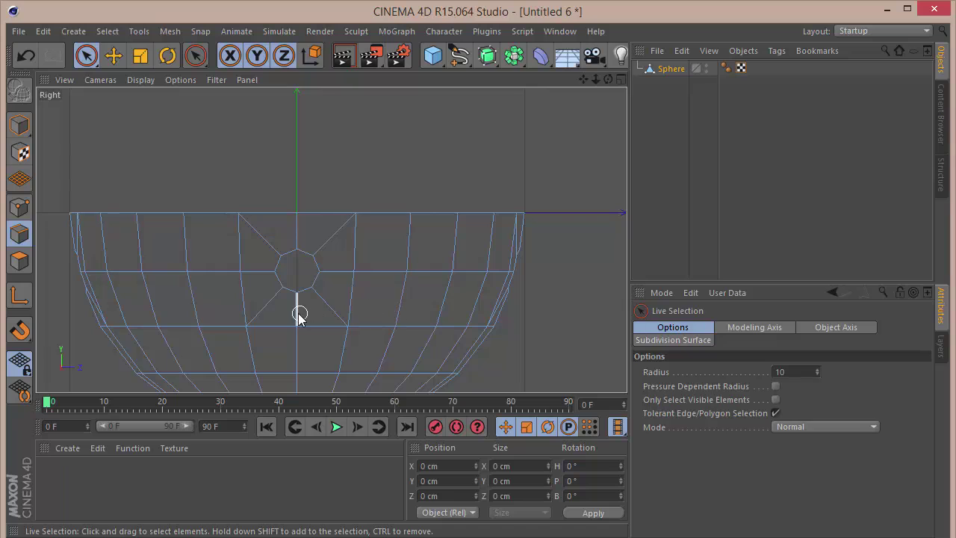
pyautogui.click(775, 412)
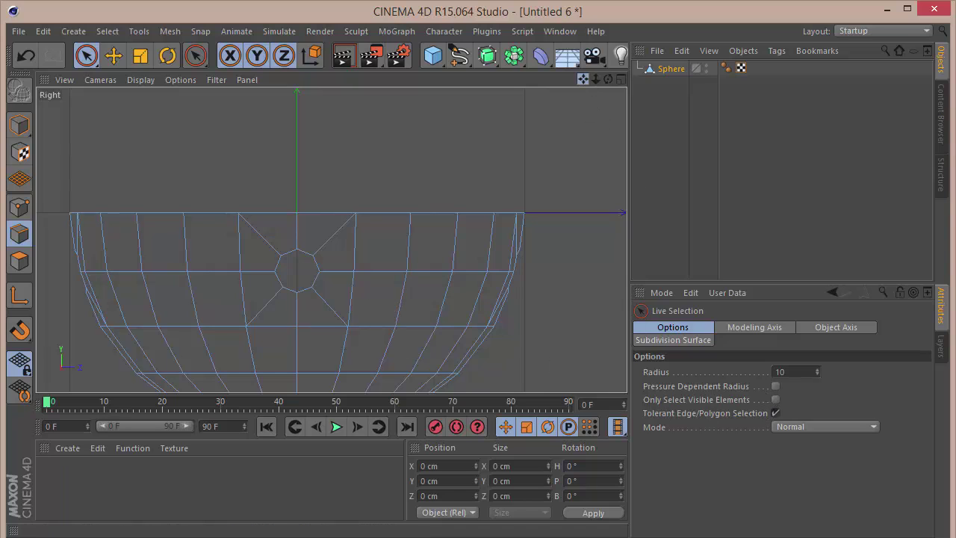
pyautogui.moveTo(583, 79); pyautogui.dragTo(588, 15)
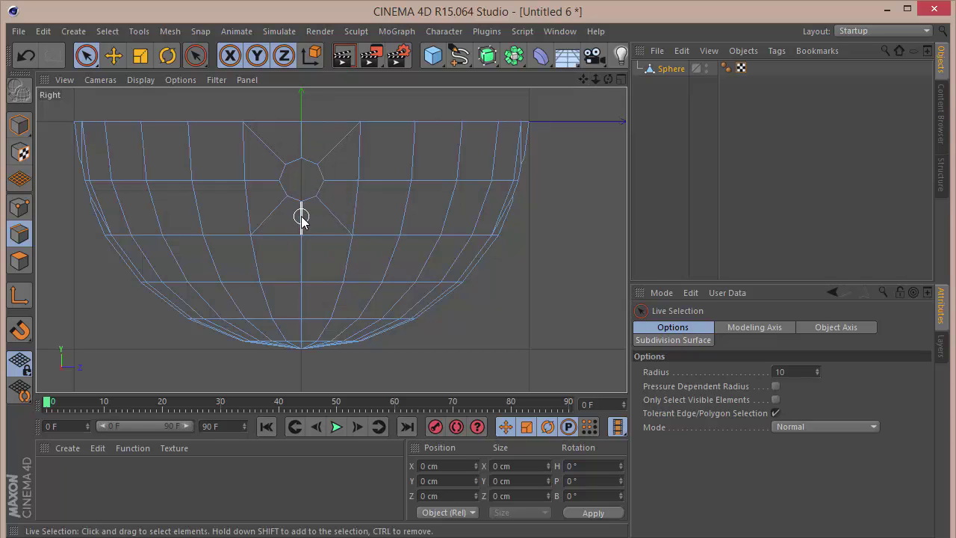
pyautogui.click(303, 222)
pyautogui.keyDown('shift'); pyautogui.click(308, 257); pyautogui.keyUp('shift')
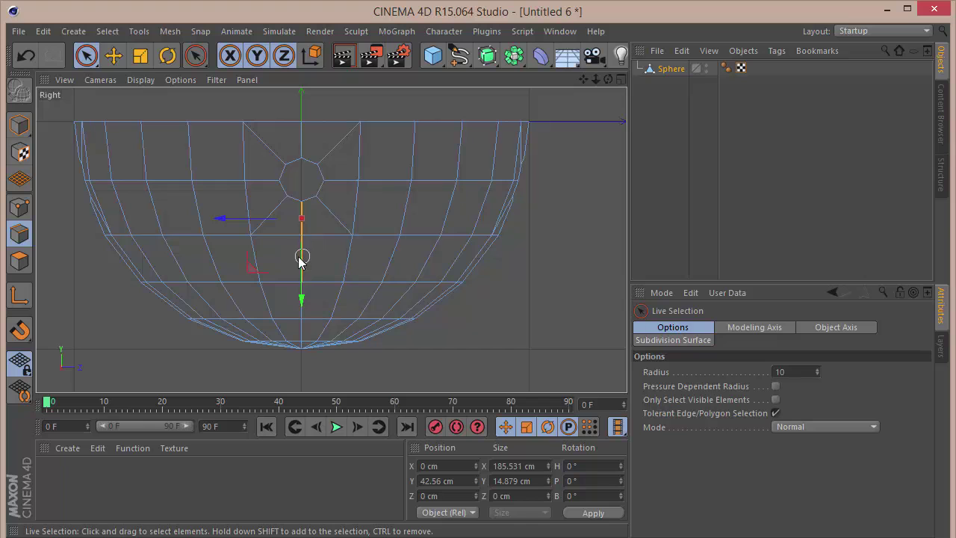
pyautogui.keyDown('shift'); pyautogui.click(297, 303); pyautogui.keyUp('shift')
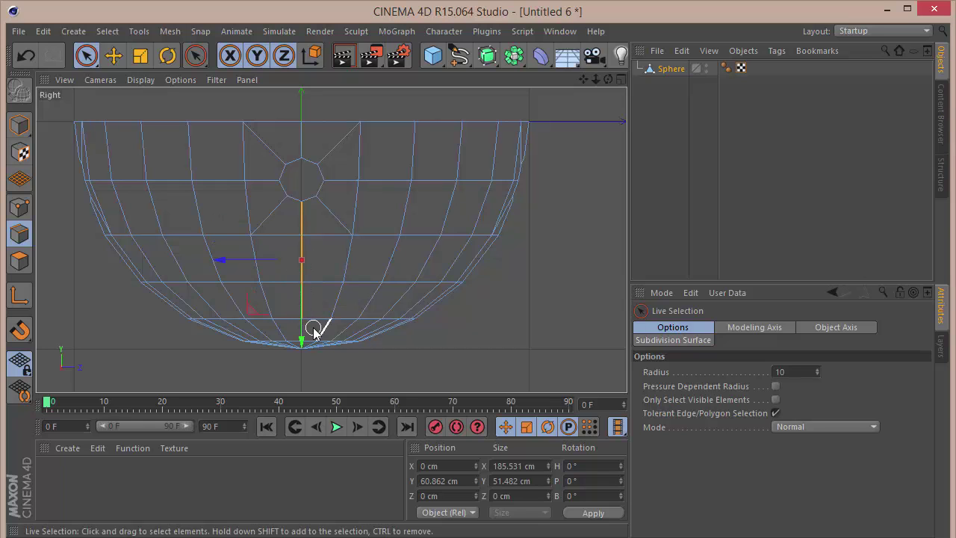
# Step: Extend the edge selection along the central vertical line to the hemisphere's bottom pole in the right view
pyautogui.scroll(6, 312, 332)
pyautogui.keyDown('shift'); pyautogui.click(278, 331); pyautogui.keyUp('shift')
pyautogui.moveTo(583, 80); pyautogui.dragTo(344, 205)
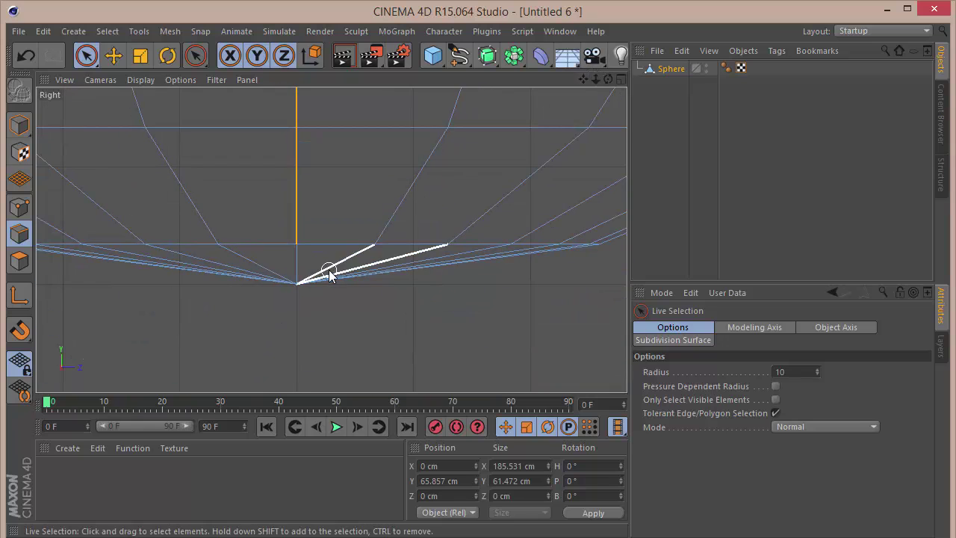
pyautogui.keyDown('shift'); pyautogui.click(303, 261); pyautogui.keyUp('shift')
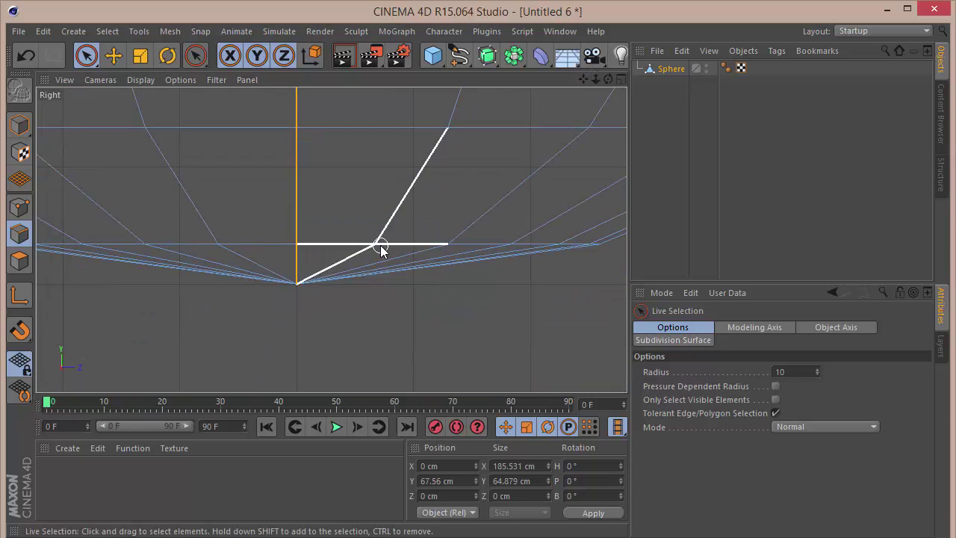
# Step: Add the central vertical edges between the octagonal outline and the bottom pole to the selection in the front view
pyautogui.press('F4')
pyautogui.scroll(5, 338, 334)
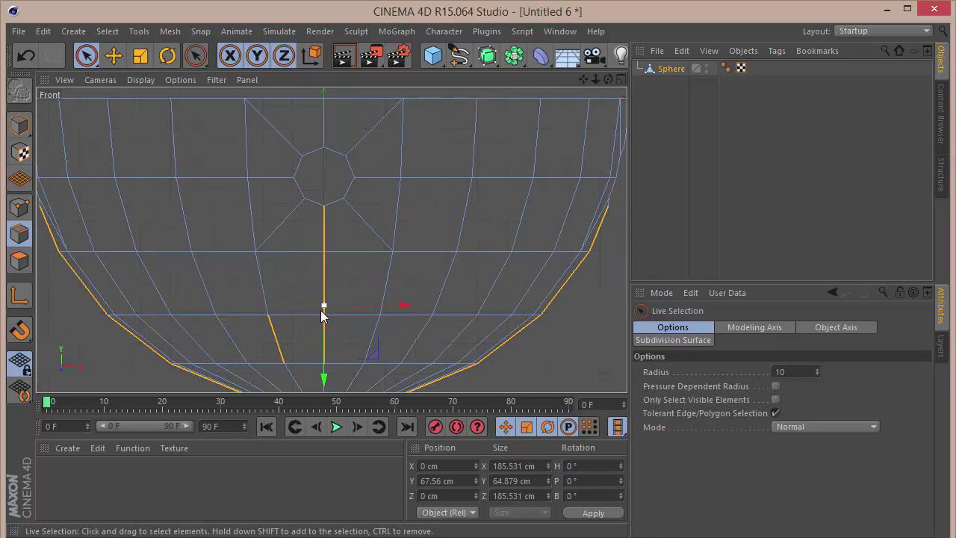
pyautogui.moveTo(584, 80); pyautogui.dragTo(321, 163)
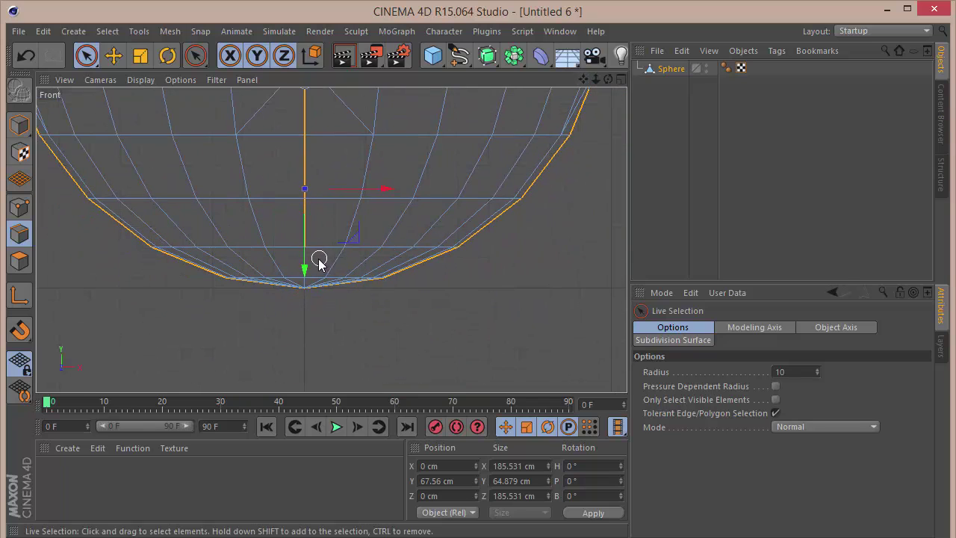
pyautogui.scroll(3, 304, 273)
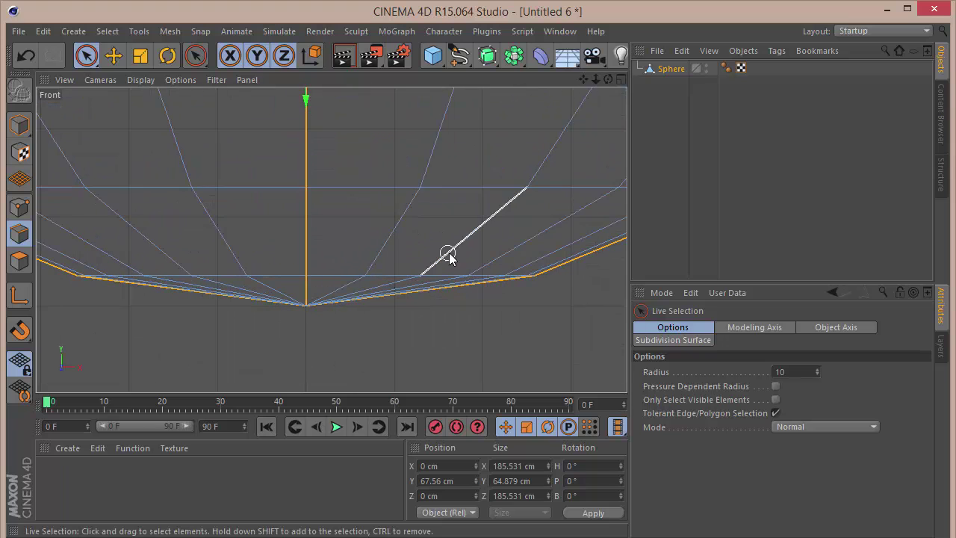
# Step: Bevel the selected vertical edges with an offset of 3 cm
pyautogui.press('F1')
pyautogui.moveTo(607, 78)
pyautogui.mouseDown()
pyautogui.moveTo(608, 123)
pyautogui.moveTo(607, 79)
pyautogui.mouseUp()
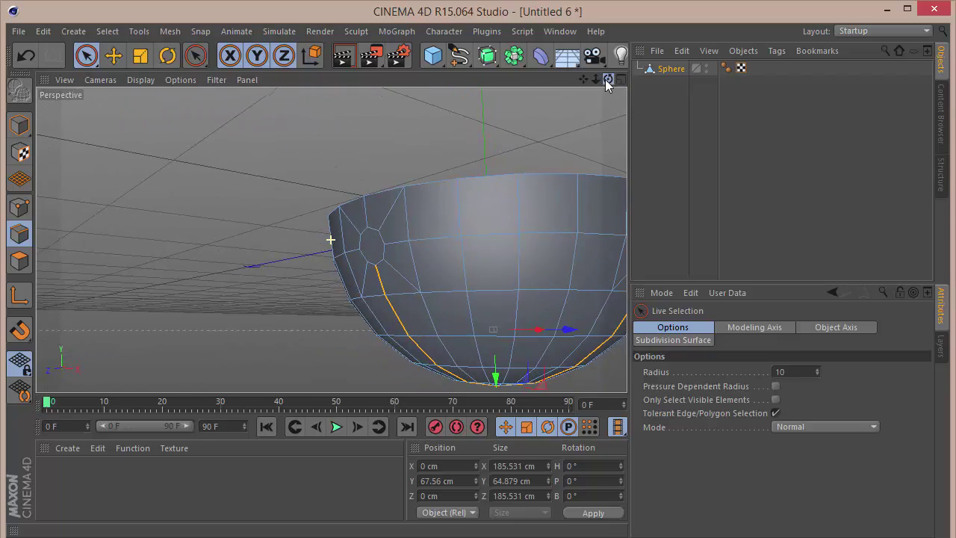
pyautogui.rightClick(315, 152)
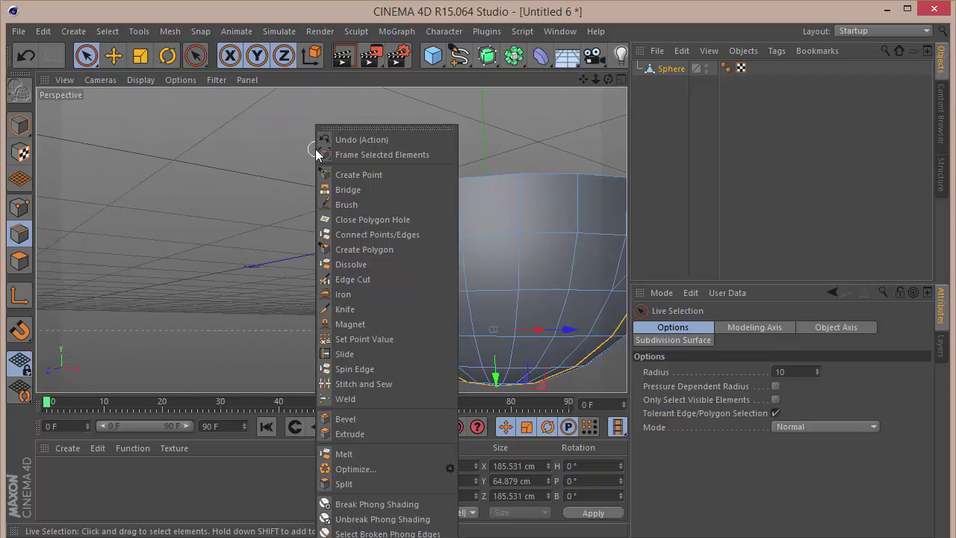
pyautogui.click(396, 420)
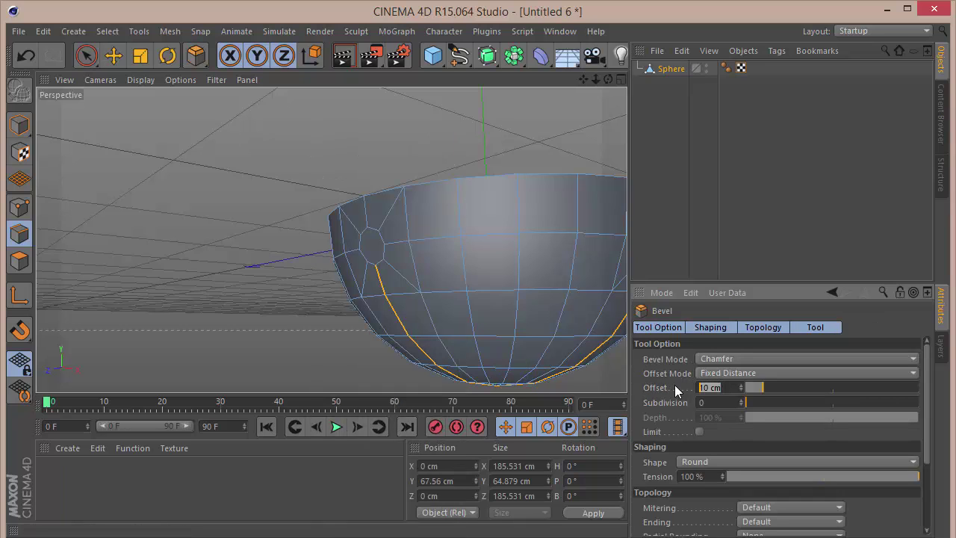
pyautogui.write('2')
pyautogui.press('Return')
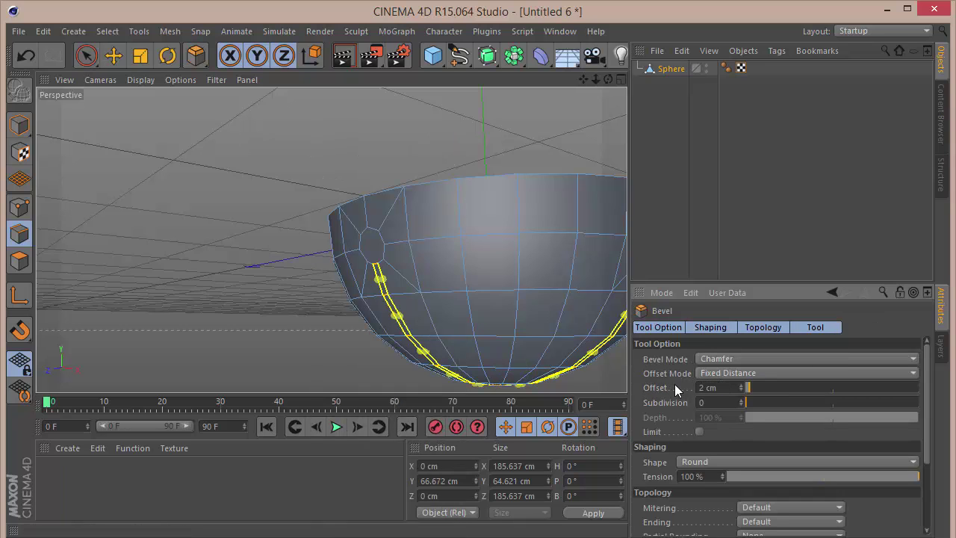
pyautogui.click(741, 387)
pyautogui.click(741, 387)
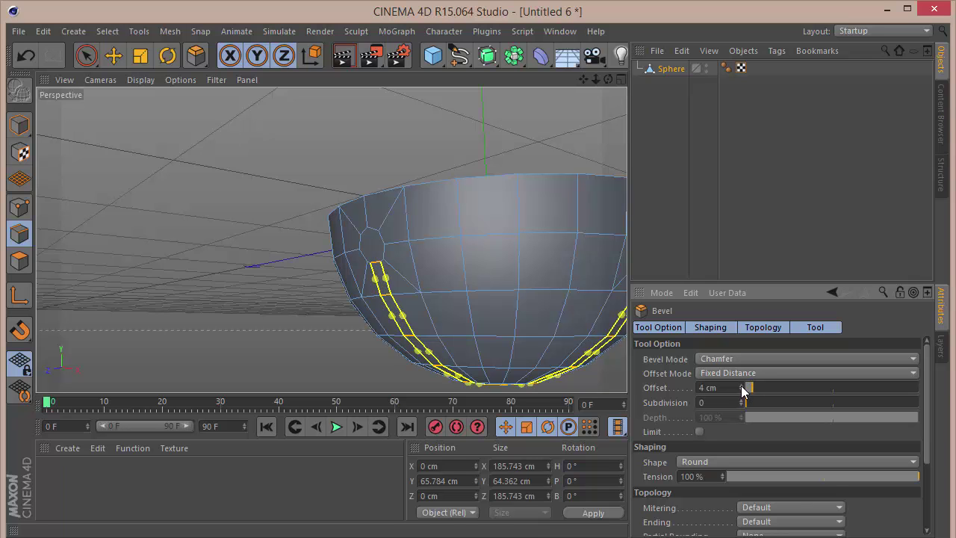
pyautogui.click(741, 390)
pyautogui.moveTo(612, 80); pyautogui.dragTo(682, 47)
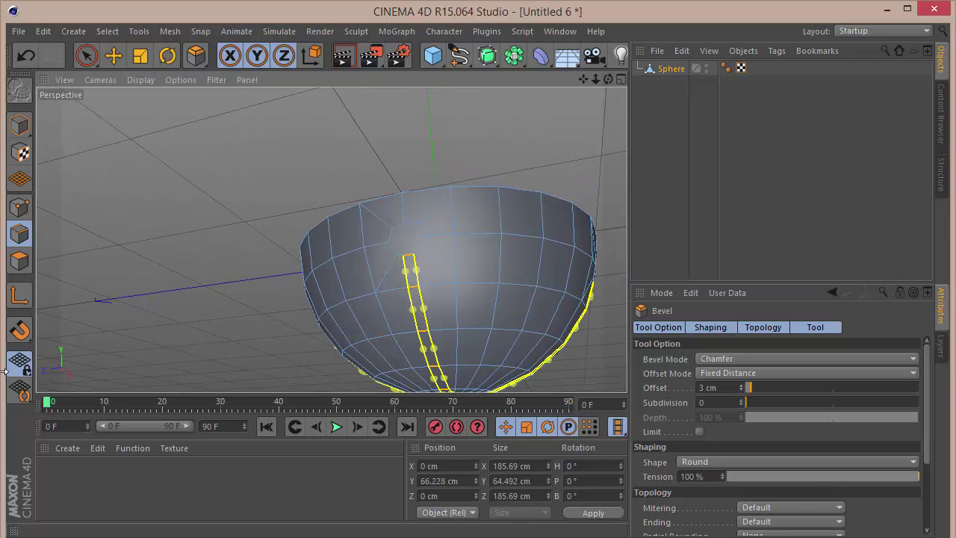
# Step: Switch to polygon mode with Live Selection and clear the existing polygon selection in the right view
pyautogui.click(20, 260)
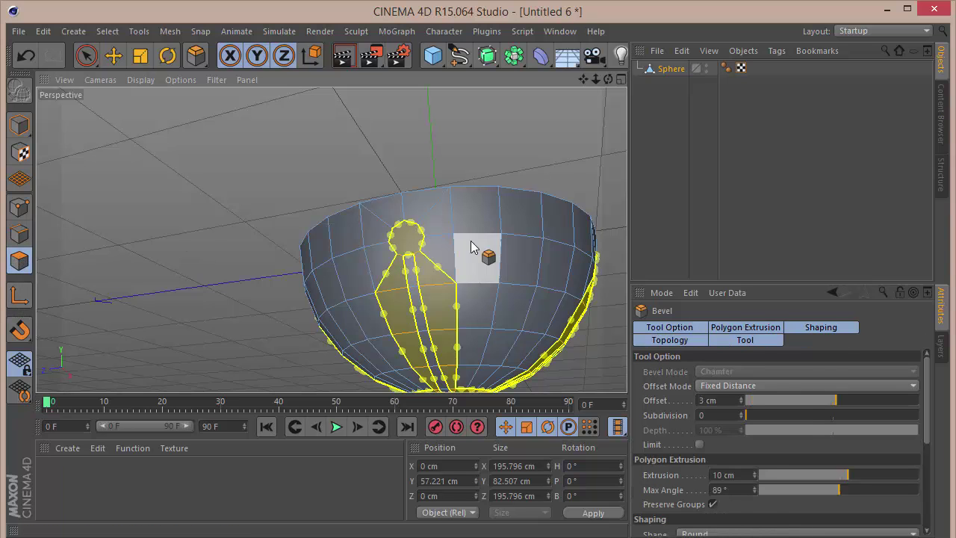
pyautogui.click(86, 55)
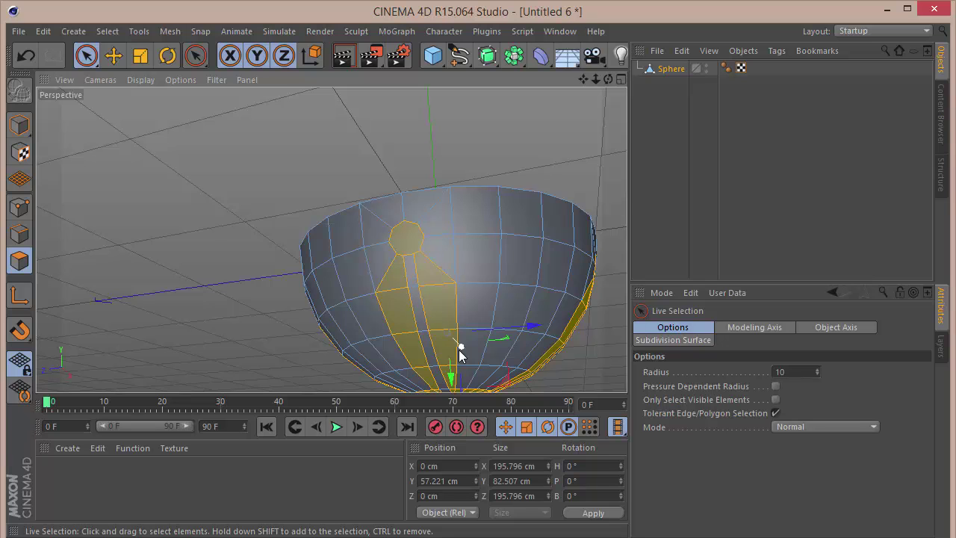
pyautogui.press('F3')
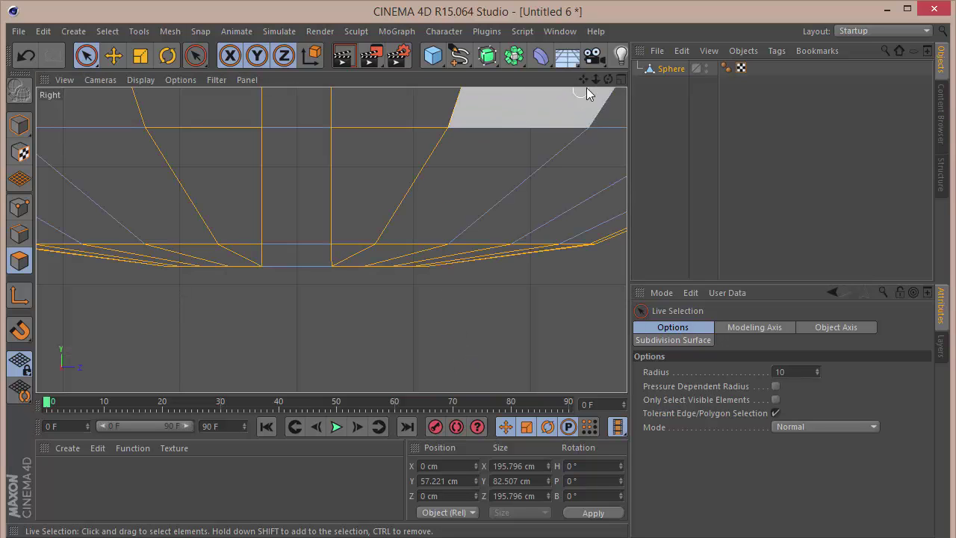
pyautogui.moveTo(595, 80); pyautogui.dragTo(576, 292)
pyautogui.click(584, 327)
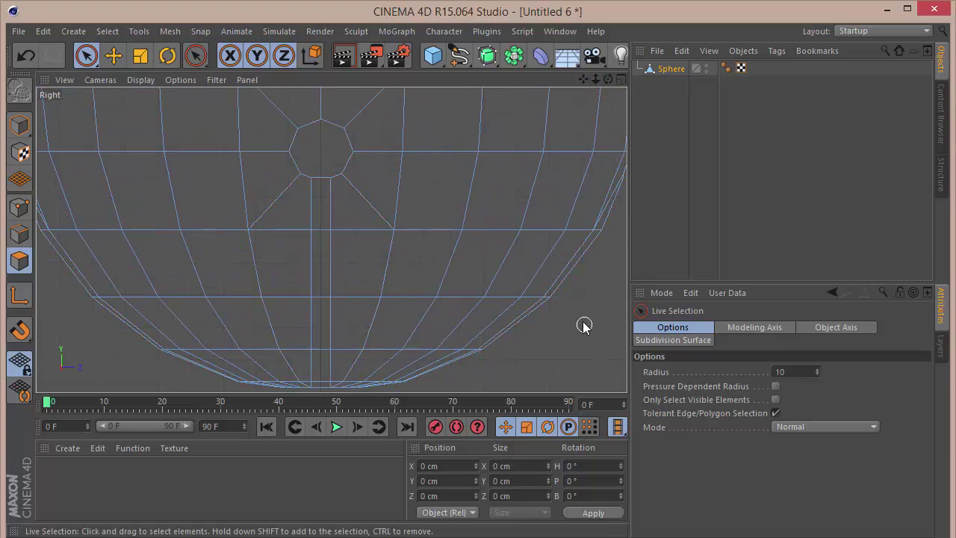
# Step: Select the octagonal polygon and the narrow strip of polygons below it down to the hemisphere's bottom in the right view
pyautogui.click(317, 151)
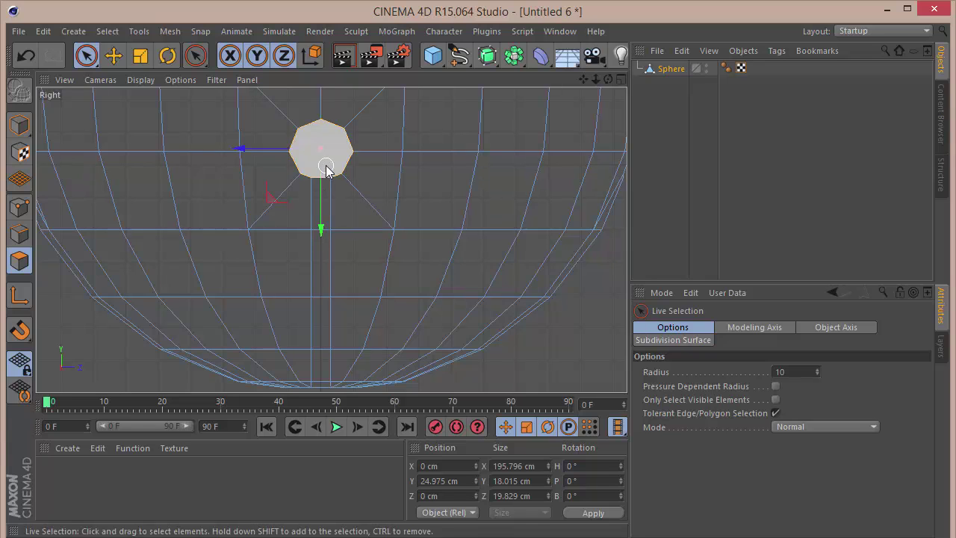
pyautogui.keyDown('shift'); pyautogui.click(321, 262); pyautogui.keyUp('shift')
pyautogui.keyDown('shift'); pyautogui.click(322, 220); pyautogui.keyUp('shift')
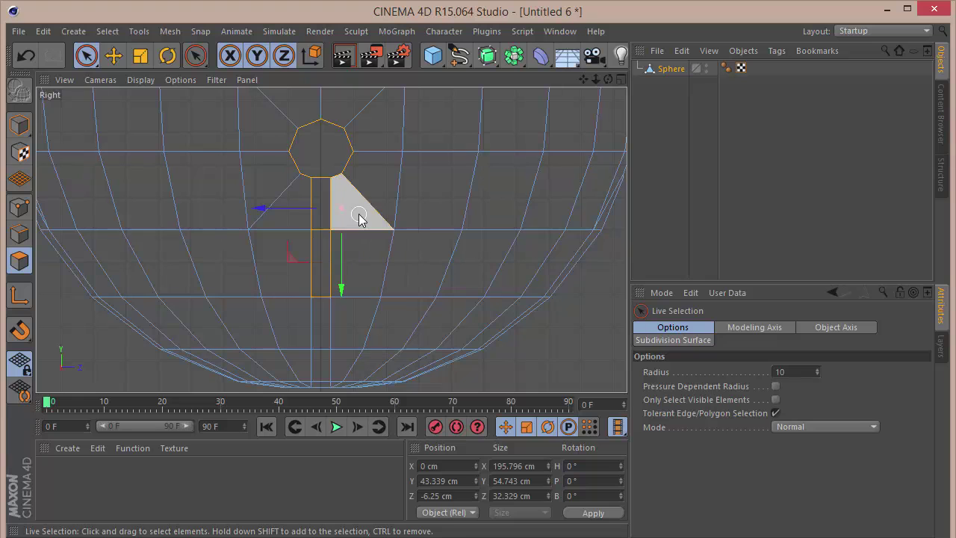
pyautogui.keyDown('shift'); pyautogui.click(324, 321); pyautogui.keyUp('shift')
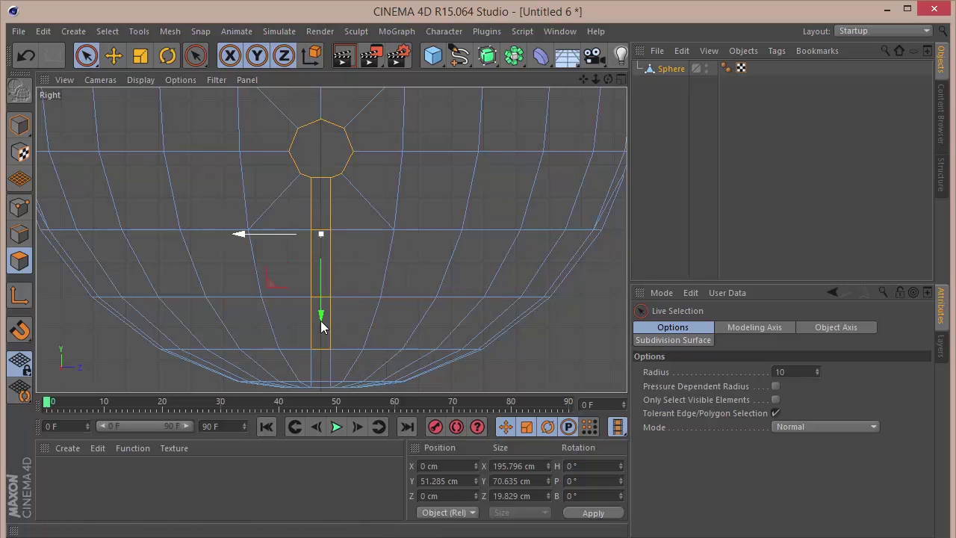
pyautogui.keyDown('shift'); pyautogui.click(320, 366); pyautogui.keyUp('shift')
pyautogui.moveTo(584, 79); pyautogui.dragTo(591, 2)
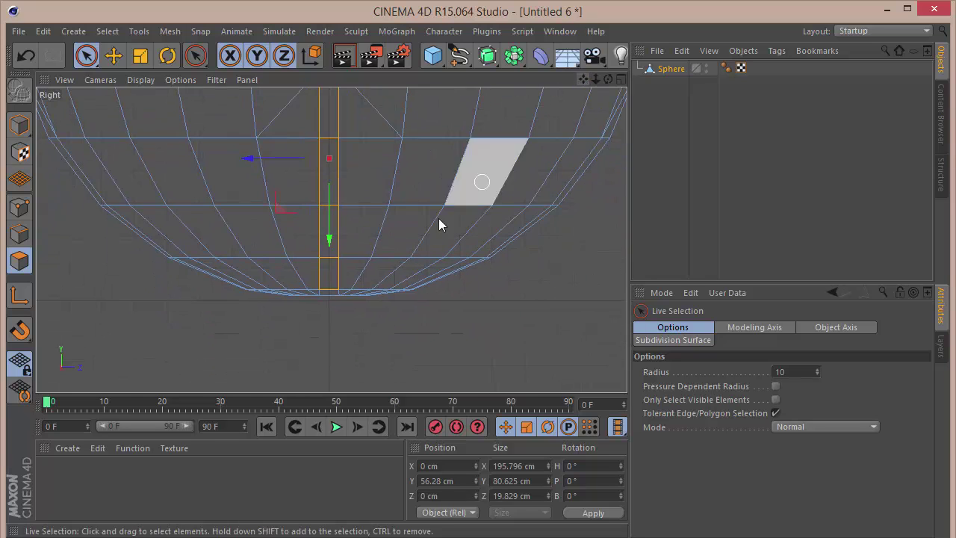
pyautogui.scroll(5, 329, 299)
pyautogui.scroll(1, 329, 299)
pyautogui.keyDown('shift'); pyautogui.click(331, 282); pyautogui.keyUp('shift')
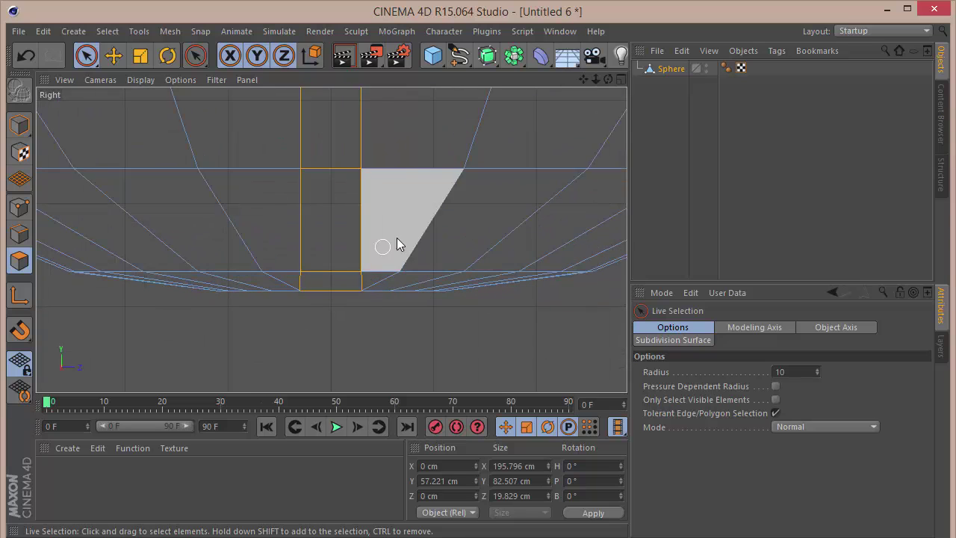
# Step: Add the front view's octagonal polygon and the narrow strip beneath it to the selection, leaving out neighbouring polygons
pyautogui.press('F4')
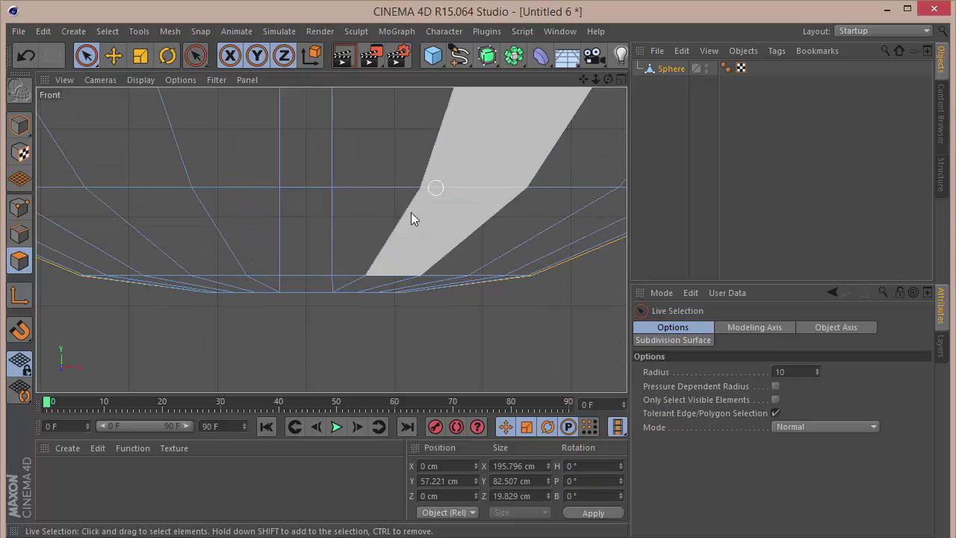
pyautogui.keyDown('shift'); pyautogui.click(312, 184); pyautogui.keyUp('shift')
pyautogui.moveTo(595, 80); pyautogui.dragTo(585, 79)
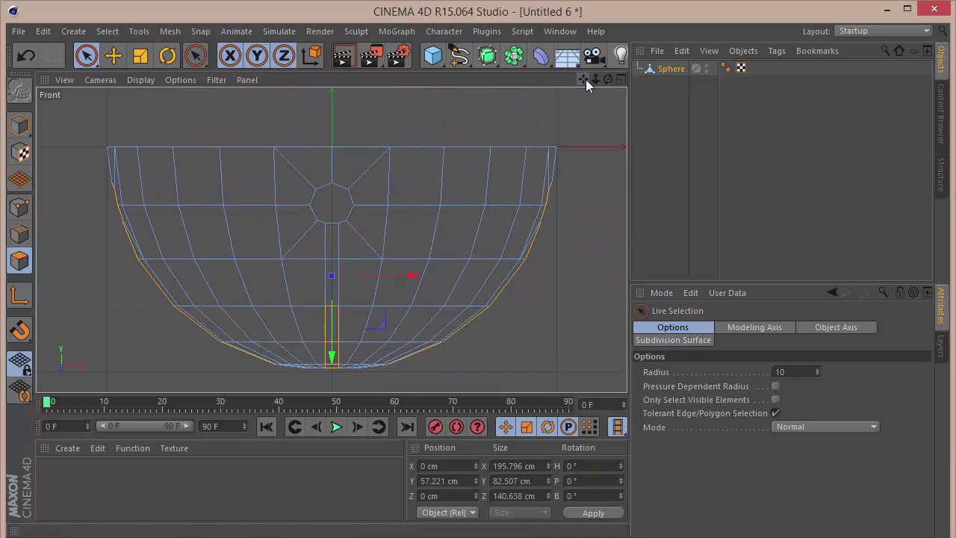
pyautogui.keyDown('shift'); pyautogui.click(330, 243); pyautogui.keyUp('shift')
pyautogui.keyDown('ctrl'); pyautogui.click(316, 244); pyautogui.keyUp('ctrl')
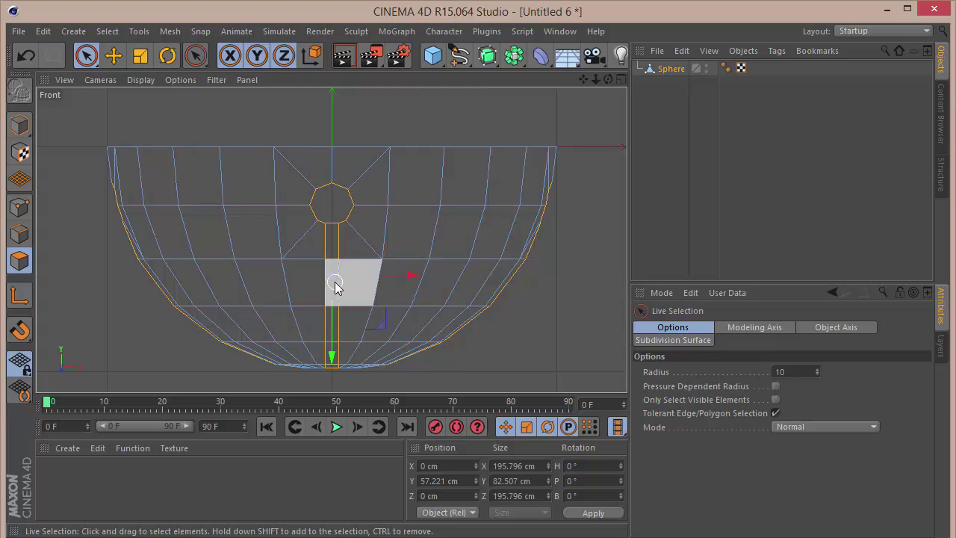
# Step: Add the round polygon at the hemisphere's bottom, where the four strips meet, to the selection in the perspective view
pyautogui.press('F1')
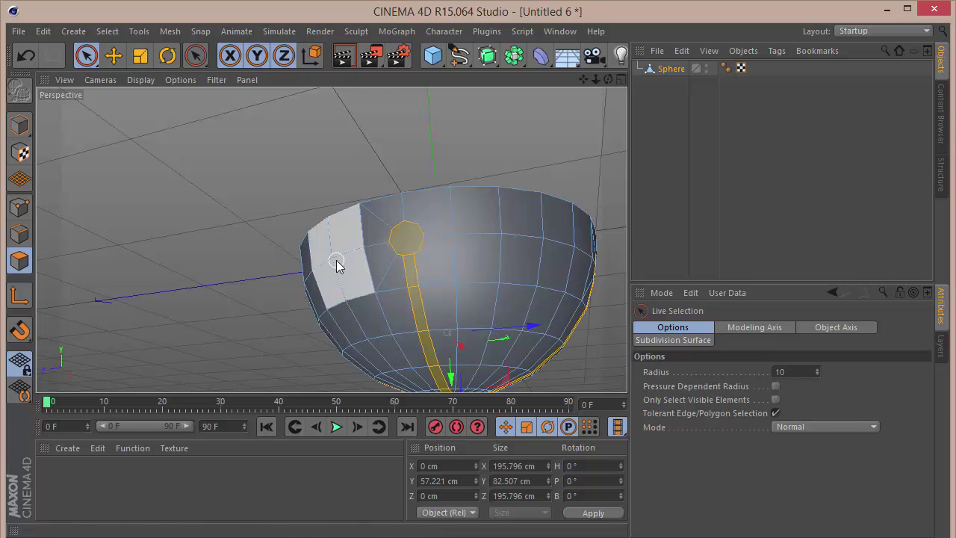
pyautogui.moveTo(608, 79); pyautogui.dragTo(331, 238)
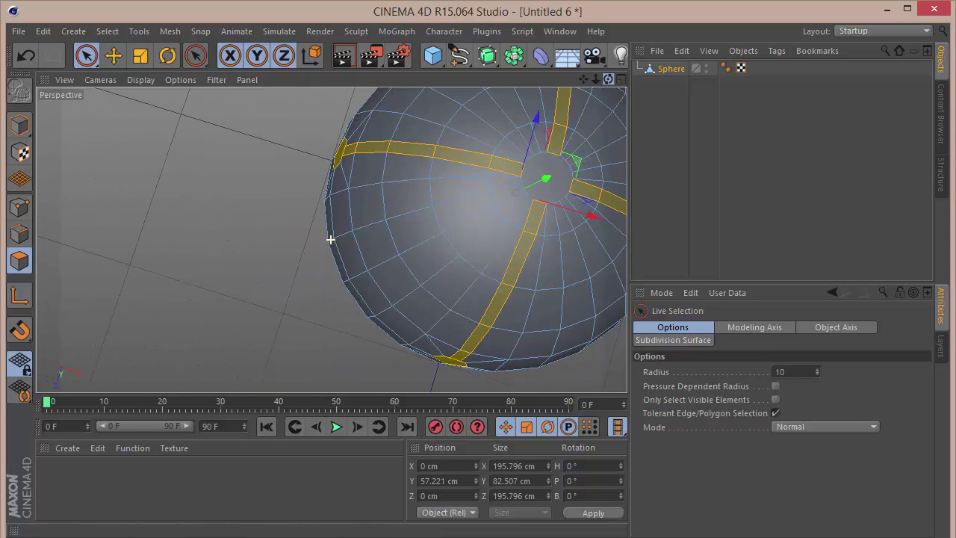
pyautogui.keyDown('shift'); pyautogui.click(563, 178); pyautogui.keyUp('shift')
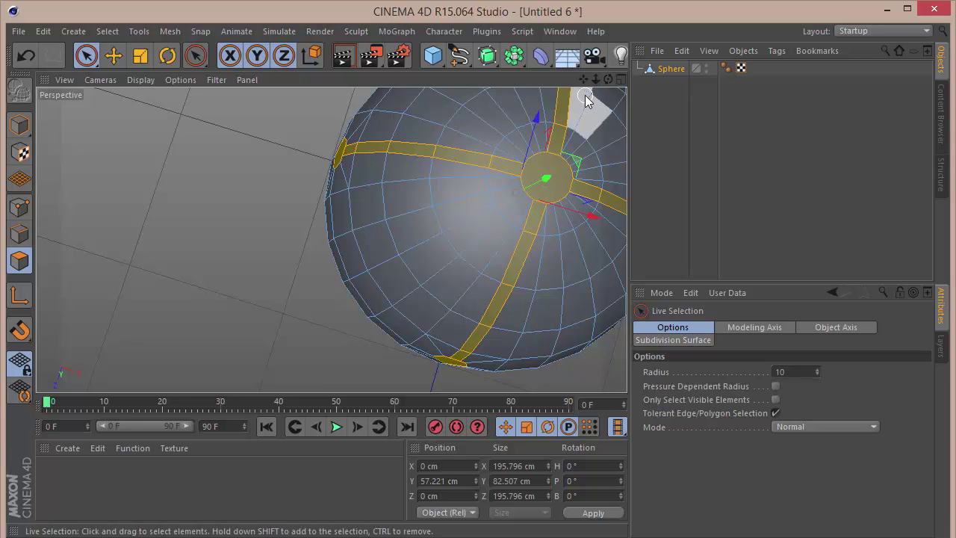
pyautogui.moveTo(608, 79); pyautogui.dragTo(331, 239)
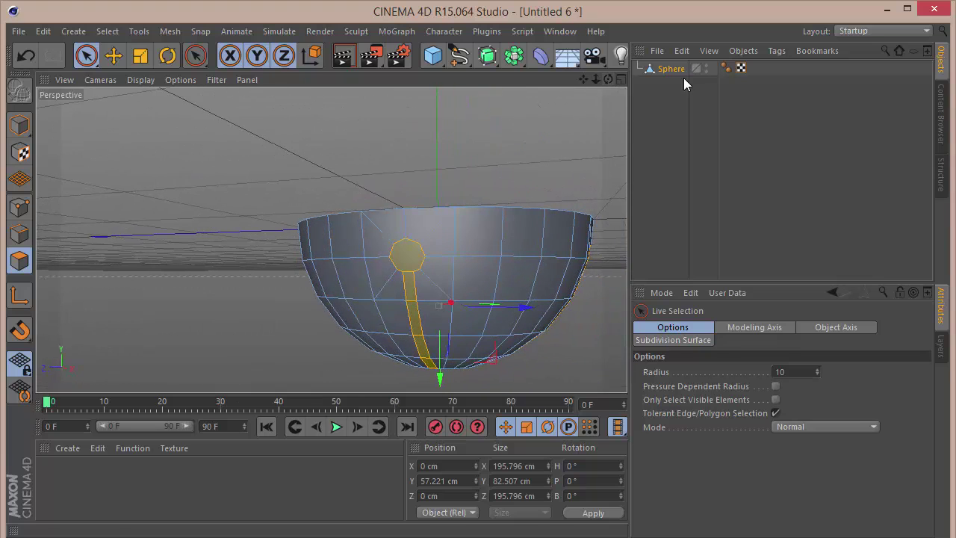
# Step: Add a Subdivision Surface and make the hemisphere its child
pyautogui.click(493, 58)
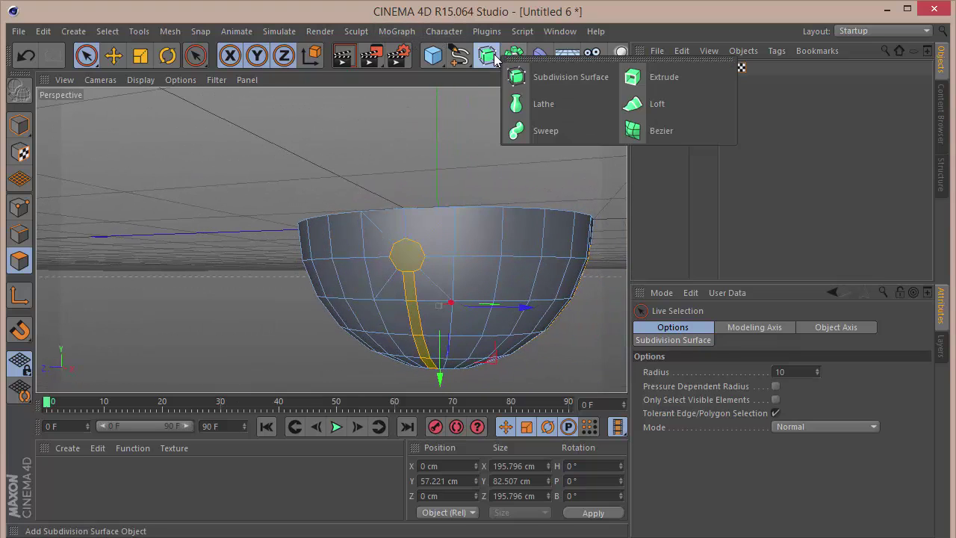
pyautogui.click(536, 77)
pyautogui.click(669, 84)
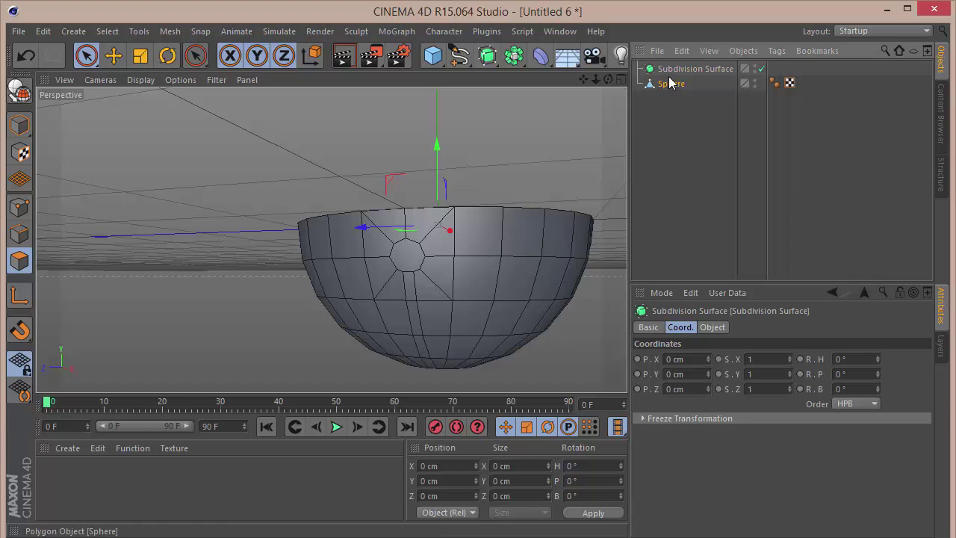
pyautogui.moveTo(673, 71); pyautogui.dragTo(674, 73)
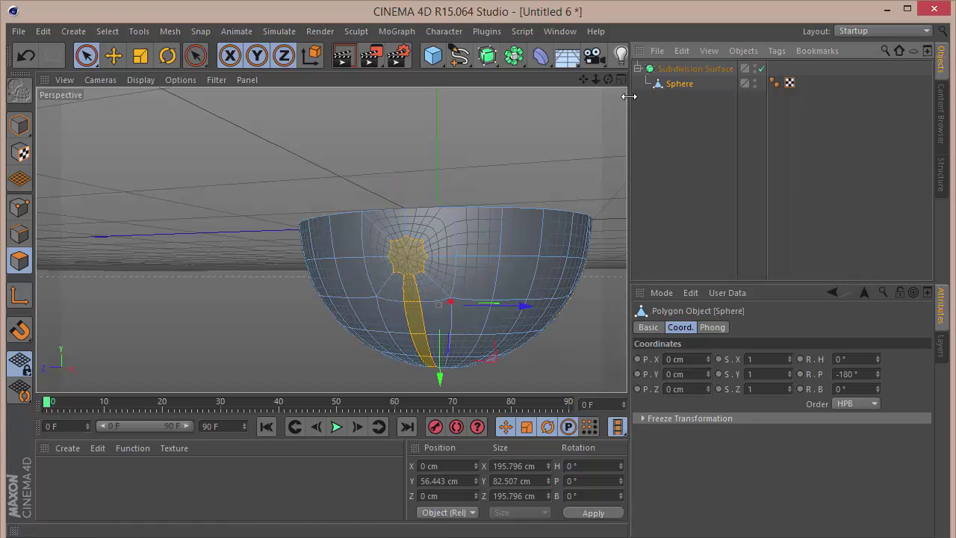
# Step: Inset the selected opening and slot polygons with Extrude Inner, using an offset of 1.5 cm
pyautogui.moveTo(610, 80); pyautogui.dragTo(330, 239)
pyautogui.rightClick(228, 153)
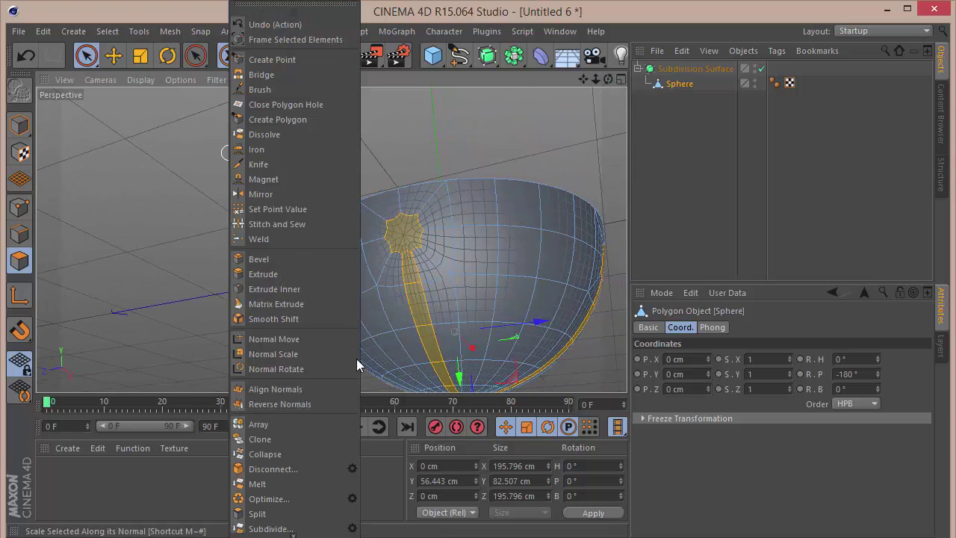
pyautogui.click(297, 288)
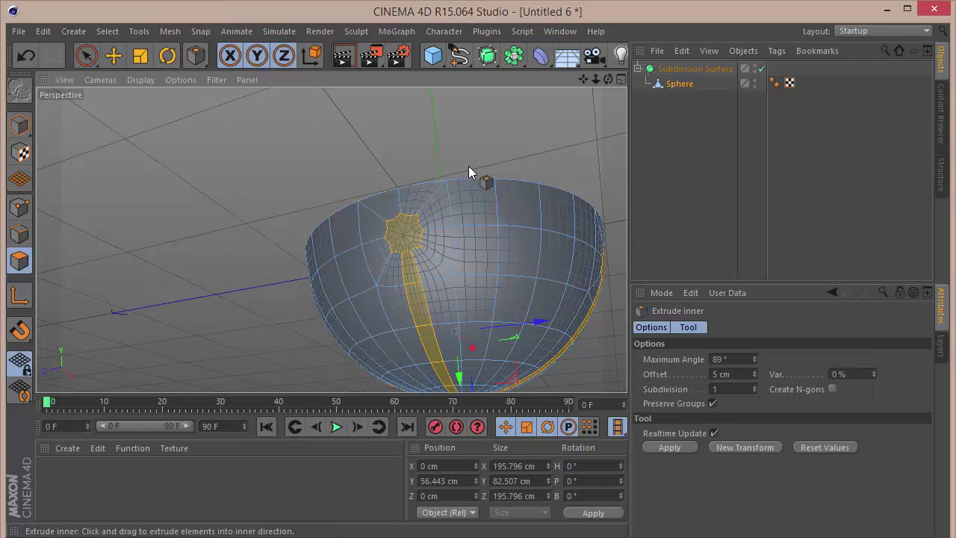
pyautogui.click(745, 376)
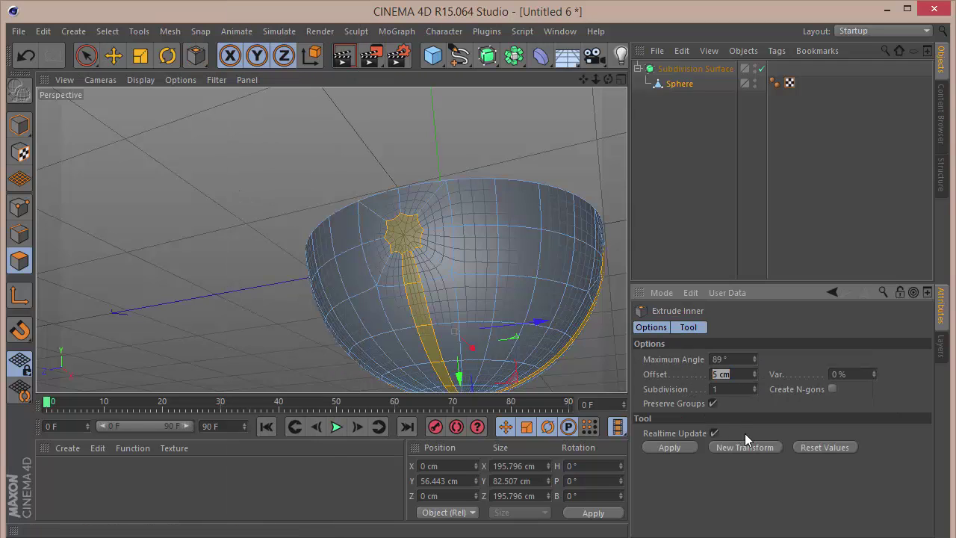
pyautogui.write('2')
pyautogui.press('Return')
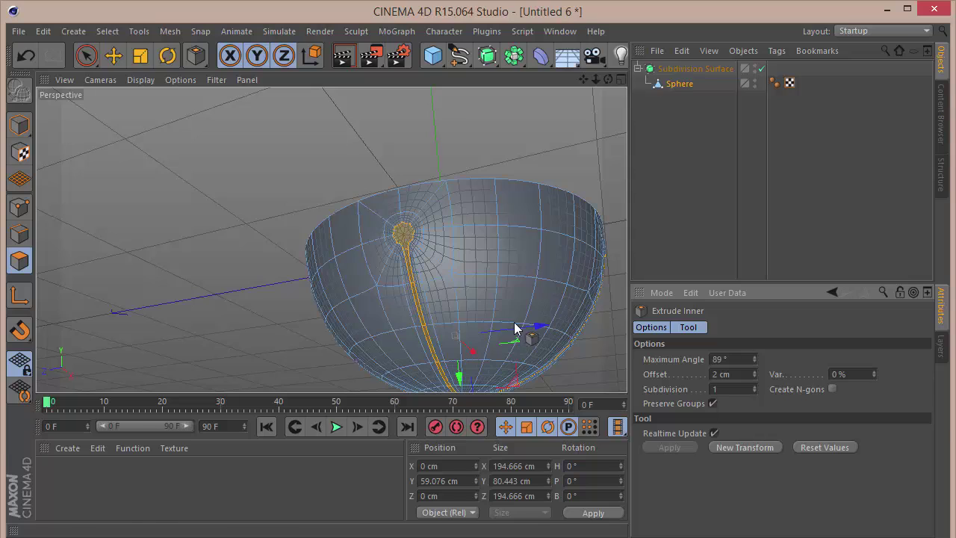
pyautogui.write('1.5')
pyautogui.press('Return')
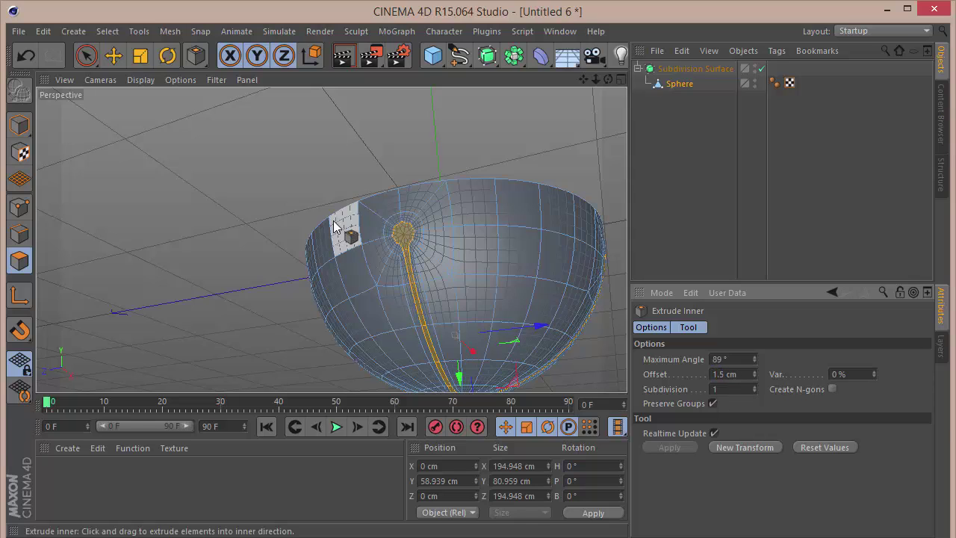
# Step: Extrude the inset opening and slot polygons inward with an offset of -30 cm and deselect the object
pyautogui.rightClick(251, 212)
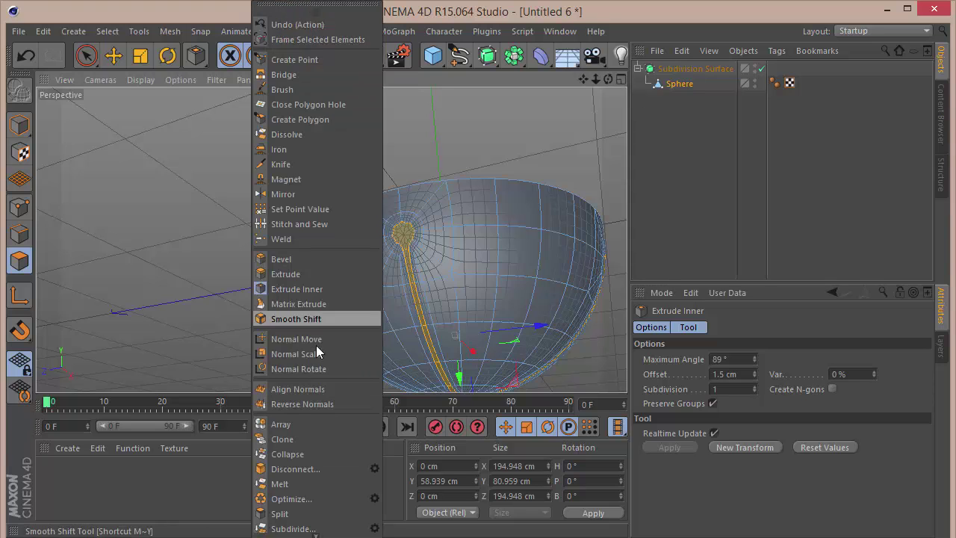
pyautogui.click(309, 277)
pyautogui.moveTo(298, 213); pyautogui.dragTo(209, 217)
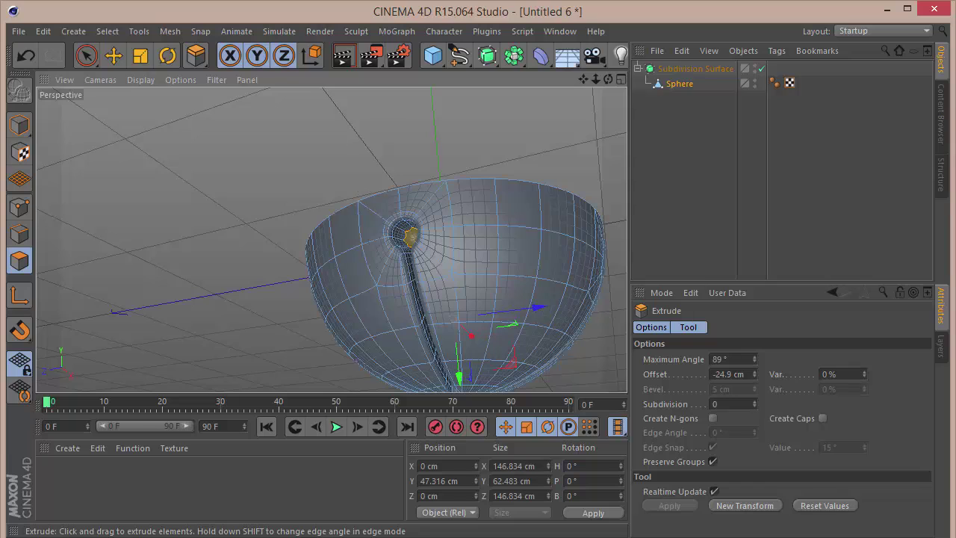
pyautogui.doubleClick(751, 377)
pyautogui.write('-30')
pyautogui.press('Return')
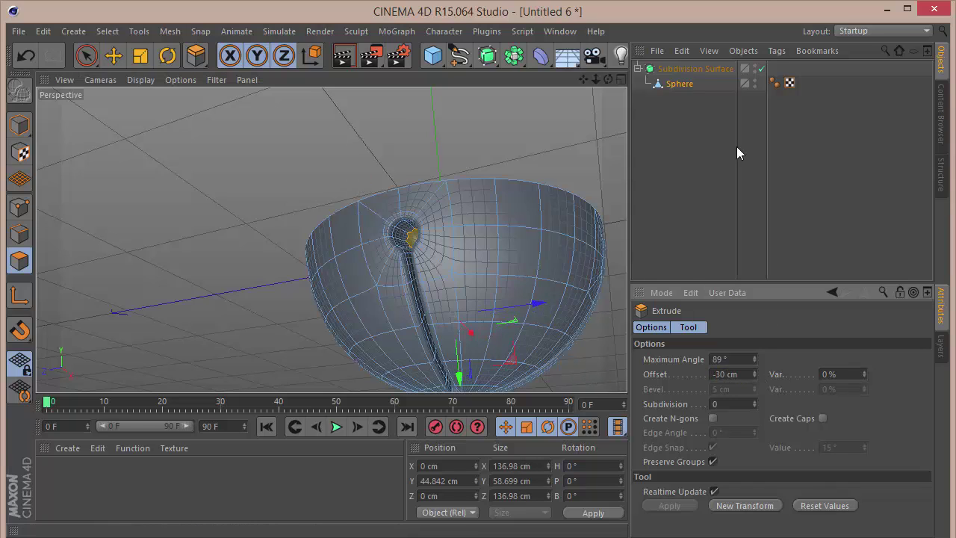
pyautogui.moveTo(608, 80); pyautogui.dragTo(331, 239)
pyautogui.click(695, 132)
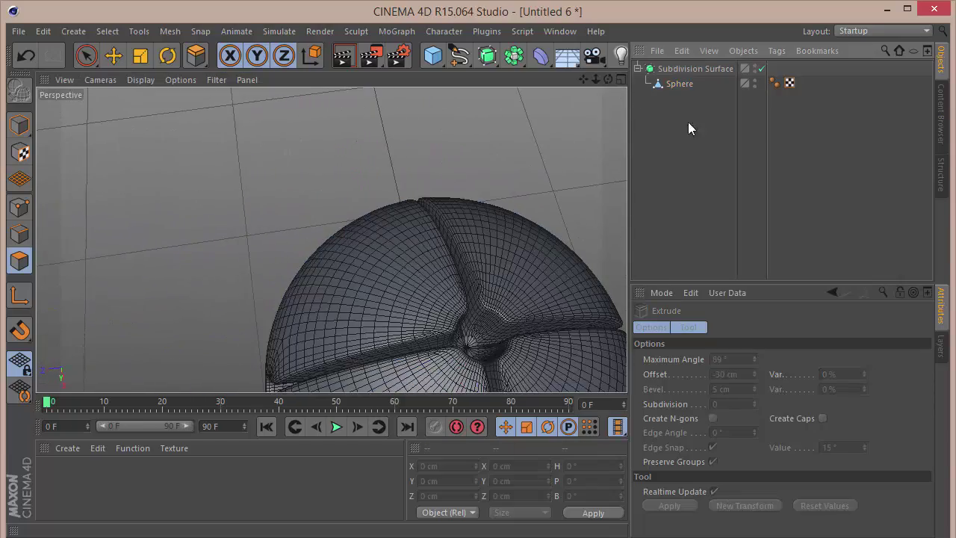
# Step: Switch the hemisphere to edge mode and select its open top rim with Loop Selection, using Select Boundary Loop
pyautogui.moveTo(617, 79); pyautogui.dragTo(448, 161)
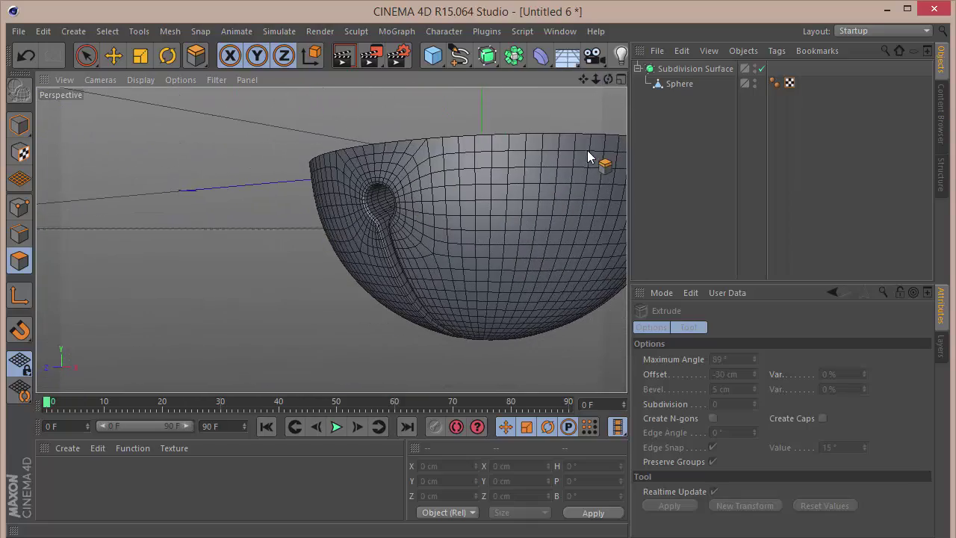
pyautogui.moveTo(608, 79); pyautogui.dragTo(515, 202)
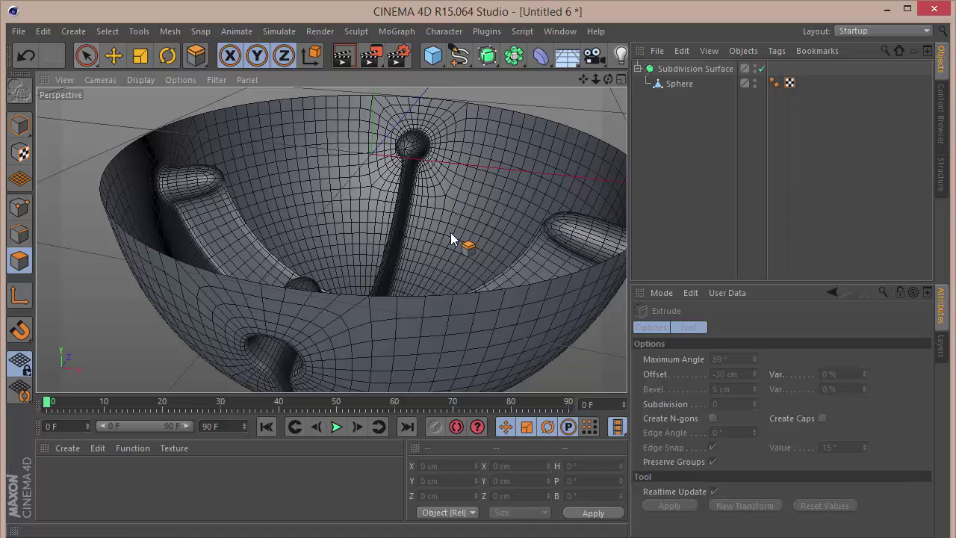
pyautogui.click(87, 57)
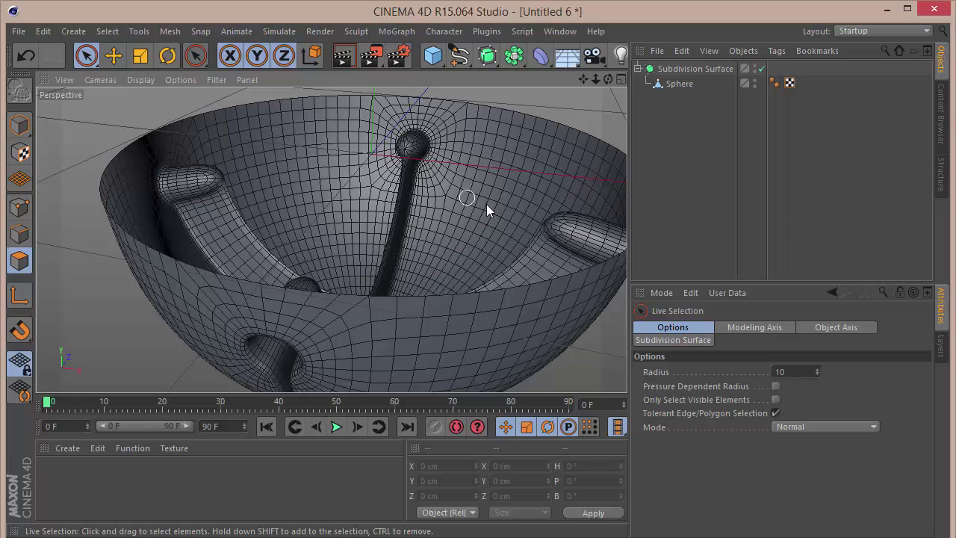
pyautogui.moveTo(595, 79); pyautogui.dragTo(593, 145)
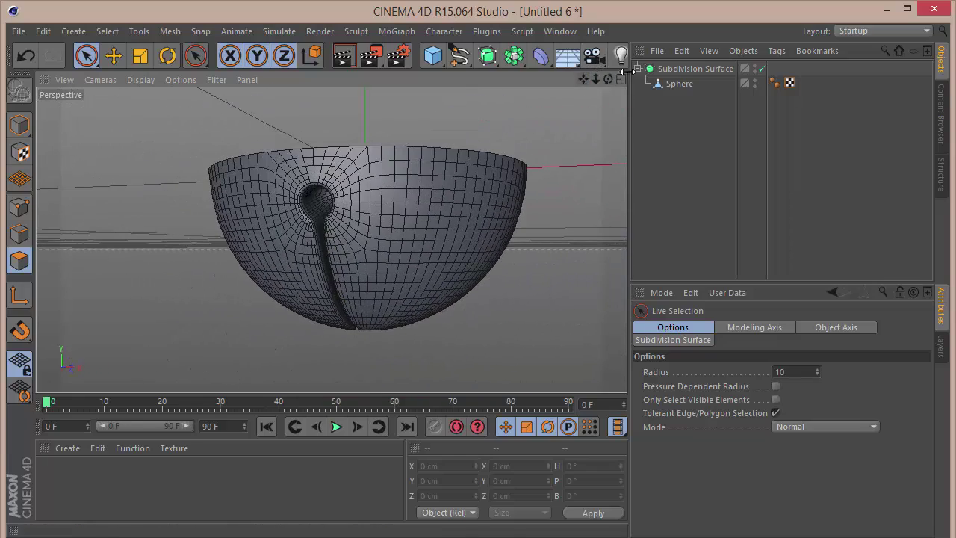
pyautogui.click(663, 89)
pyautogui.click(28, 236)
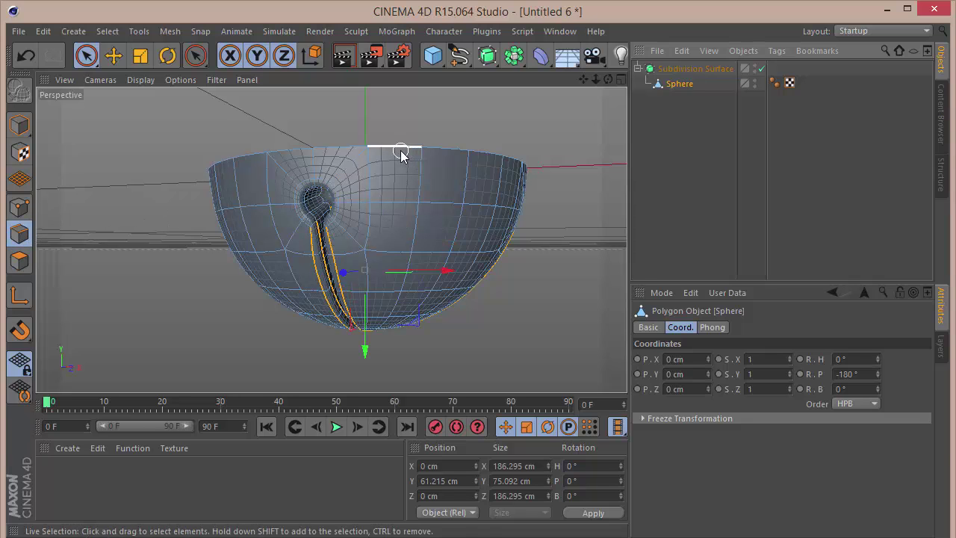
pyautogui.press('u')
pyautogui.press('l')
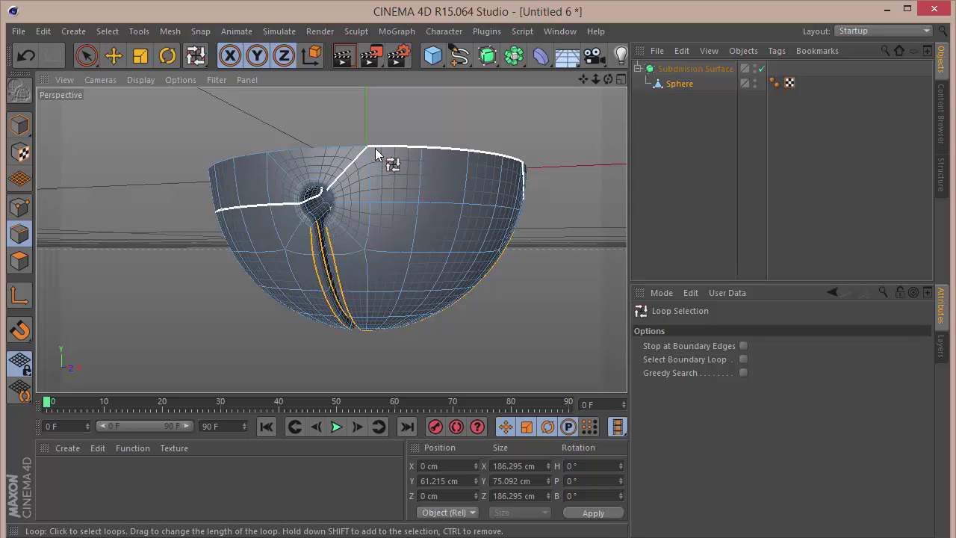
pyautogui.moveTo(607, 81); pyautogui.dragTo(593, 85)
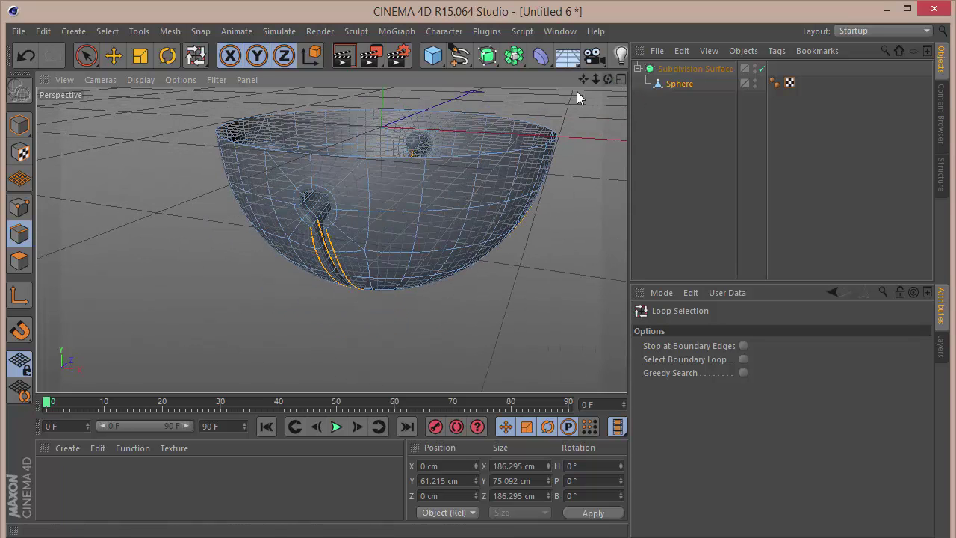
pyautogui.click(742, 359)
pyautogui.click(385, 160)
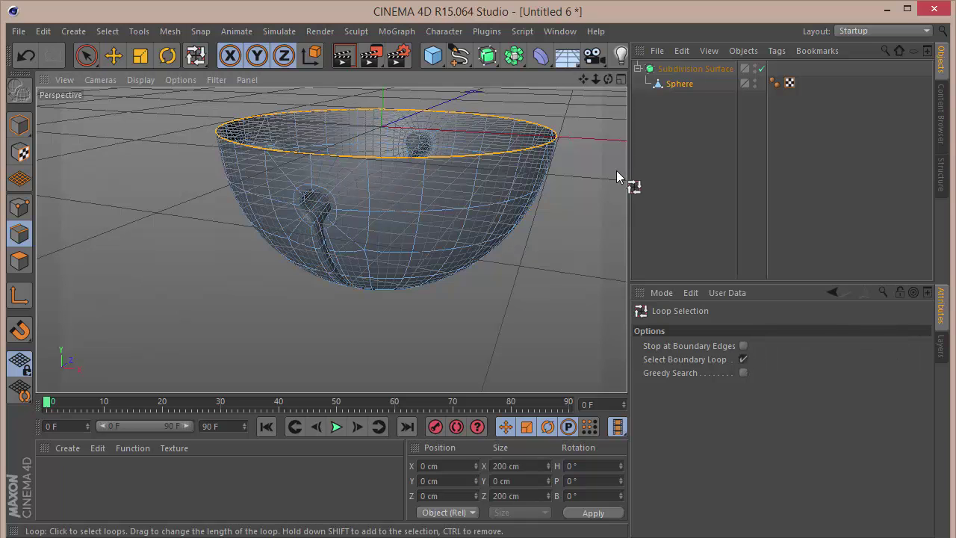
# Step: Extrude the selected rim edges upward with Live Selection and set their Y position to -25 cm
pyautogui.moveTo(584, 82); pyautogui.dragTo(606, 72)
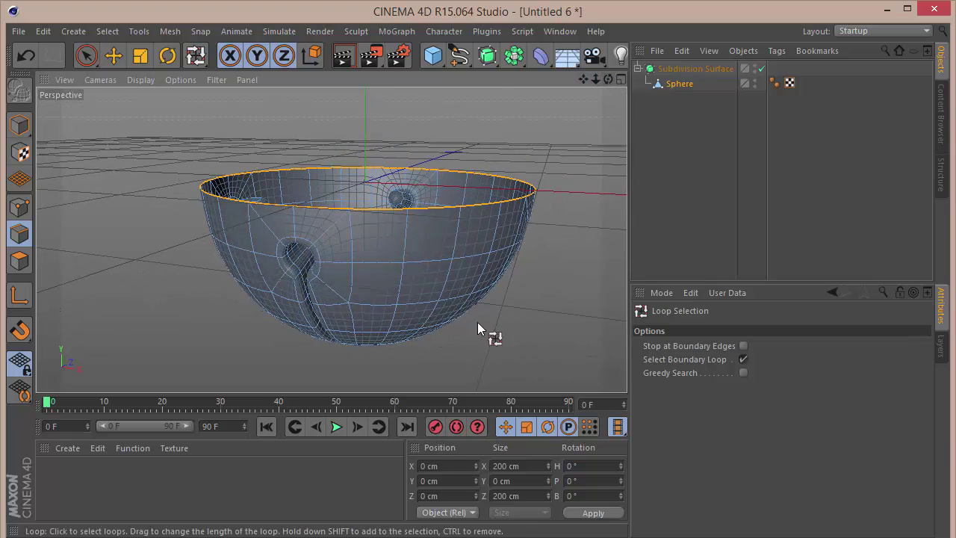
pyautogui.click(85, 55)
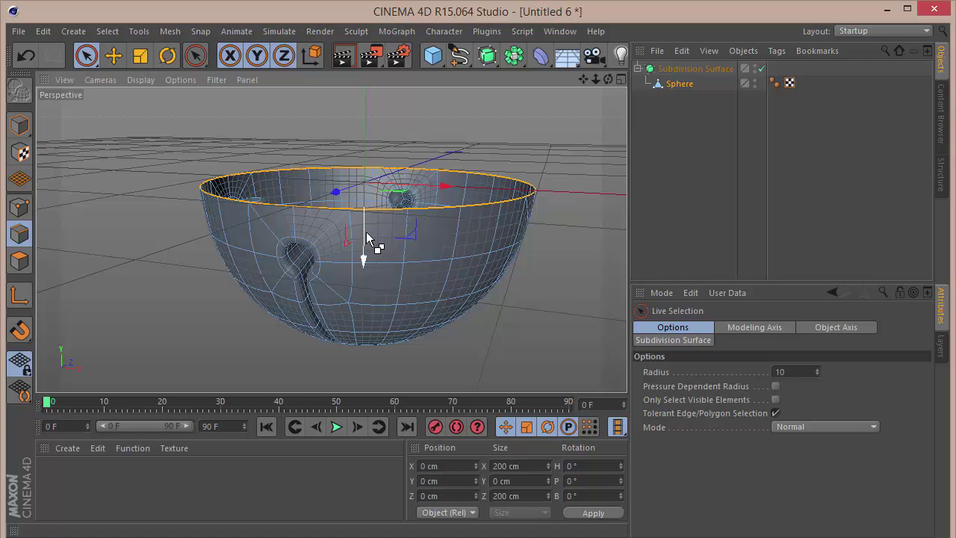
pyautogui.moveTo(366, 238); pyautogui.dragTo(367, 207)
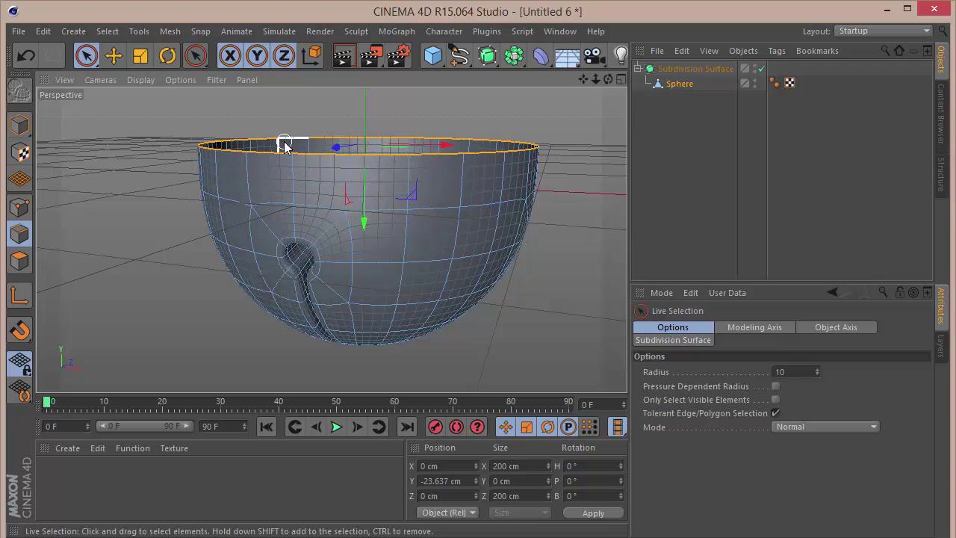
pyautogui.click(470, 480)
pyautogui.press('BackSpace')
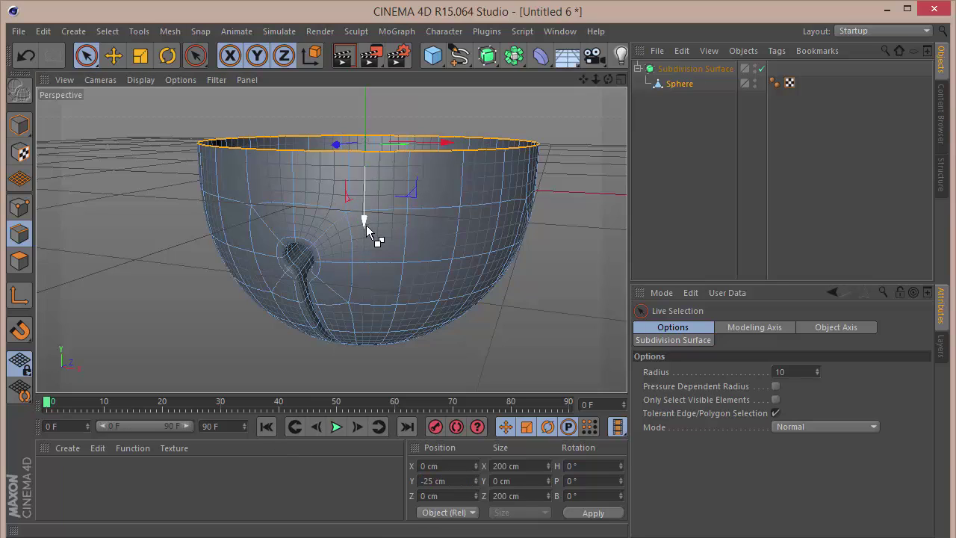
# Step: Extrude the rim edges upward a second time and set their Y position to -50 cm
pyautogui.moveTo(366, 223); pyautogui.dragTo(365, 185)
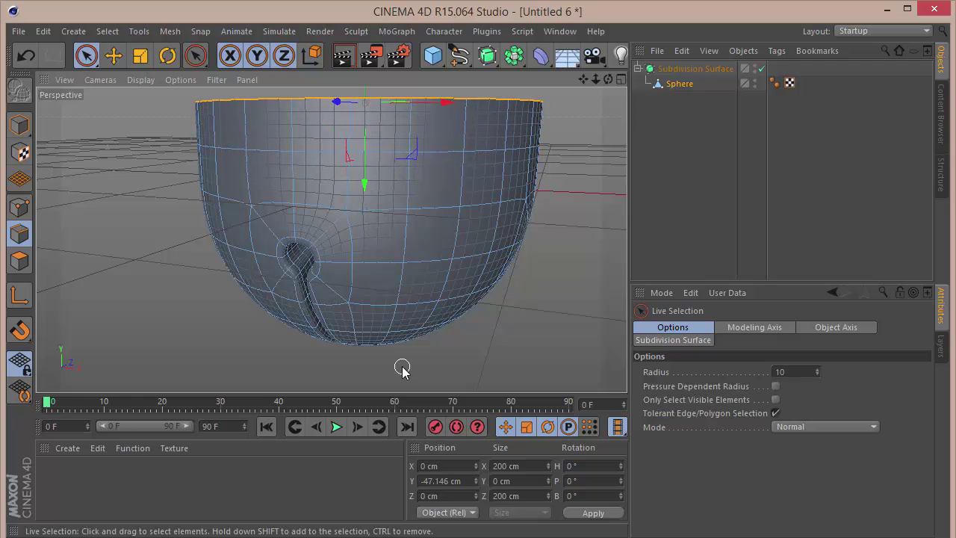
pyautogui.doubleClick(463, 481)
pyautogui.write('-57')
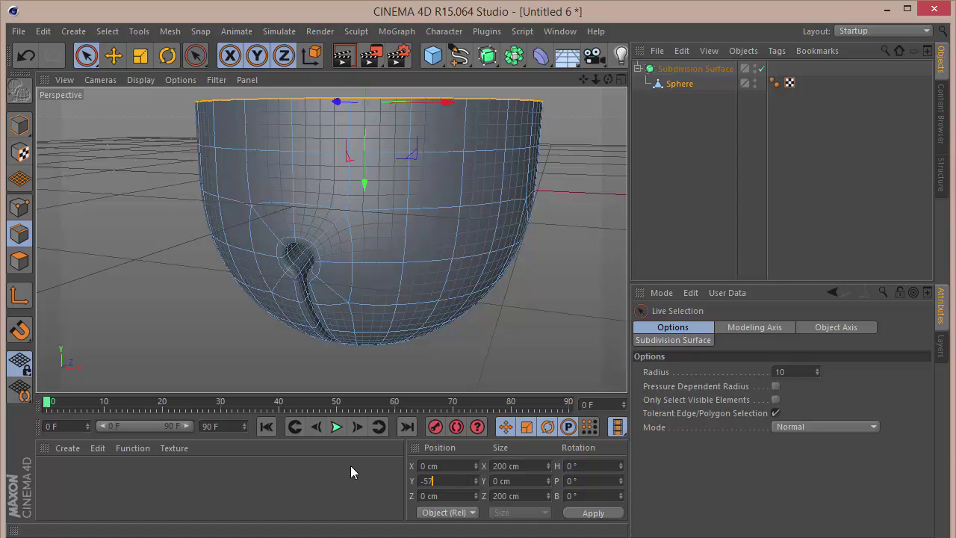
pyautogui.press('BackSpace')
pyautogui.write('0')
pyautogui.press('Return')
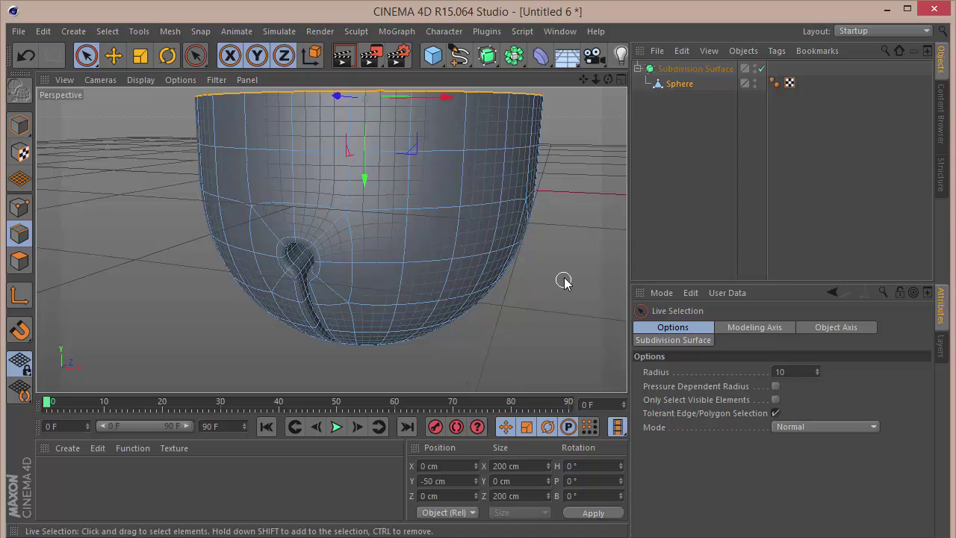
# Step: Narrow the top rim by setting its X and Z sizes to 190 cm
pyautogui.click(521, 465)
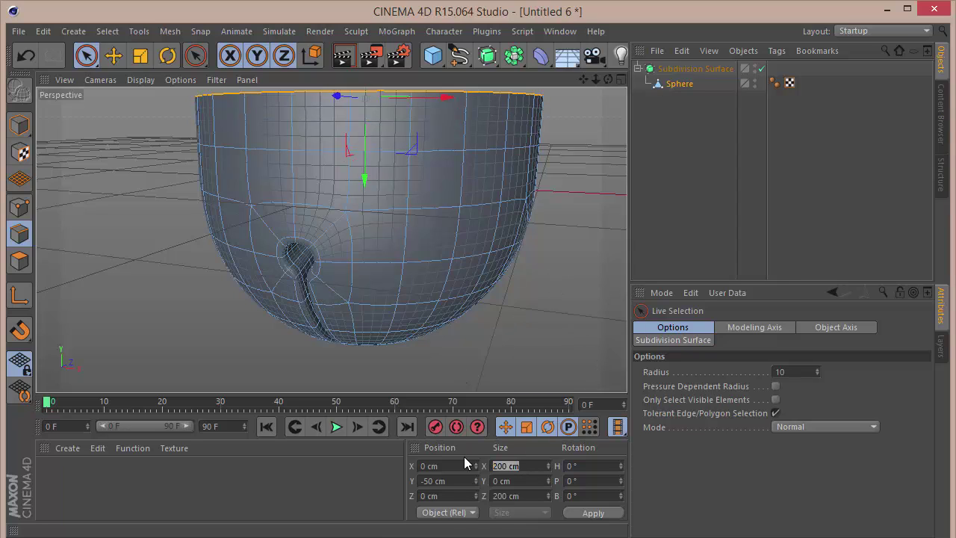
pyautogui.write('190')
pyautogui.press('Tab')
pyautogui.press('Tab')
pyautogui.write('190')
pyautogui.press('Return')
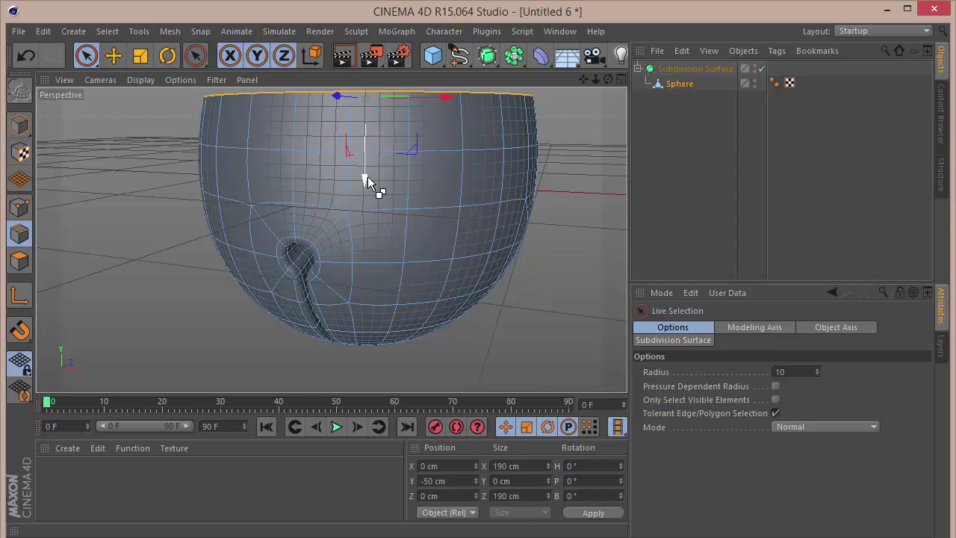
# Step: Extrude the narrowed rim upward once more and set its Y position to -65 cm
pyautogui.moveTo(368, 176); pyautogui.dragTo(367, 150)
pyautogui.moveTo(583, 81); pyautogui.dragTo(580, 85)
pyautogui.doubleClick(462, 481)
pyautogui.write('-75')
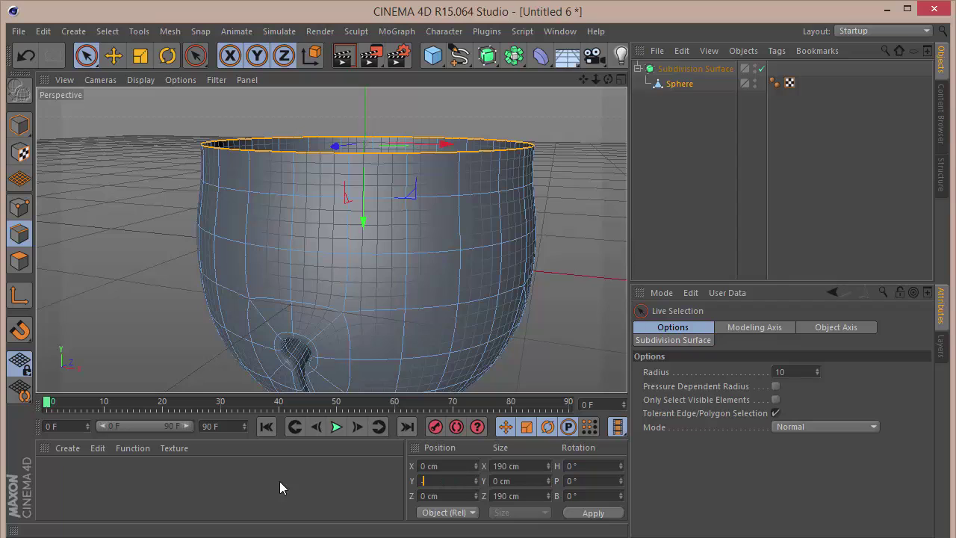
pyautogui.press('Return')
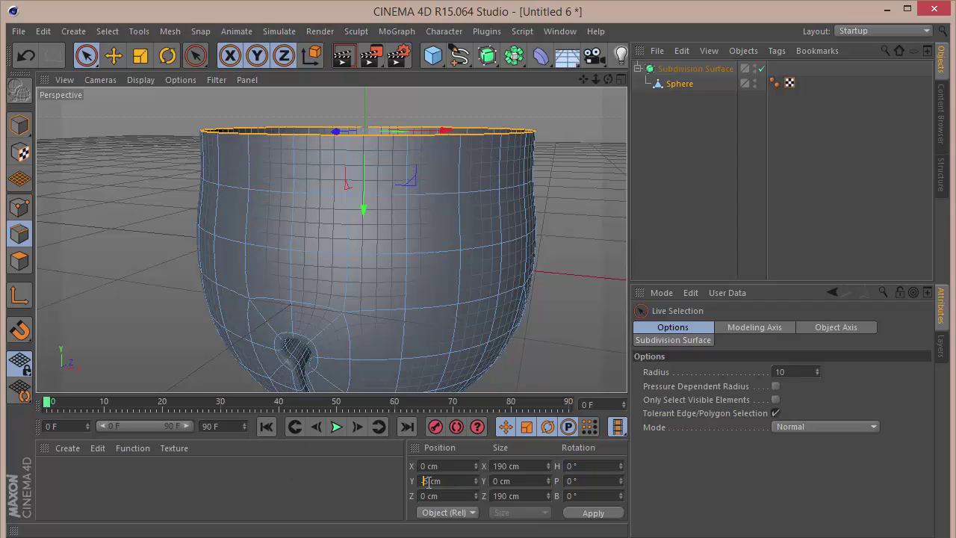
pyautogui.press('Return')
# Step: Set the new top rim's X and Z sizes to 175 cm and deselect the object
pyautogui.doubleClick(526, 465)
pyautogui.write('175')
pyautogui.press('Tab')
pyautogui.press('Tab')
pyautogui.write('175')
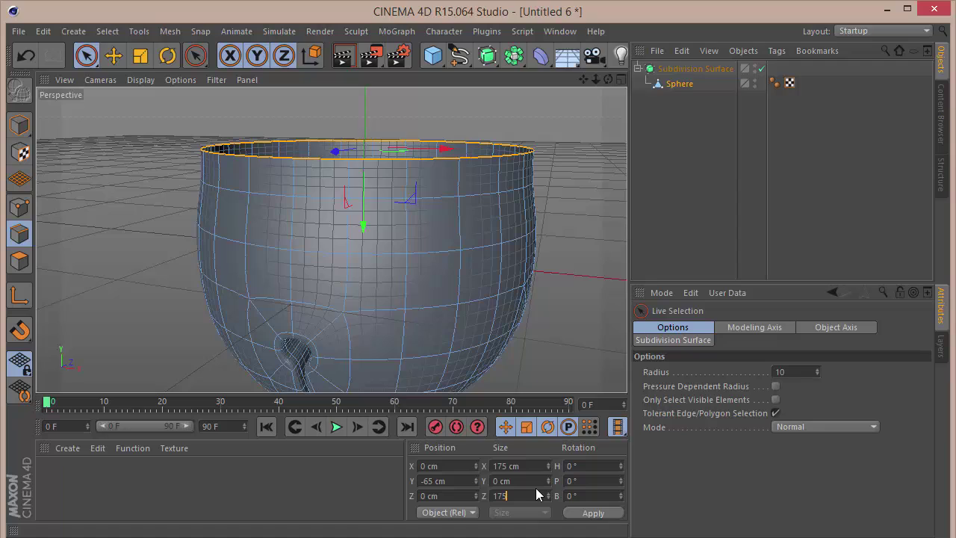
pyautogui.press('Return')
pyautogui.click(631, 181)
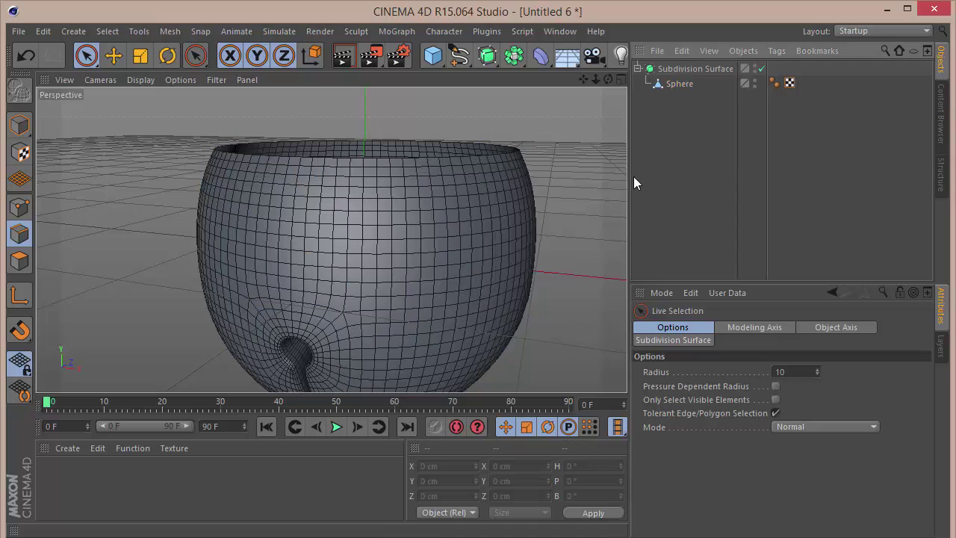
# Step: Add a tube and set its inner radius to 93 cm and its outer radius to 105 cm
pyautogui.moveTo(598, 79); pyautogui.dragTo(330, 239)
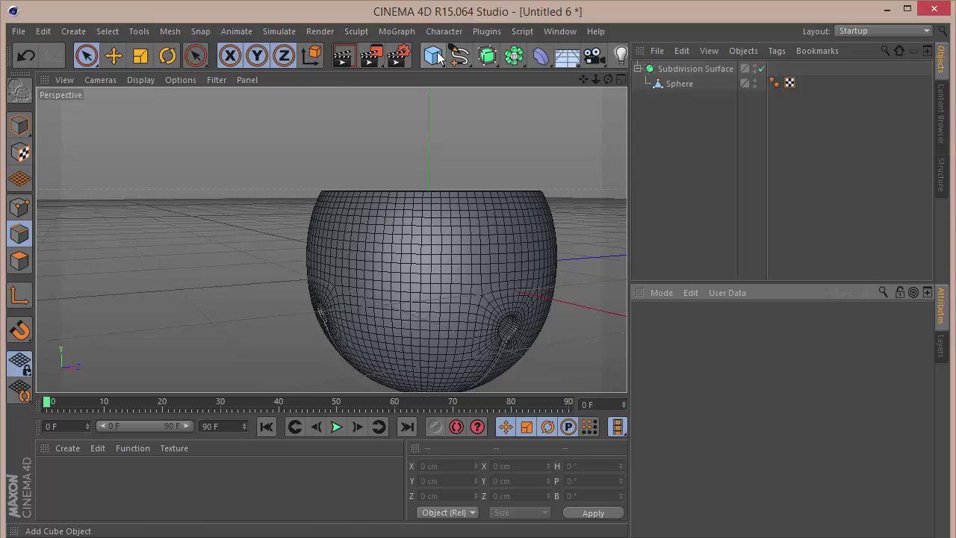
pyautogui.moveTo(432, 56); pyautogui.dragTo(712, 132)
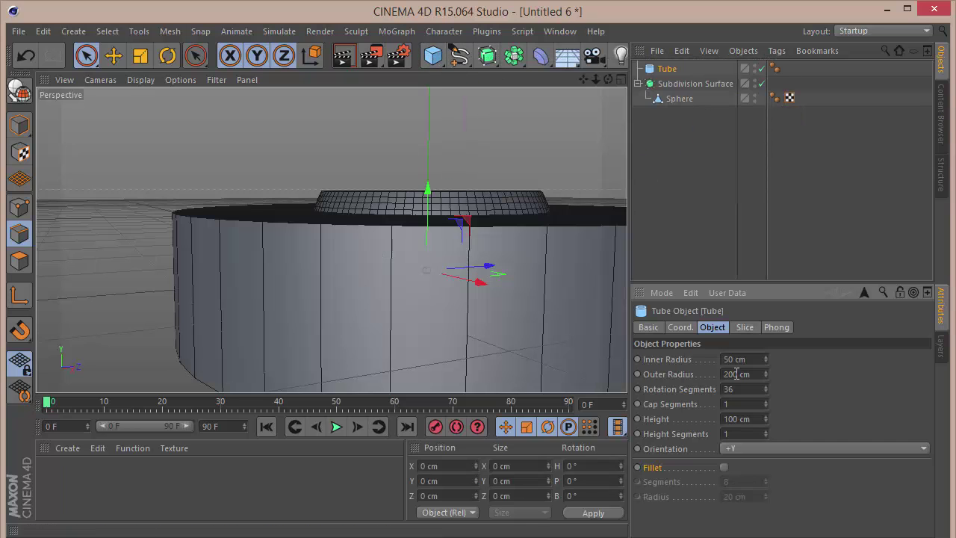
pyautogui.doubleClick(739, 359)
pyautogui.write('93')
pyautogui.press('Tab')
pyautogui.write('105')
pyautogui.press('Return')
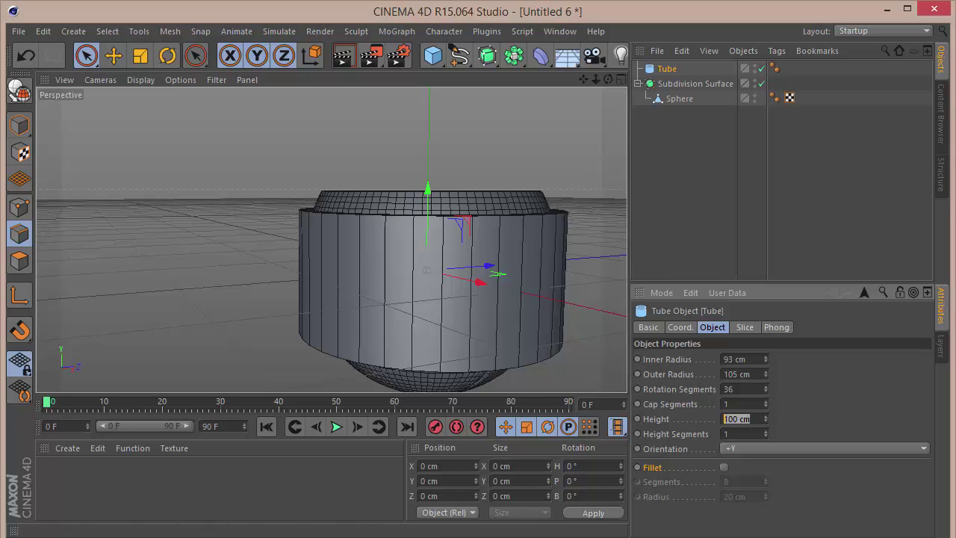
# Step: Set the tube's height to 25 cm and fillet its edges with a 6 cm radius
pyautogui.write('35')
pyautogui.press('Return')
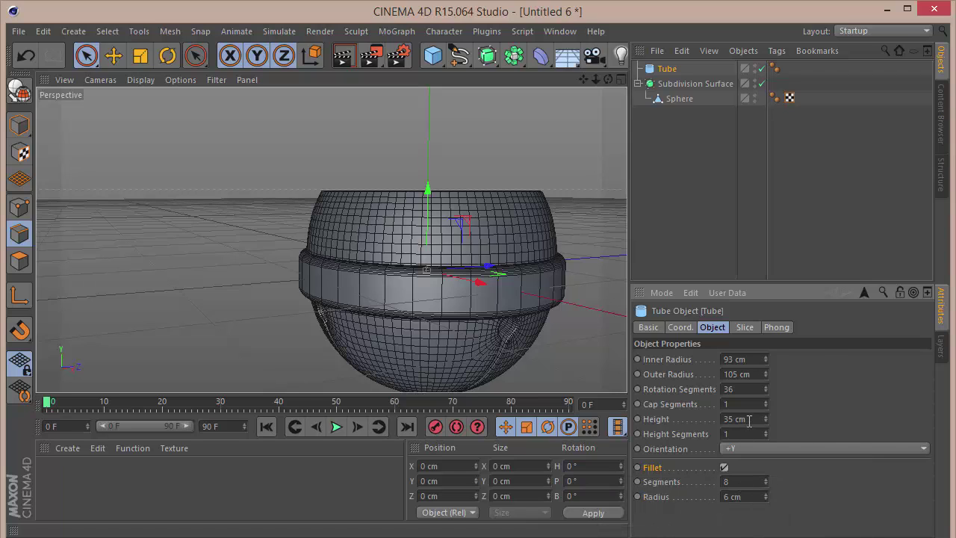
pyautogui.write('25')
pyautogui.press('Return')
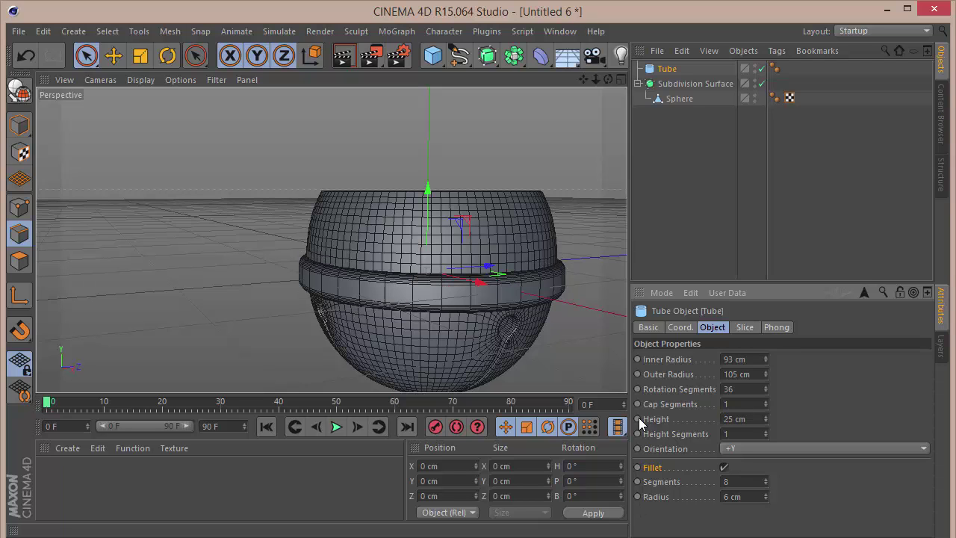
# Step: Raise the tube along Y so that it wraps the outside of the bell body just below its open upper rim
pyautogui.moveTo(425, 220); pyautogui.dragTo(433, 138)
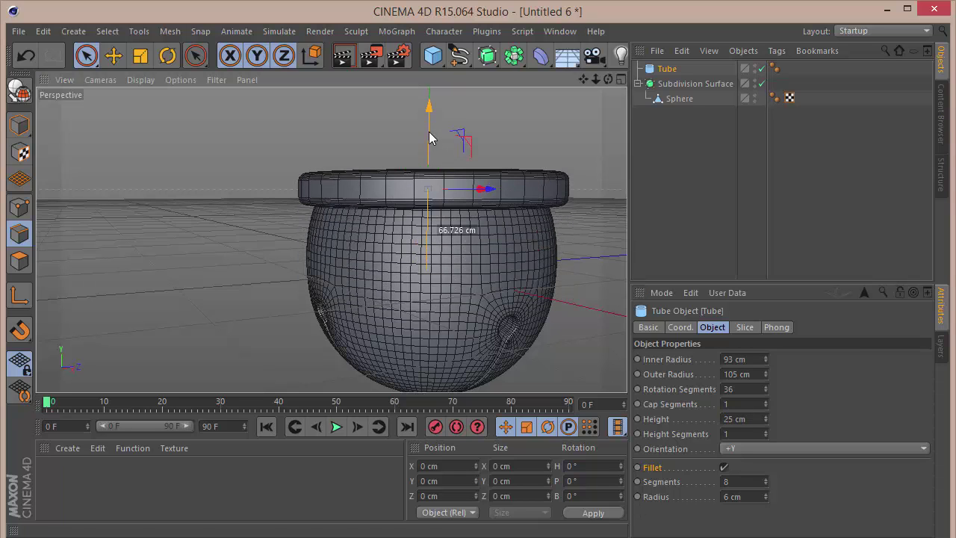
pyautogui.moveTo(605, 80); pyautogui.dragTo(330, 239)
pyautogui.moveTo(465, 132); pyautogui.dragTo(479, 167)
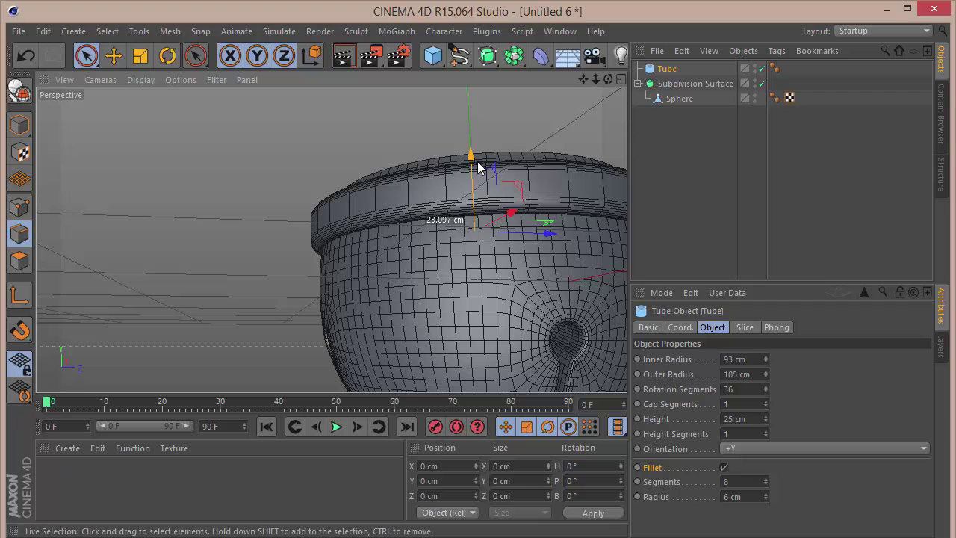
pyautogui.scroll(5, 520, 209)
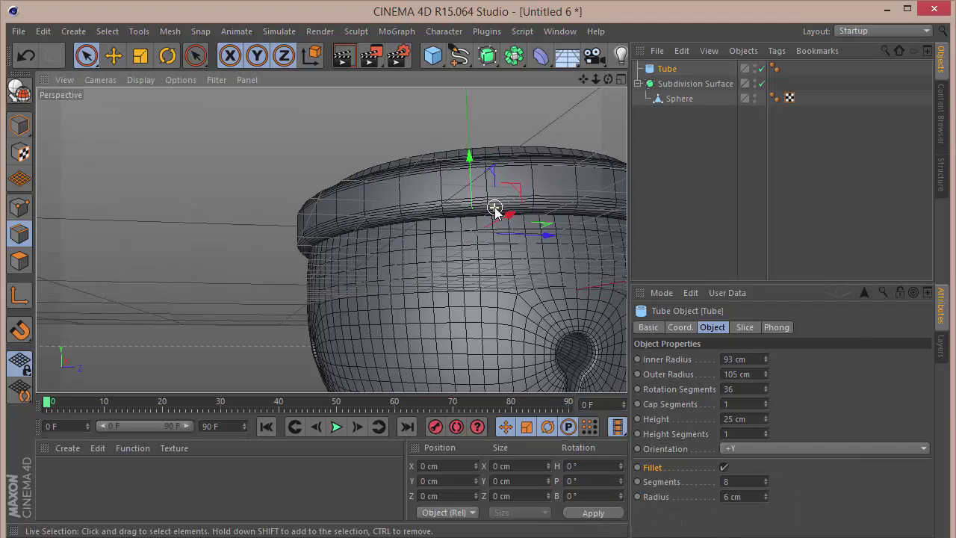
pyautogui.moveTo(453, 196); pyautogui.dragTo(465, 274)
pyautogui.moveTo(608, 79); pyautogui.dragTo(607, 88)
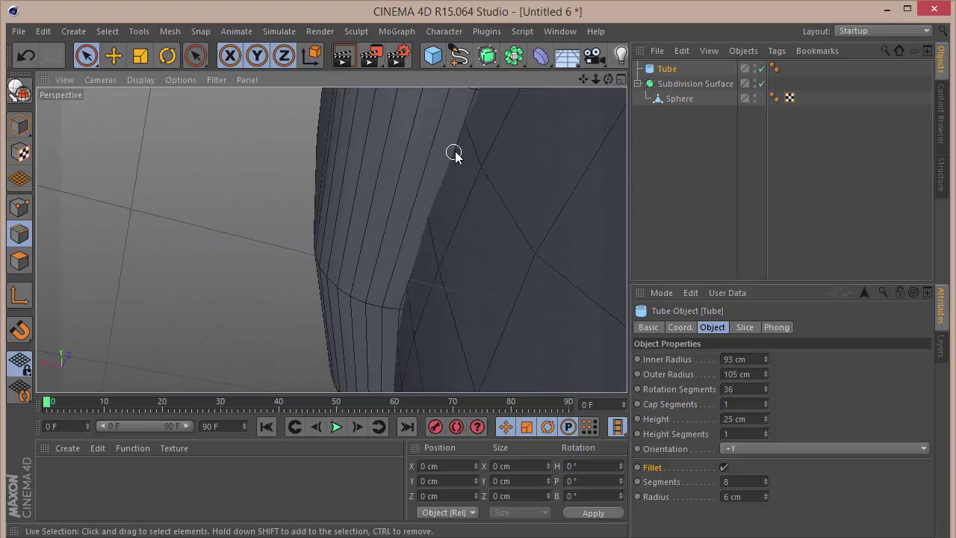
pyautogui.moveTo(595, 79); pyautogui.dragTo(586, 87)
pyautogui.moveTo(581, 180); pyautogui.dragTo(561, 136)
pyautogui.moveTo(607, 79); pyautogui.dragTo(679, 149)
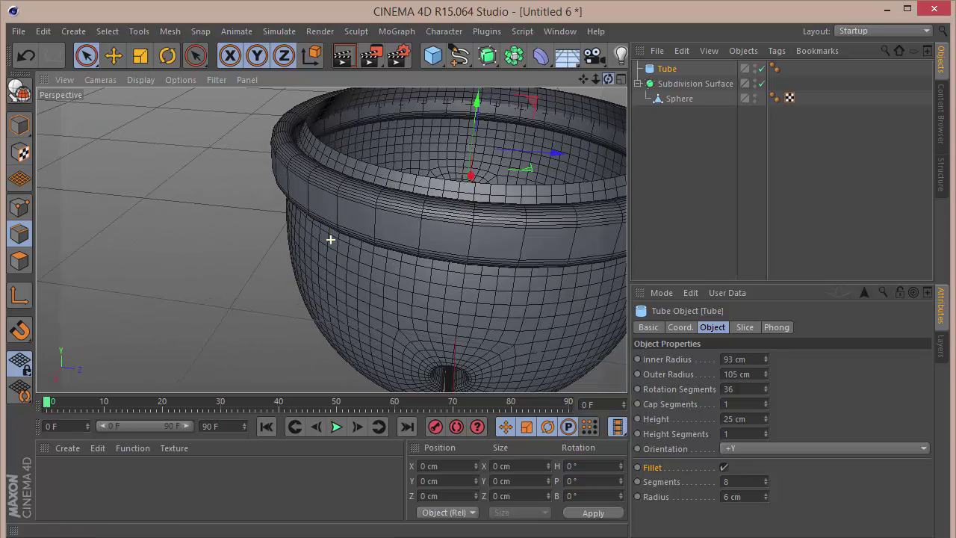
pyautogui.moveTo(477, 107); pyautogui.dragTo(476, 111)
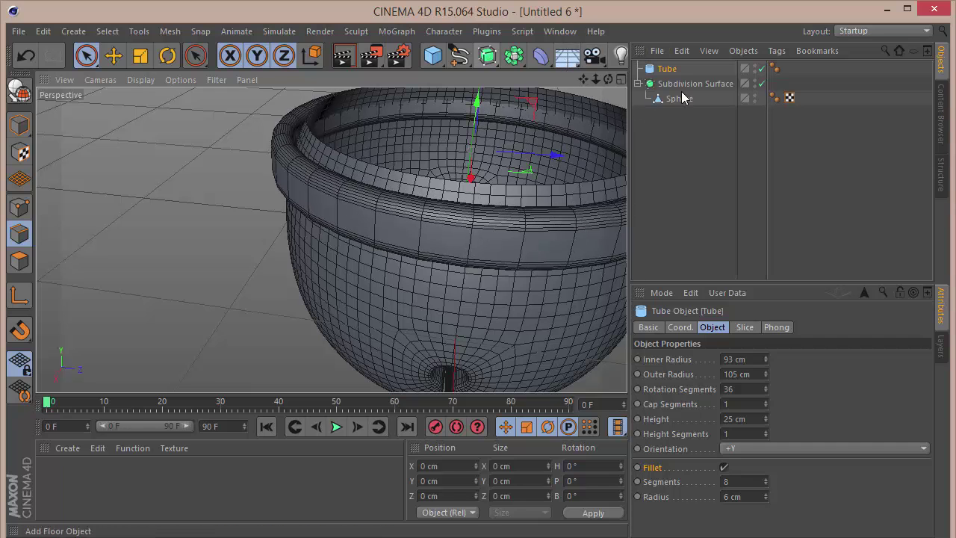
# Step: Add a sphere of type Hemisphere and raise it to about Y 43 cm so it caps the tube
pyautogui.click(433, 55)
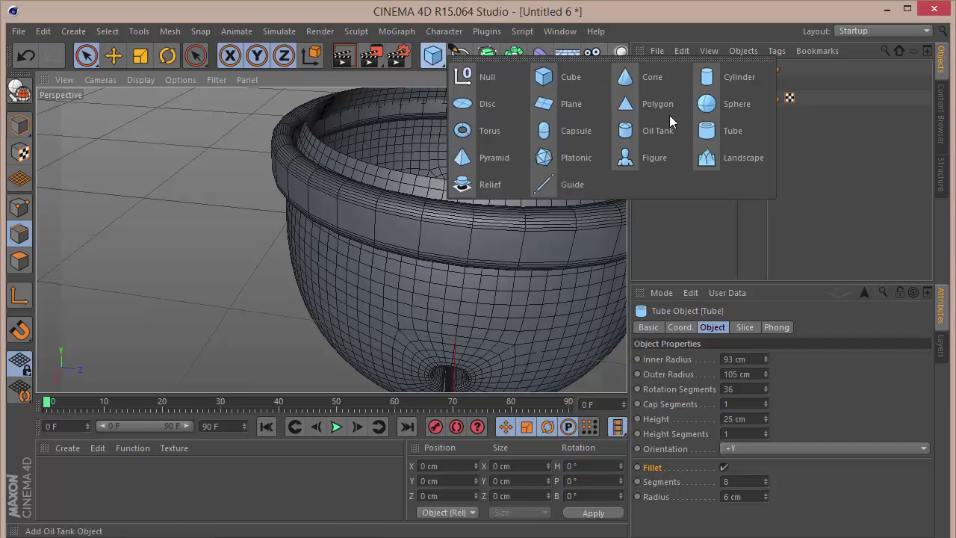
pyautogui.click(794, 100)
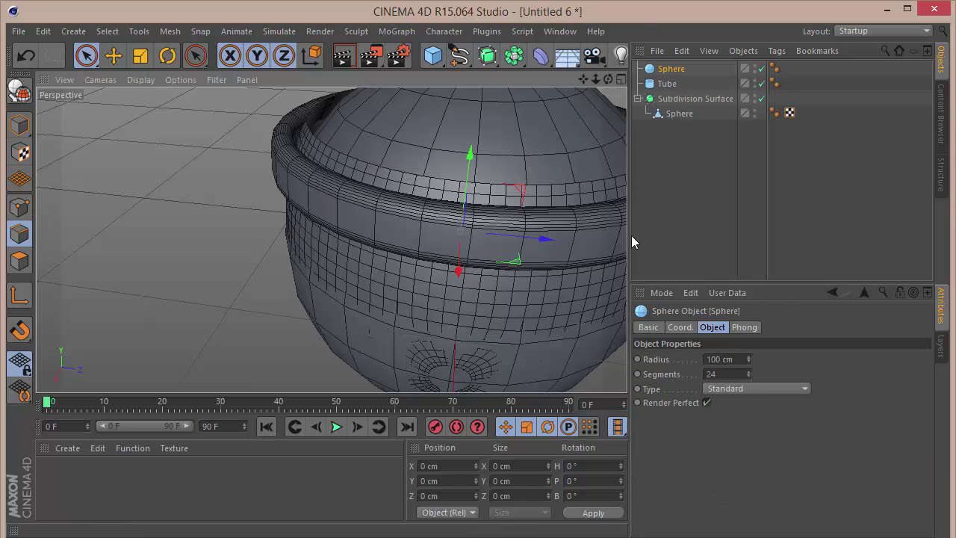
pyautogui.click(746, 389)
pyautogui.click(747, 461)
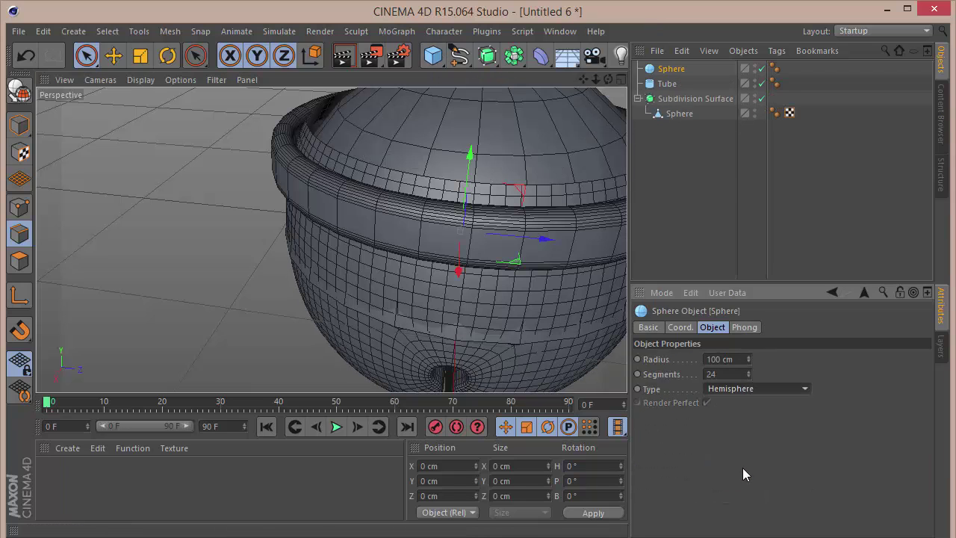
pyautogui.moveTo(477, 157)
pyautogui.mouseDown()
pyautogui.moveTo(469, 154)
pyautogui.moveTo(474, 104)
pyautogui.moveTo(474, 159)
pyautogui.mouseUp()
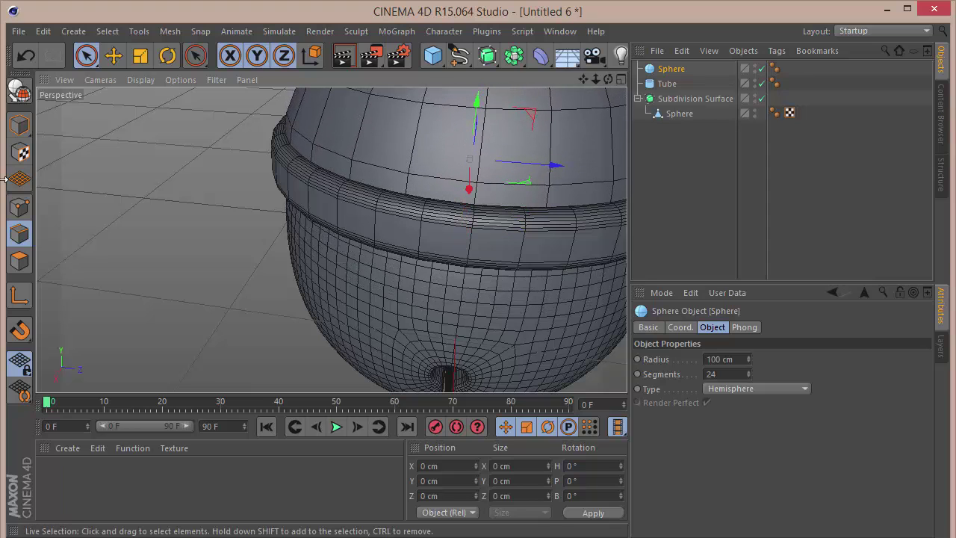
# Step: Make the hemisphere editable and set its Y size to 115 cm in model mode
pyautogui.click(20, 91)
pyautogui.click(20, 125)
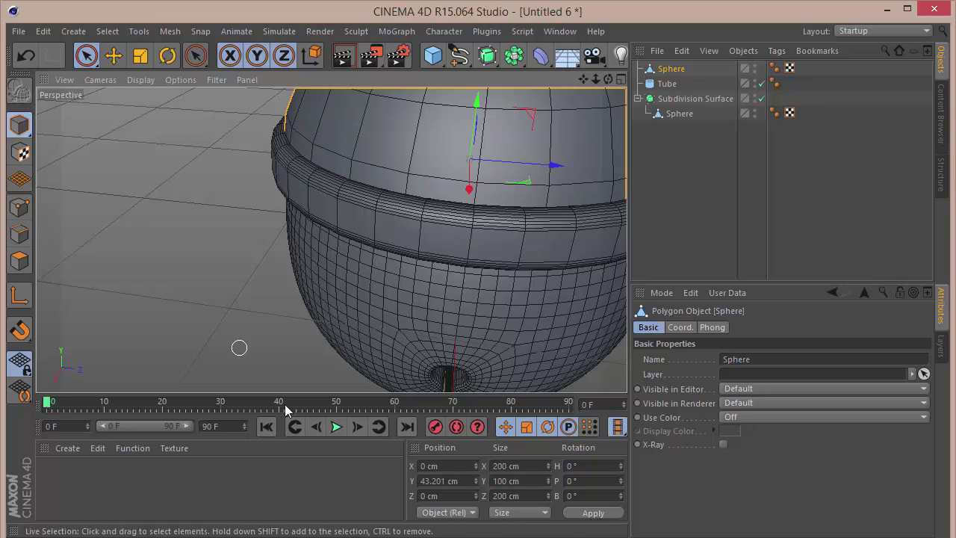
pyautogui.moveTo(608, 79); pyautogui.dragTo(330, 240)
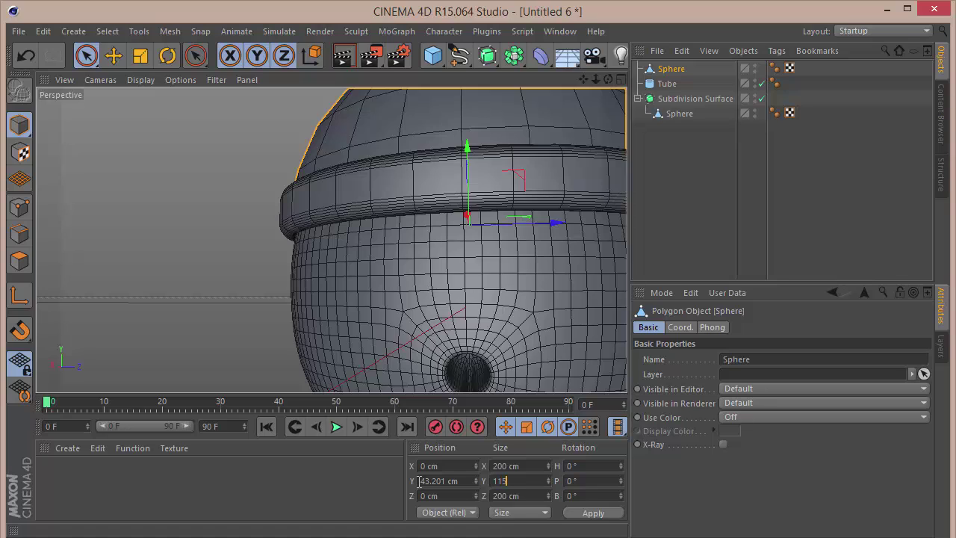
pyautogui.press('Return')
# Step: Lower the hemisphere to about Y 38 cm and deselect it
pyautogui.moveTo(596, 79); pyautogui.dragTo(551, 79)
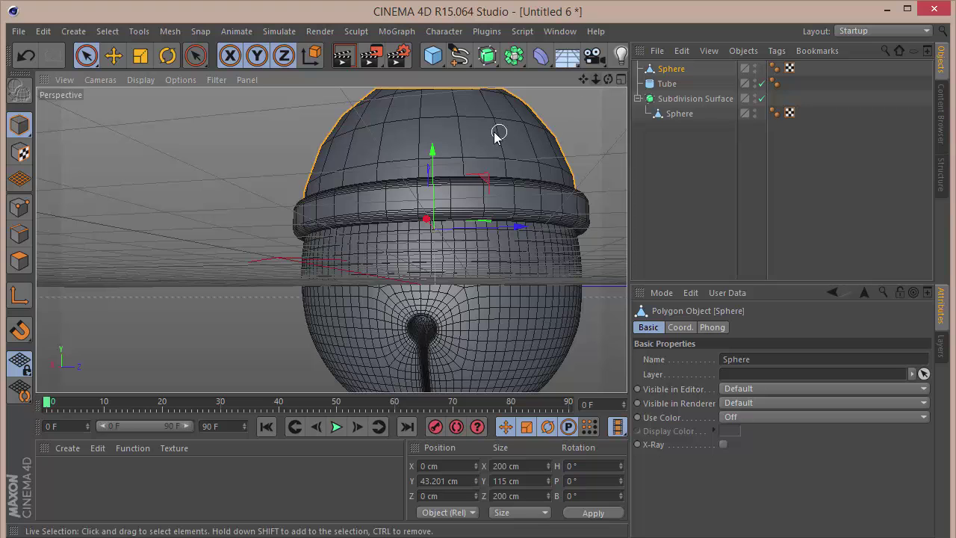
pyautogui.moveTo(432, 157)
pyautogui.mouseDown()
pyautogui.moveTo(433, 173)
pyautogui.moveTo(432, 160)
pyautogui.mouseUp()
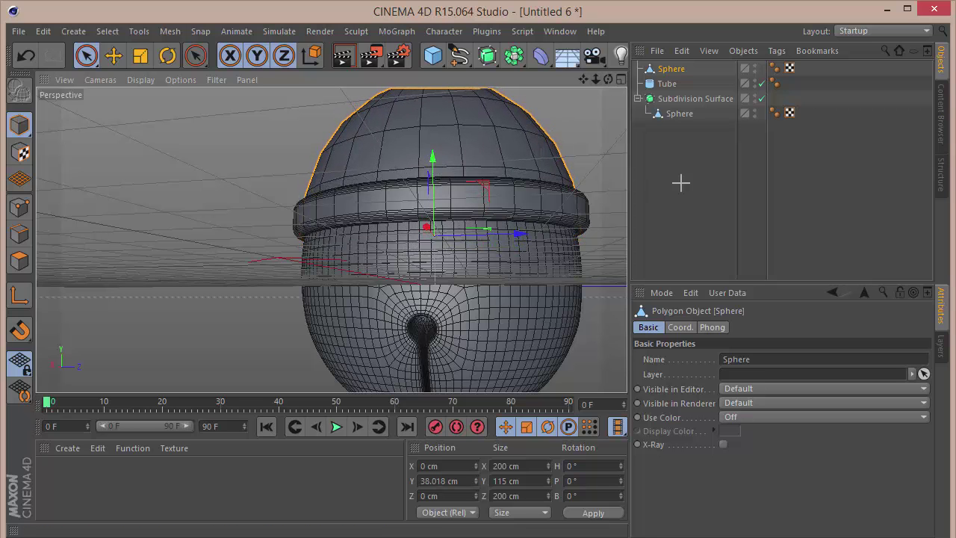
pyautogui.click(681, 183)
# Step: Add a second Subdivision Surface and nest the hemisphere inside it
pyautogui.moveTo(609, 80); pyautogui.dragTo(330, 239)
pyautogui.click(670, 69)
pyautogui.click(486, 56)
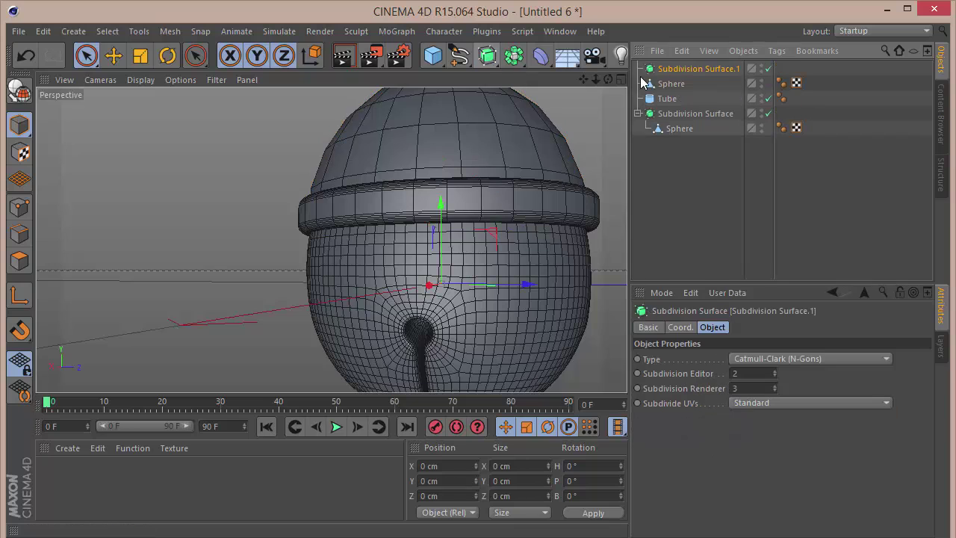
pyautogui.moveTo(669, 70); pyautogui.dragTo(671, 70)
pyautogui.click(668, 218)
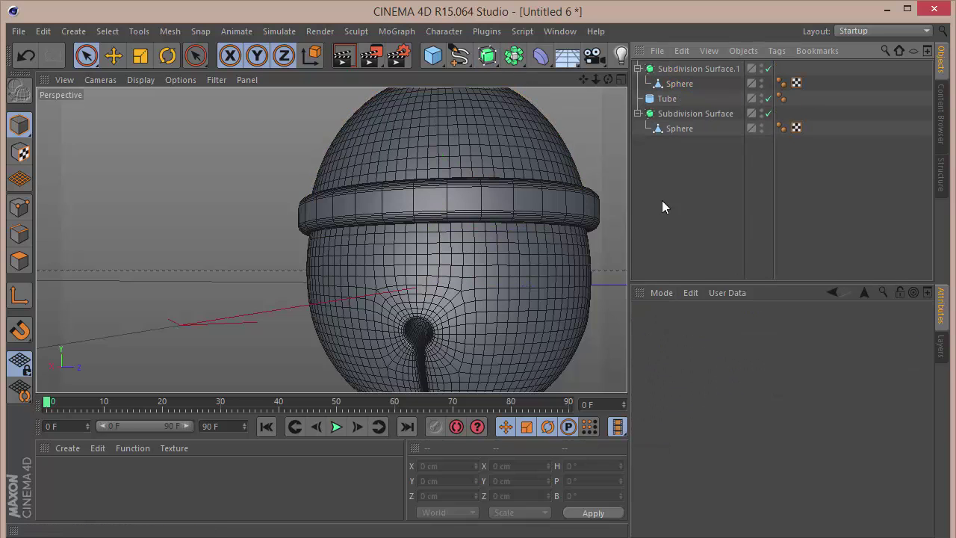
# Step: Set the subdivided hemisphere's Y size to 100 cm
pyautogui.keyDown('alt'); pyautogui.moveTo(331, 240); pyautogui.dragTo(331, 239); pyautogui.keyUp('alt')
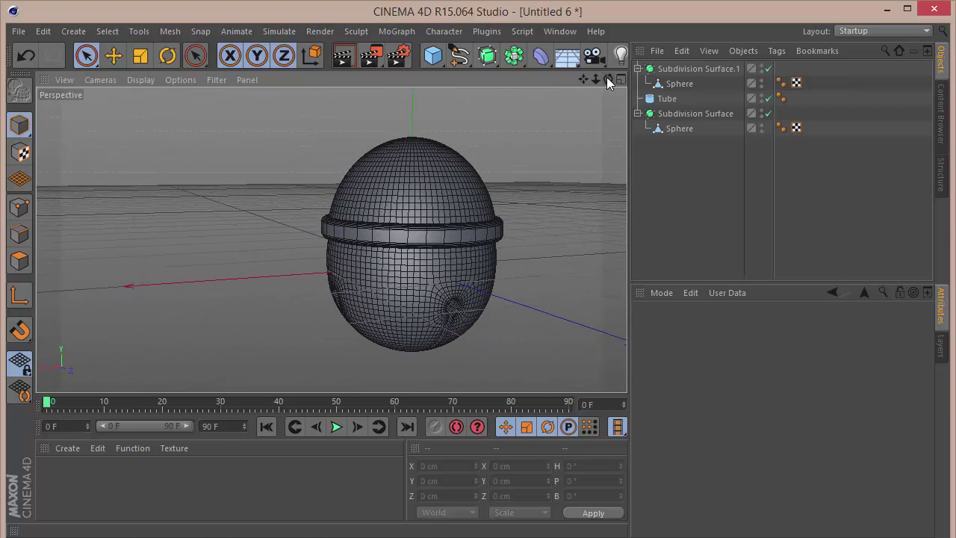
pyautogui.click(679, 83)
pyautogui.click(515, 480)
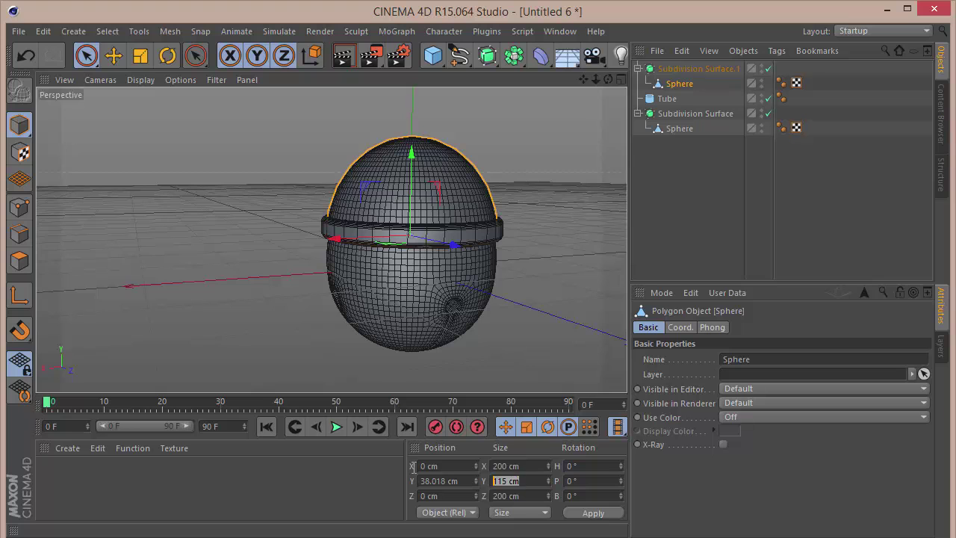
pyautogui.write('100')
pyautogui.press('Return')
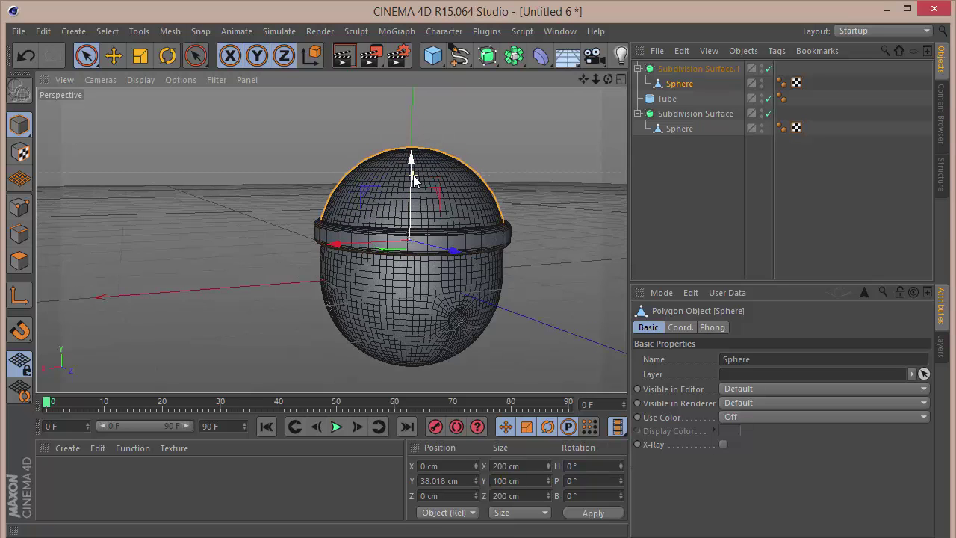
# Step: Raise the hemisphere to about Y 47 cm so its lower edge meets the tube, and deselect it
pyautogui.scroll(4, 412, 174)
pyautogui.moveTo(408, 207)
pyautogui.mouseDown()
pyautogui.moveTo(410, 179)
pyautogui.moveTo(407, 198)
pyautogui.mouseUp()
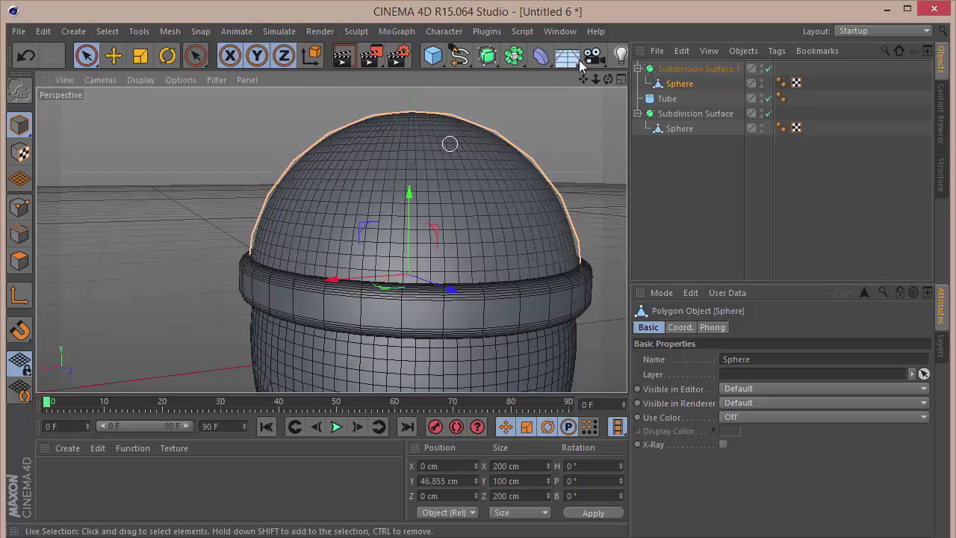
pyautogui.moveTo(608, 80); pyautogui.dragTo(331, 241)
pyautogui.moveTo(607, 80); pyautogui.dragTo(331, 239)
pyautogui.click(650, 230)
# Step: Select the upper dome with its Subdivision Surface and nudge it slightly down along Y
pyautogui.scroll(-5, 358, 242)
pyautogui.scroll(8, 359, 242)
pyautogui.moveTo(606, 82); pyautogui.dragTo(607, 97)
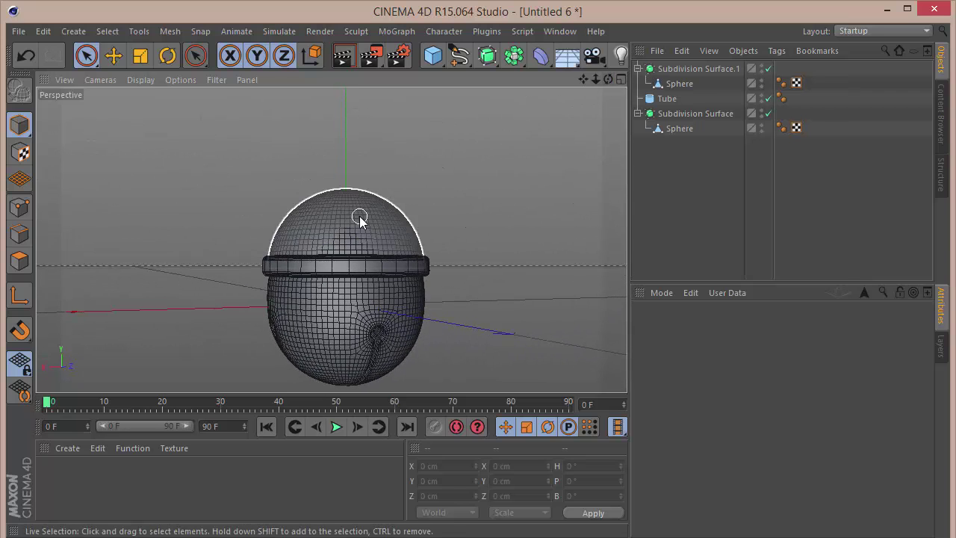
pyautogui.click(363, 213)
pyautogui.moveTo(348, 234)
pyautogui.mouseDown()
pyautogui.moveTo(347, 245)
pyautogui.moveTo(346, 232)
pyautogui.mouseUp()
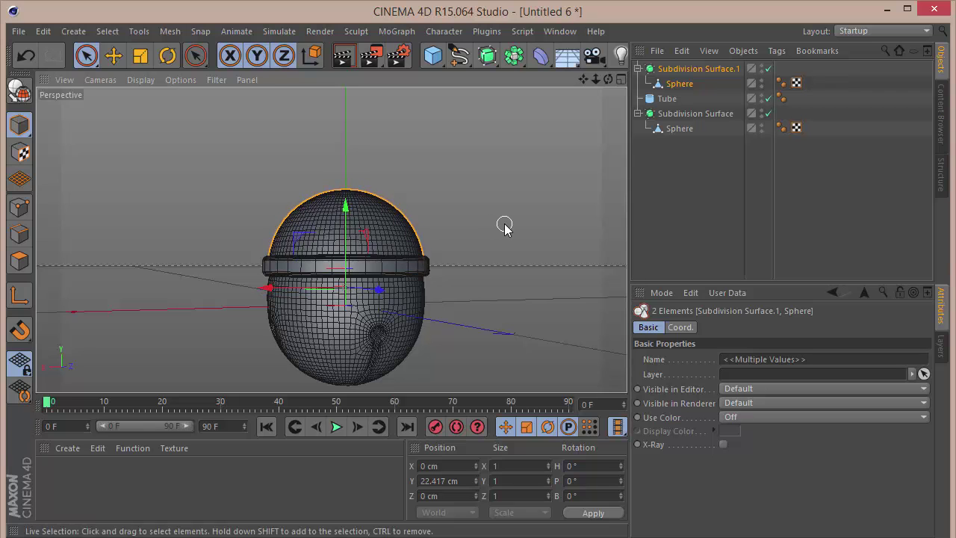
# Step: Select the tube and the upper dome together, lower them to about Y 14 cm over the bell body, and deselect them
pyautogui.hotkey('ctrl', 'a')
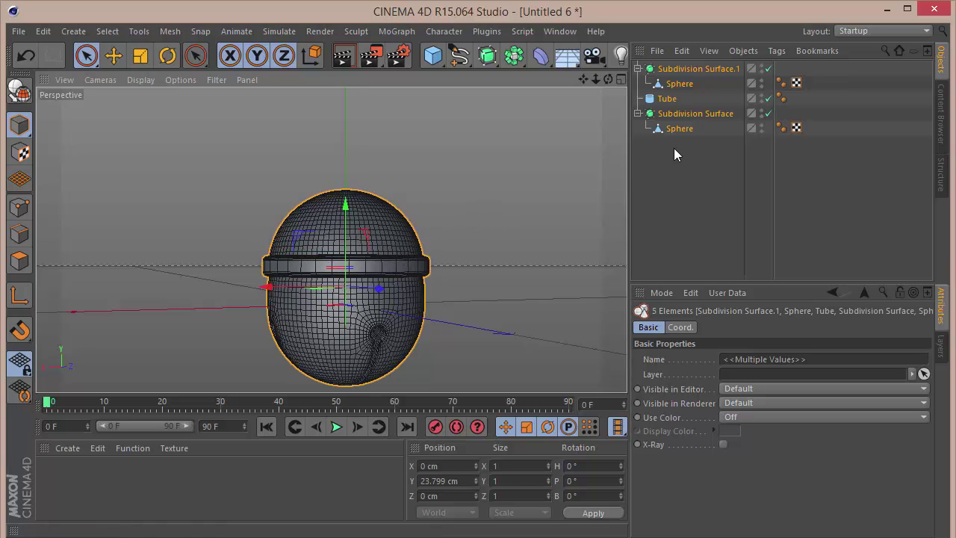
pyautogui.click(678, 98)
pyautogui.keyDown('shift'); pyautogui.click(685, 69); pyautogui.keyUp('shift')
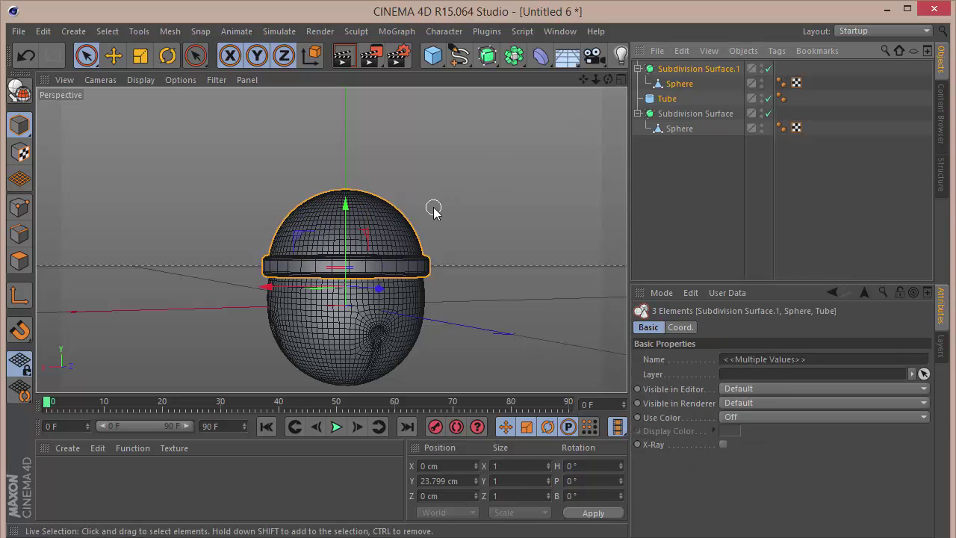
pyautogui.moveTo(346, 210); pyautogui.dragTo(346, 216)
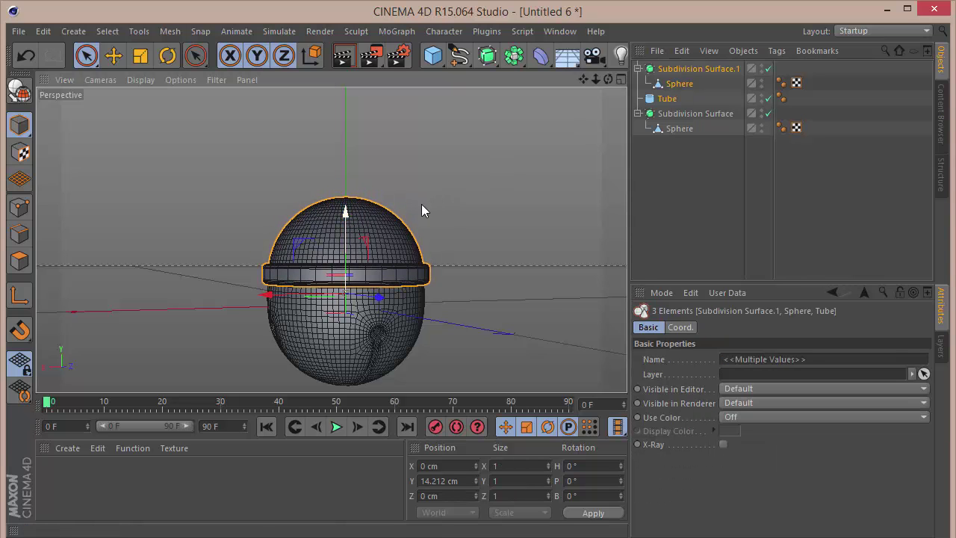
pyautogui.click(727, 191)
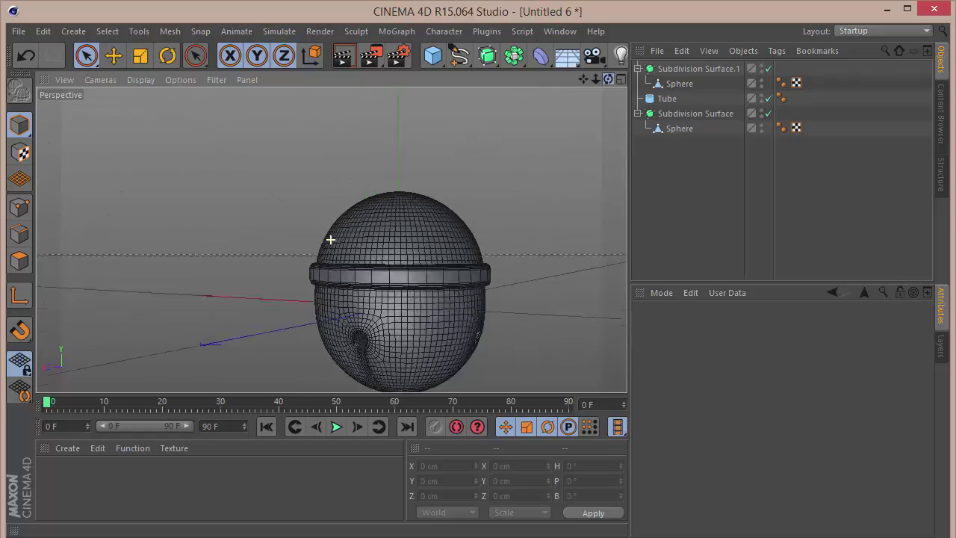
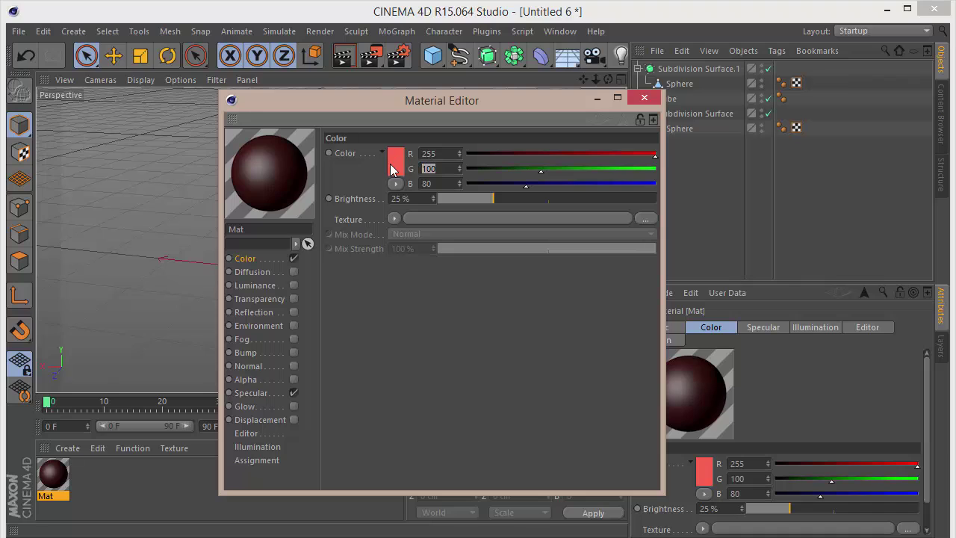
# Step: Set the green value of the new material's color to 200 and enable its Reflection channel
pyautogui.write('200')
pyautogui.press('Return')
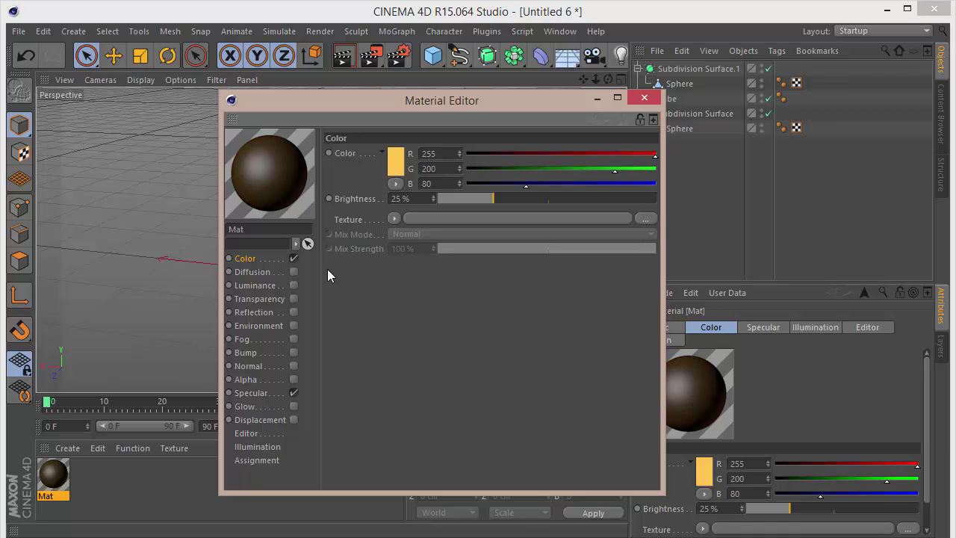
pyautogui.click(294, 312)
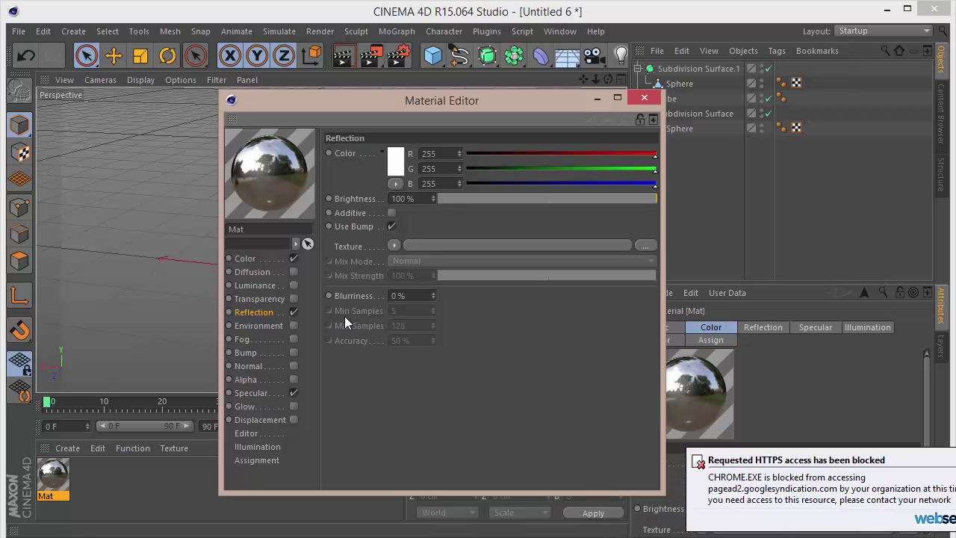
pyautogui.click(954, 456)
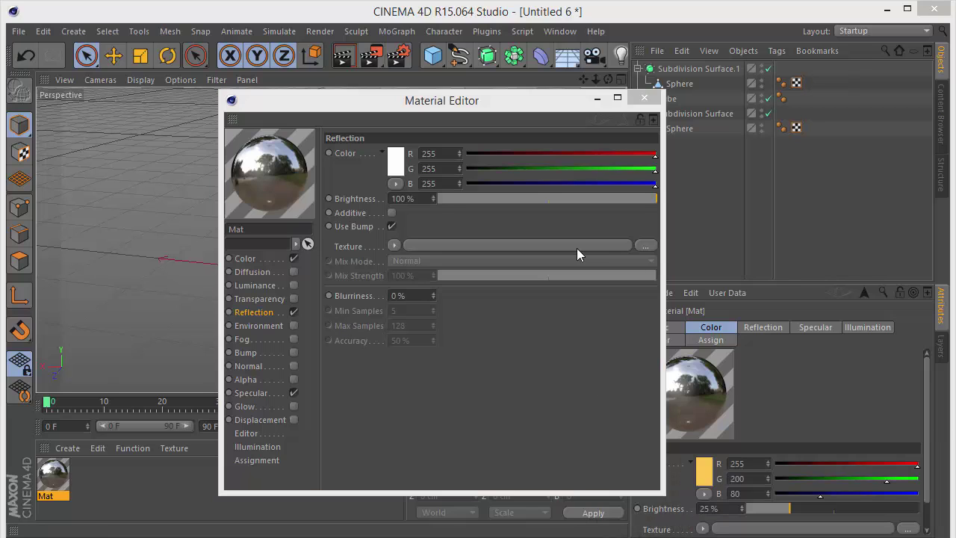
# Step: Set the material's reflection color to R 160, G 110, B 70 and its brightness to 50 %
pyautogui.click(453, 154)
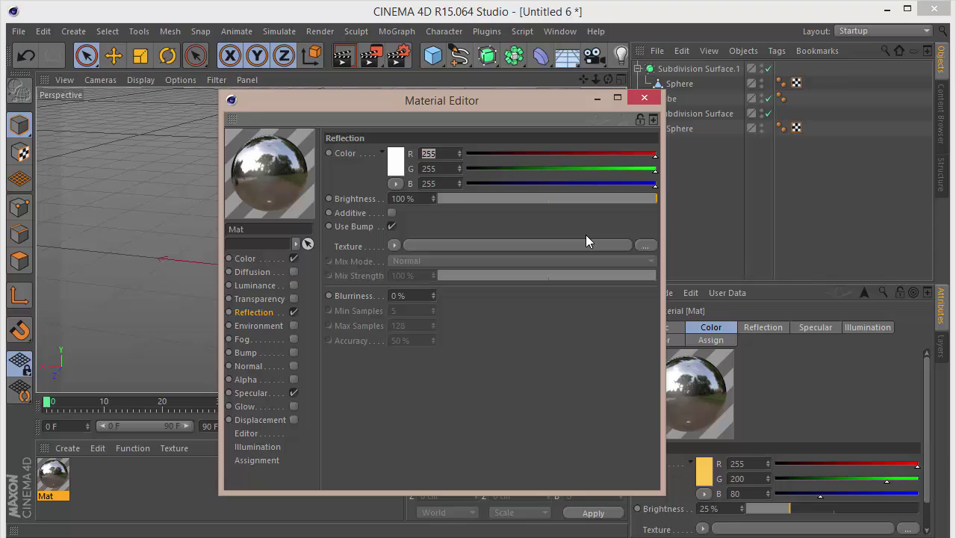
pyautogui.write('160')
pyautogui.press('Tab')
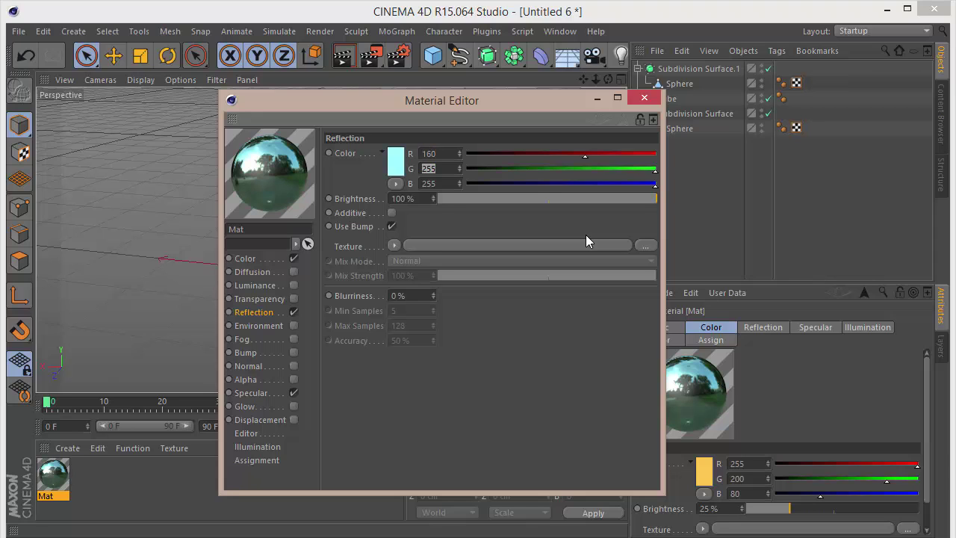
pyautogui.write('110')
pyautogui.press('Tab')
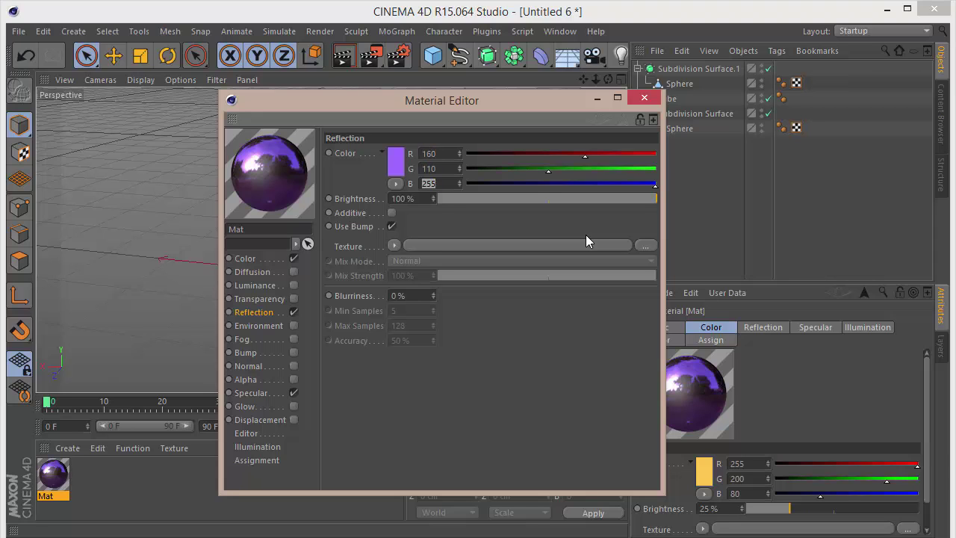
pyautogui.write('70')
pyautogui.press('Return')
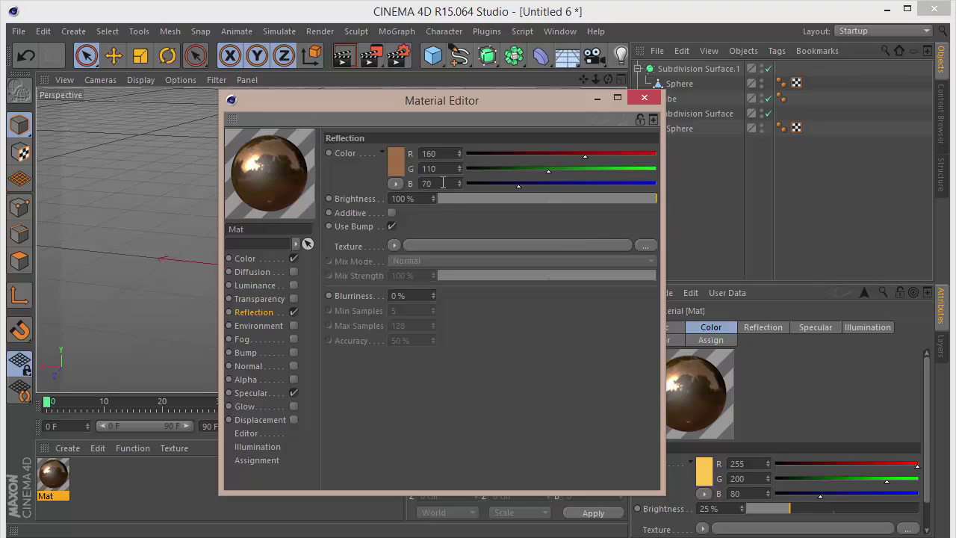
pyautogui.doubleClick(426, 197)
pyautogui.write('50')
pyautogui.press('Return')
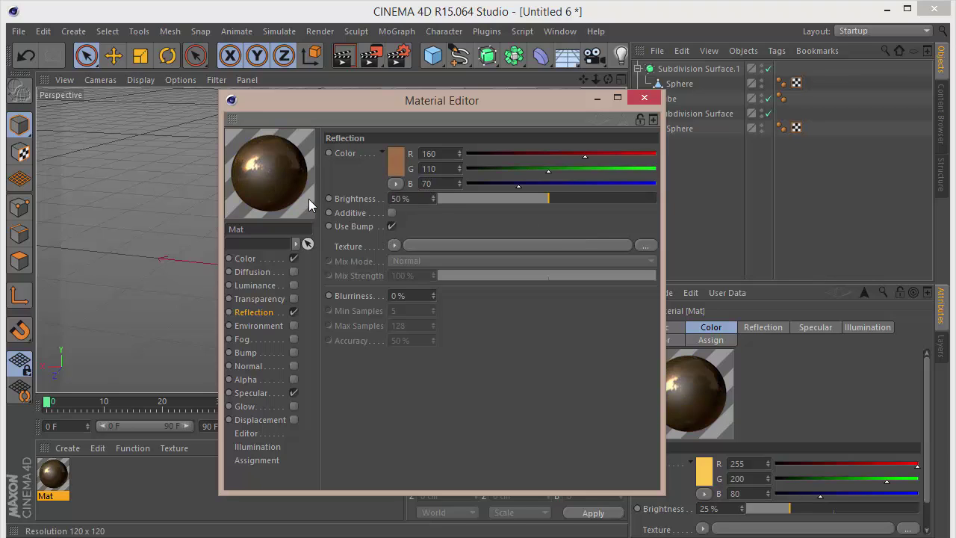
# Step: Make the reflection additive and set its blurriness to 10 %
pyautogui.click(391, 212)
pyautogui.press('Tab')
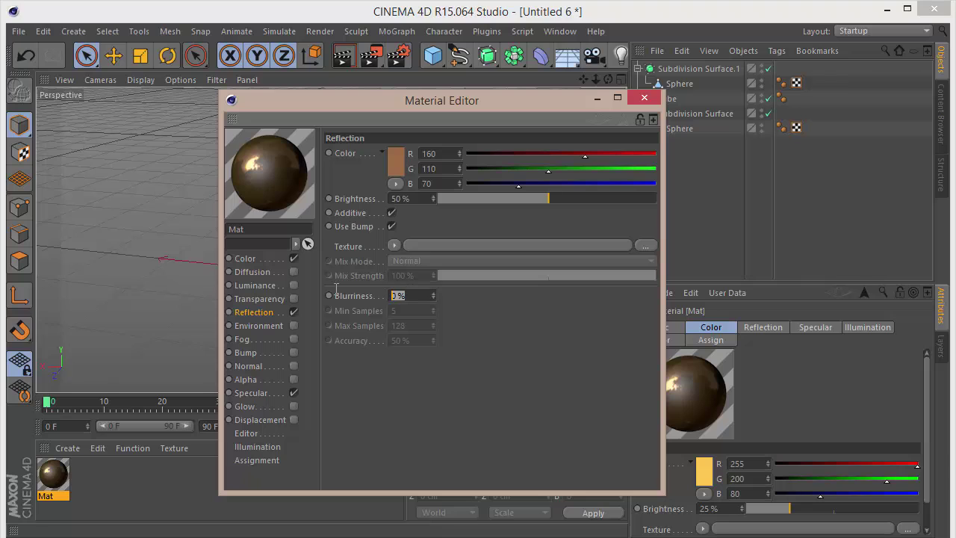
pyautogui.write('10')
pyautogui.press('Return')
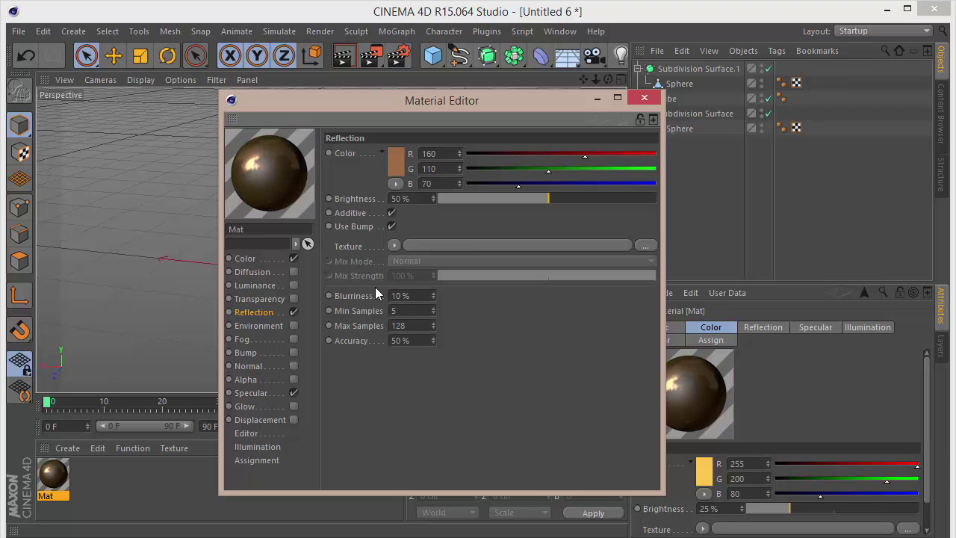
# Step: Load a Fresnel shader as the reflection texture and open the shader's properties
pyautogui.click(401, 244)
pyautogui.click(407, 356)
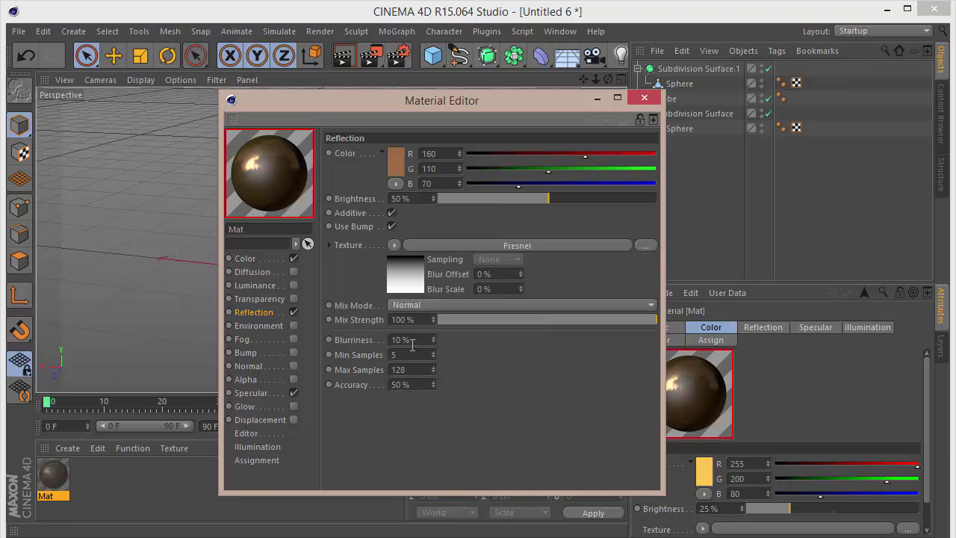
pyautogui.click(407, 284)
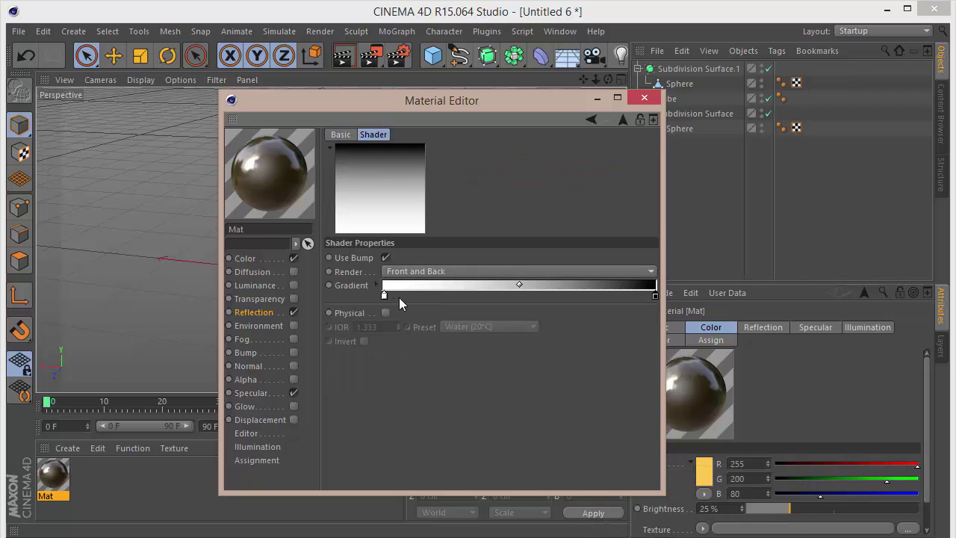
# Step: Recolor the white knot of the Fresnel gradient to a cream tone with G 230 and B 195
pyautogui.doubleClick(384, 295)
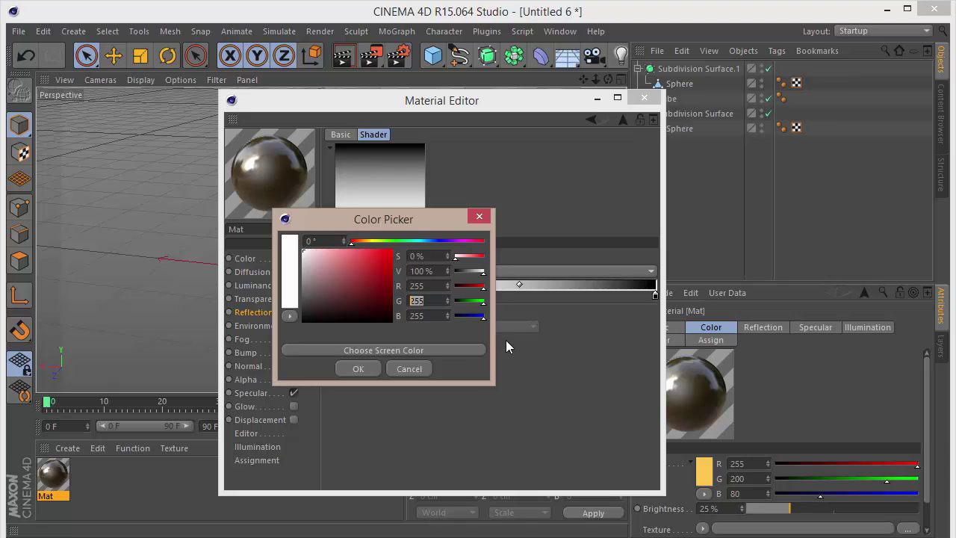
pyautogui.write('230')
pyautogui.press('Tab')
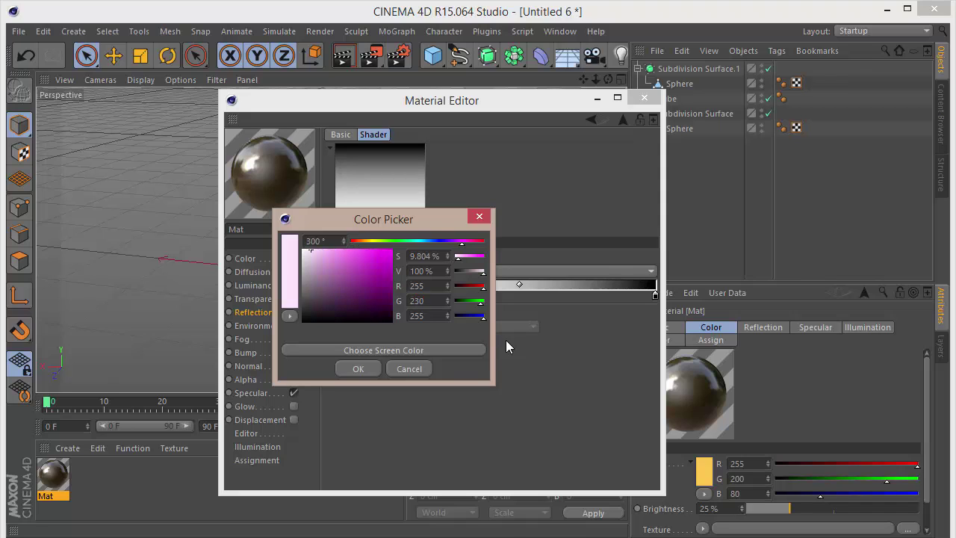
pyautogui.write('195')
pyautogui.press('Return')
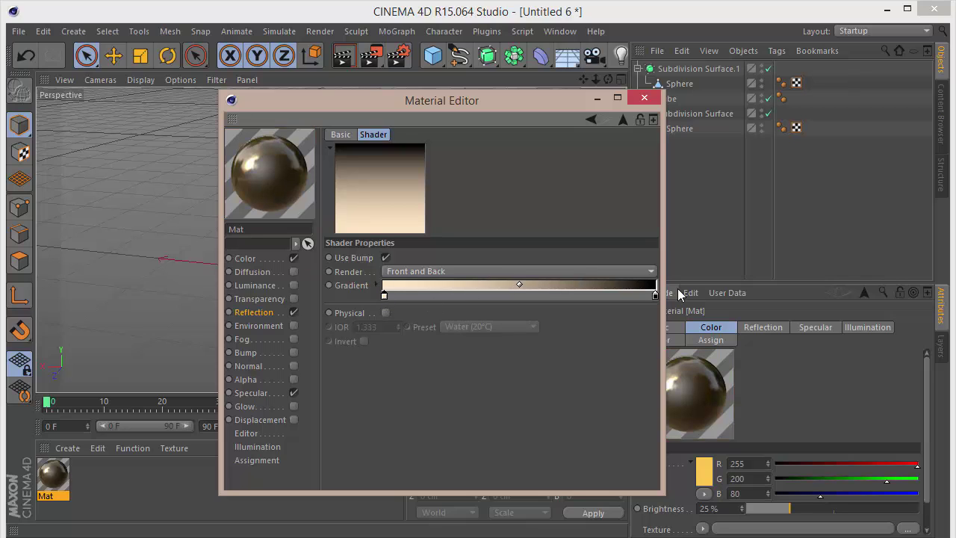
# Step: Recolor the black knot of the Fresnel gradient to brown with R 112, G 66, B 20
pyautogui.doubleClick(655, 295)
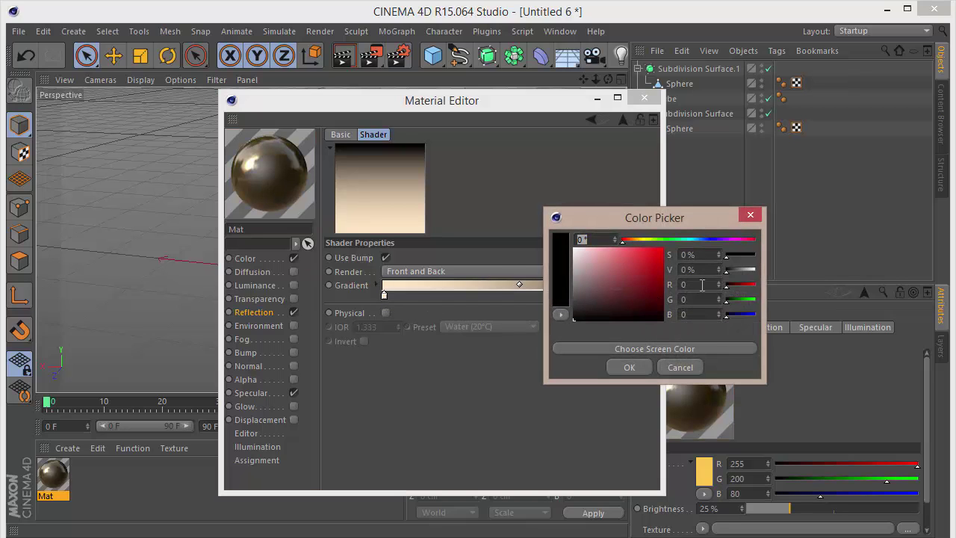
pyautogui.moveTo(702, 285); pyautogui.dragTo(658, 284)
pyautogui.write('112')
pyautogui.press('Tab')
pyautogui.press('Tab')
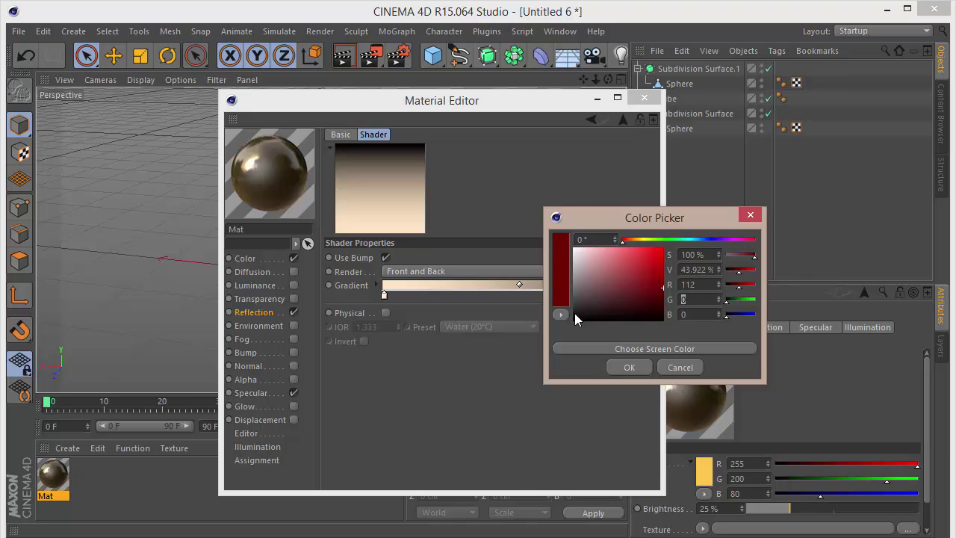
pyautogui.write('66')
pyautogui.press('Tab')
pyautogui.write('20')
pyautogui.press('Return')
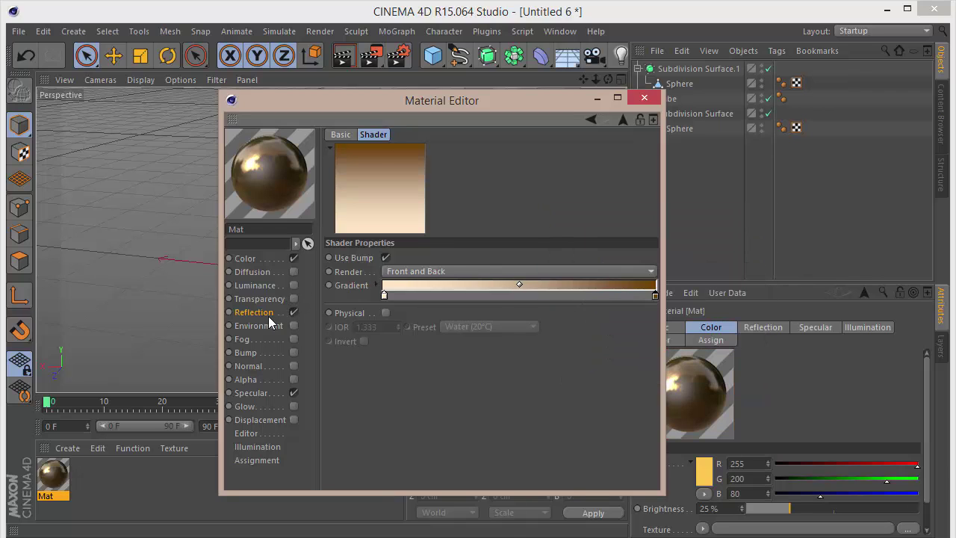
# Step: Return to the reflection settings and set the Fresnel texture's mix strength to 70 %
pyautogui.click(267, 314)
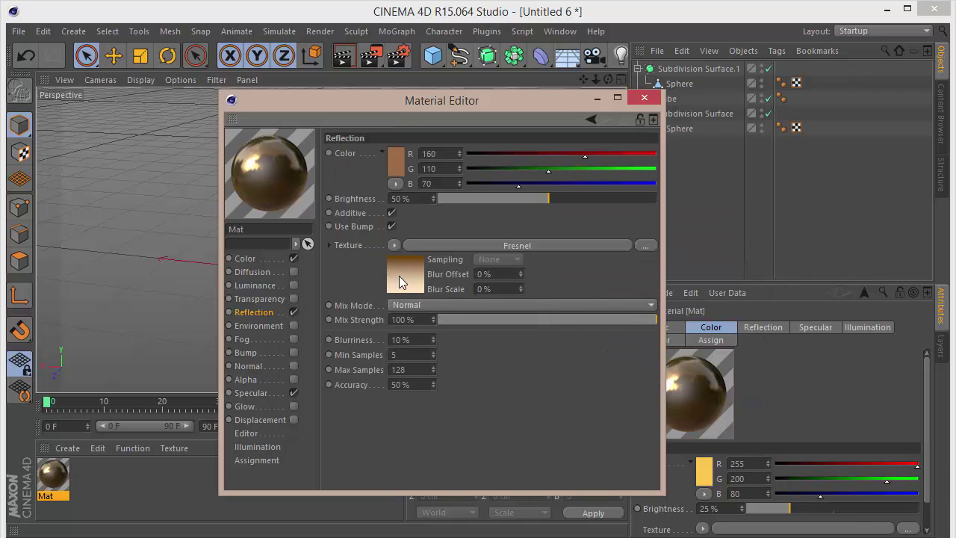
pyautogui.doubleClick(415, 317)
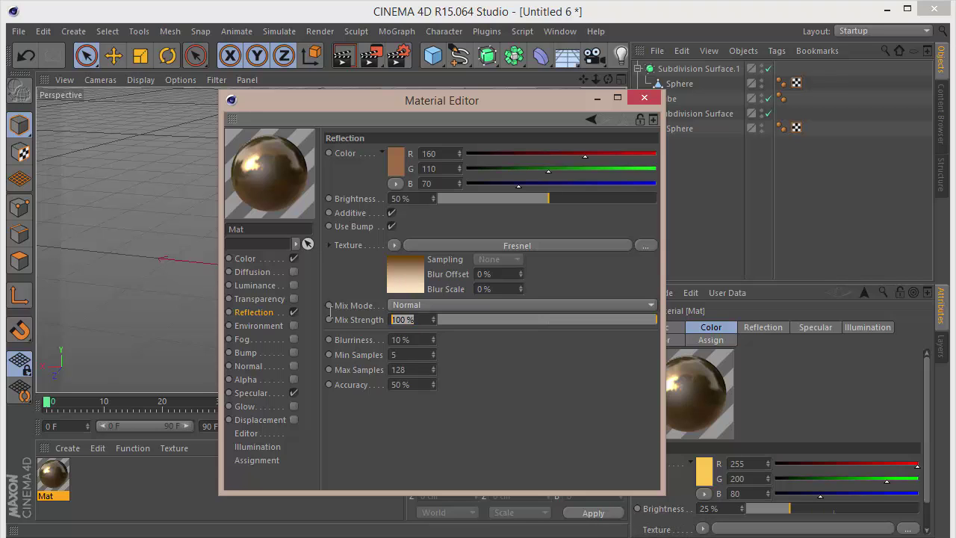
pyautogui.write('70')
pyautogui.press('Return')
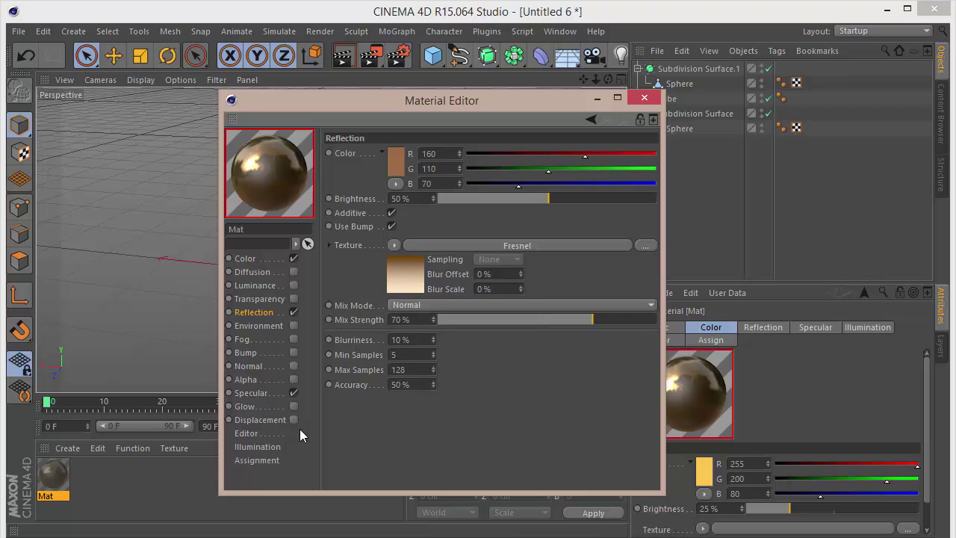
# Step: Set the height of the material's specular highlight to 170 %
pyautogui.click(254, 393)
pyautogui.doubleClick(421, 378)
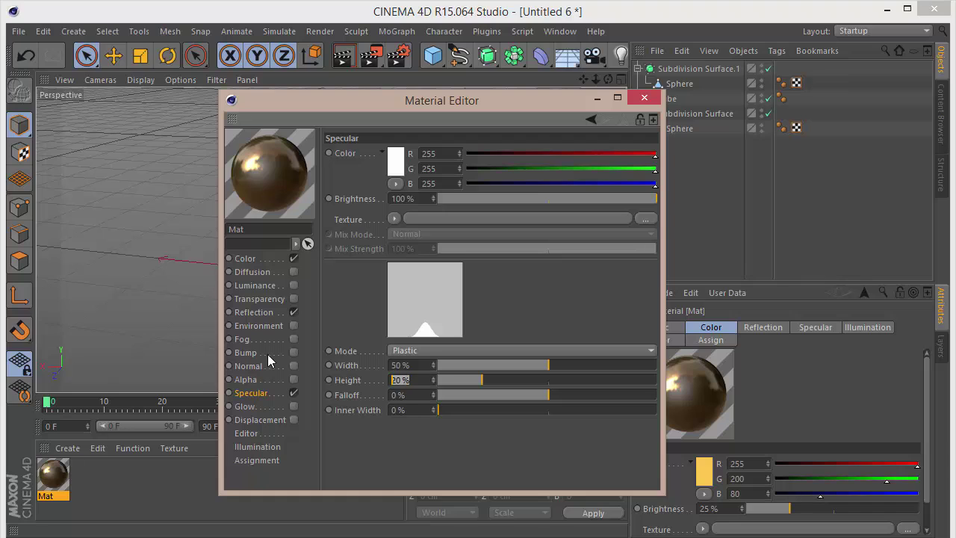
pyautogui.write('170')
pyautogui.press('Return')
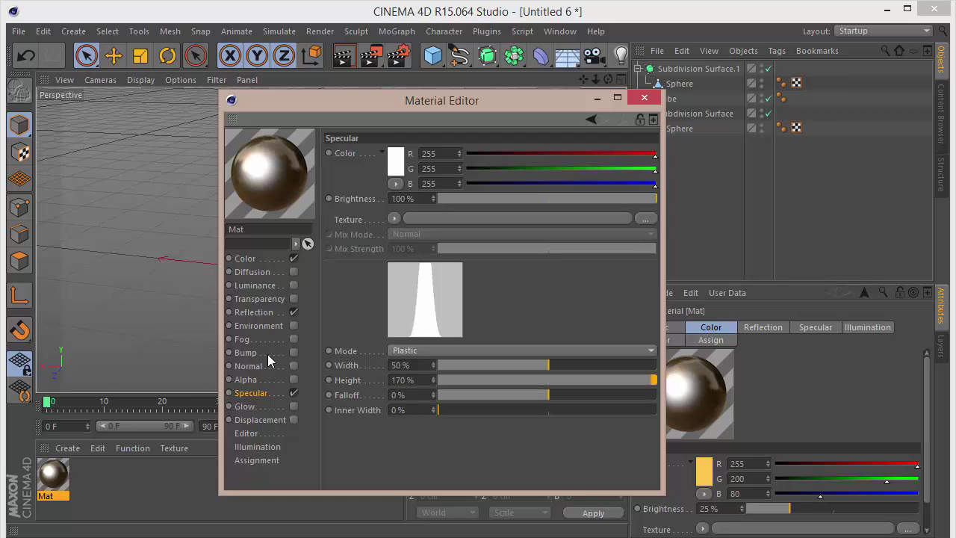
# Step: Try the Metal specular mode and switch the mode back to Plastic
pyautogui.click(465, 349)
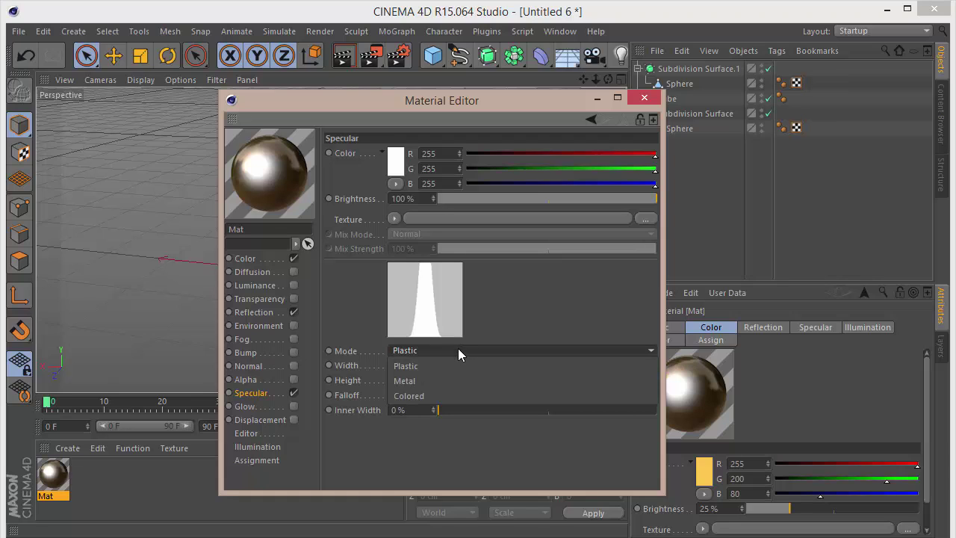
pyautogui.click(450, 379)
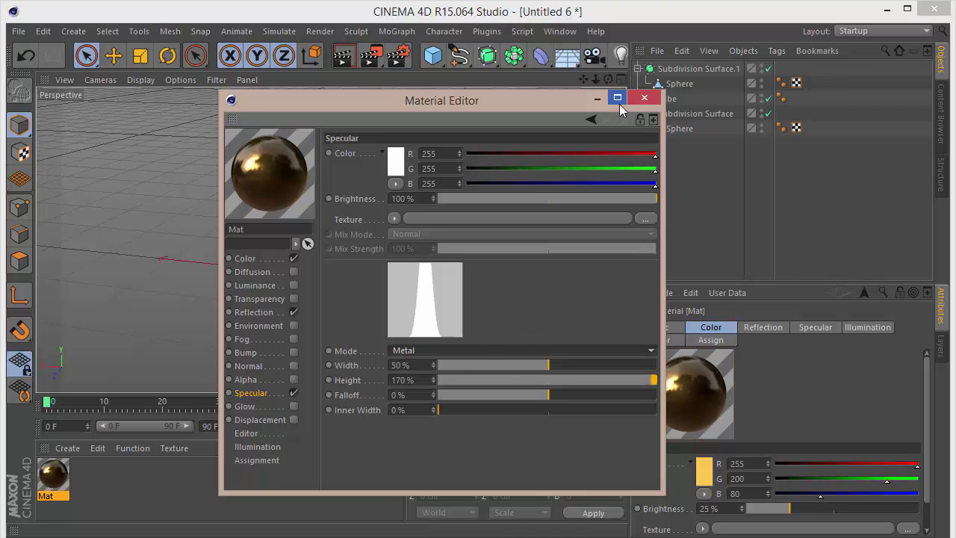
pyautogui.click(456, 349)
pyautogui.click(446, 366)
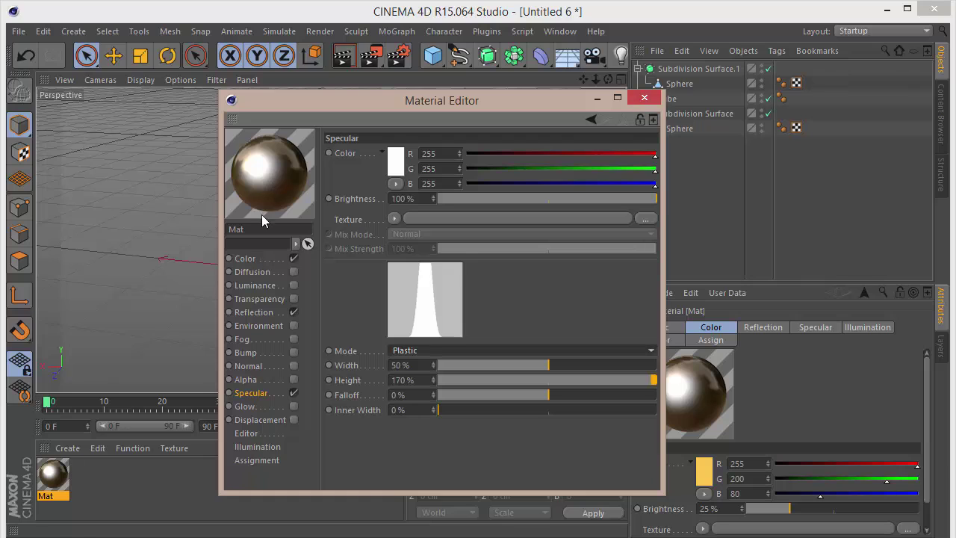
# Step: Try torus and knot shapes for the material preview and settle on the double torus of interlocked rings
pyautogui.rightClick(273, 186)
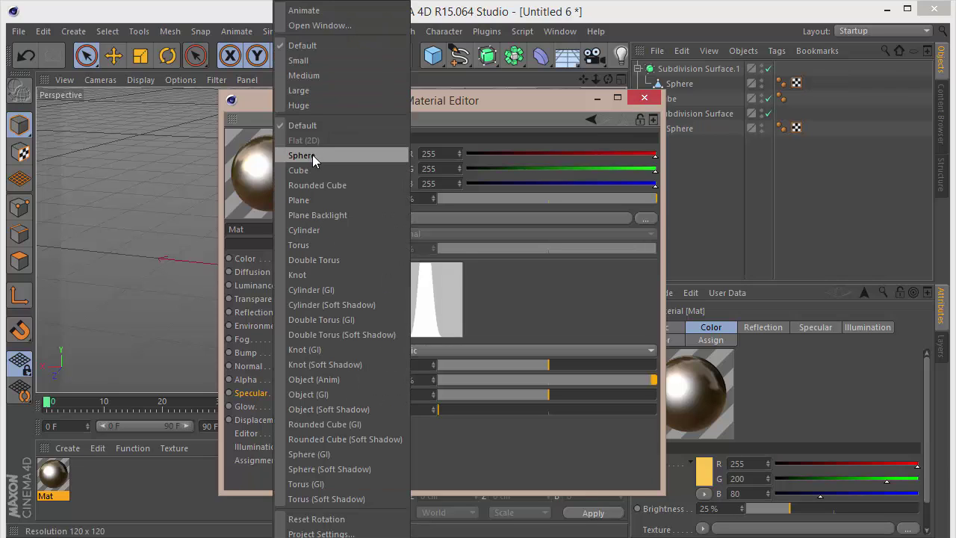
pyautogui.click(326, 243)
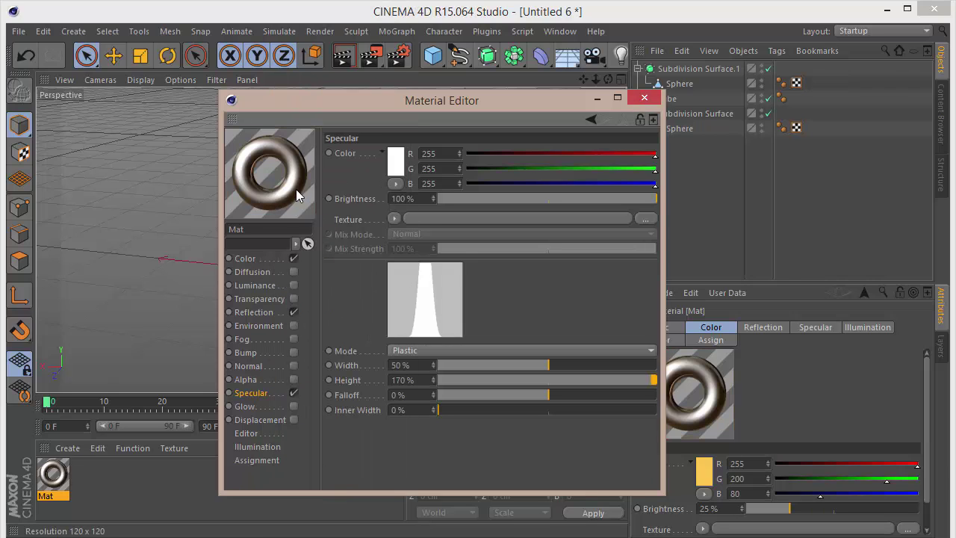
pyautogui.rightClick(278, 171)
pyautogui.click(326, 275)
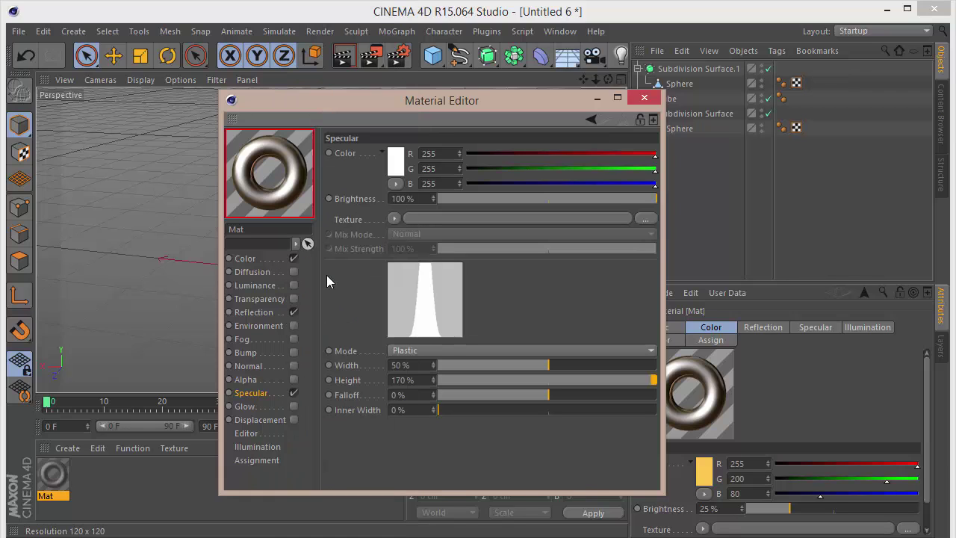
pyautogui.rightClick(257, 175)
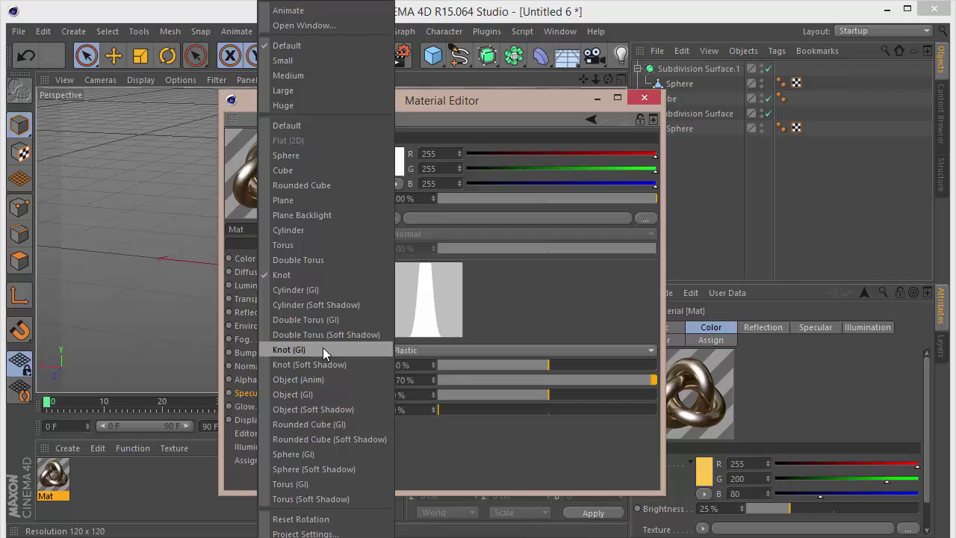
pyautogui.click(322, 348)
pyautogui.rightClick(270, 180)
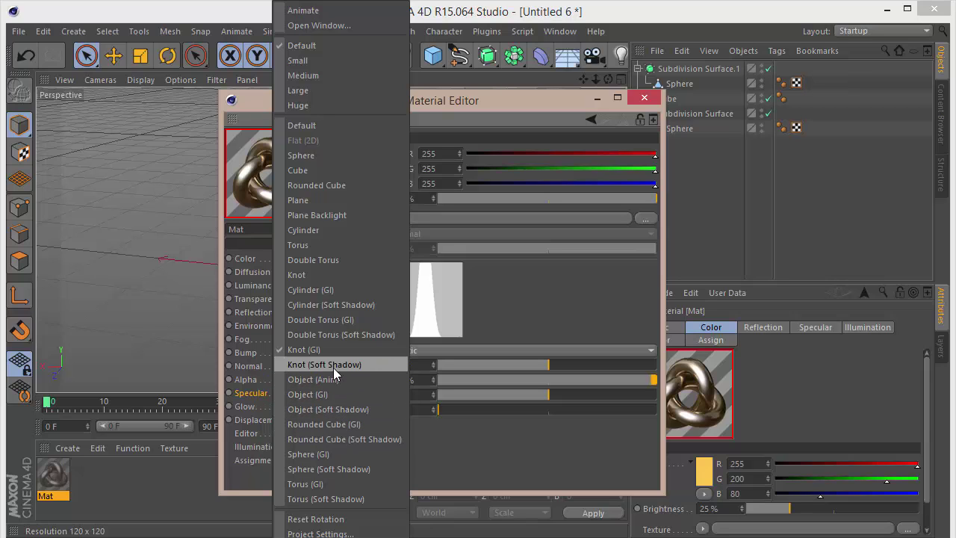
pyautogui.click(329, 483)
pyautogui.rightClick(277, 163)
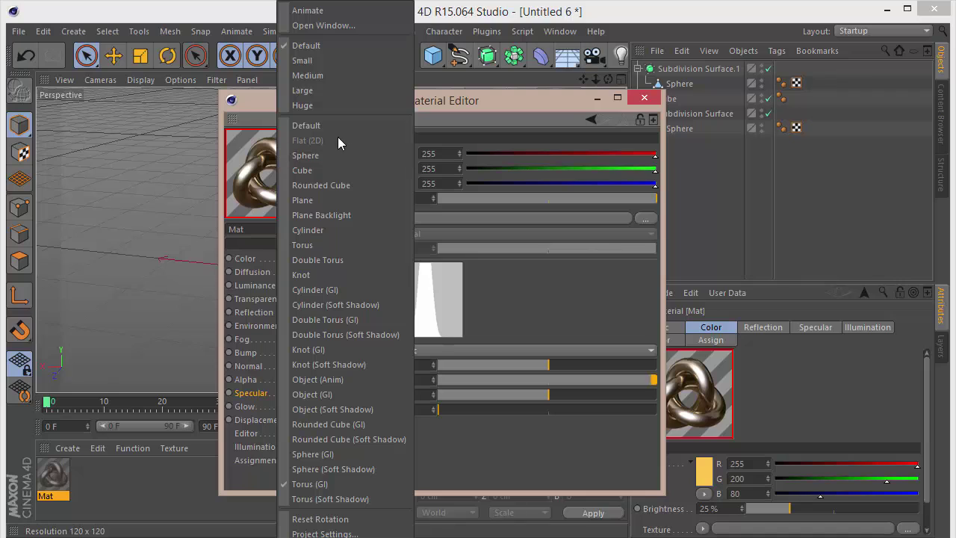
pyautogui.click(331, 244)
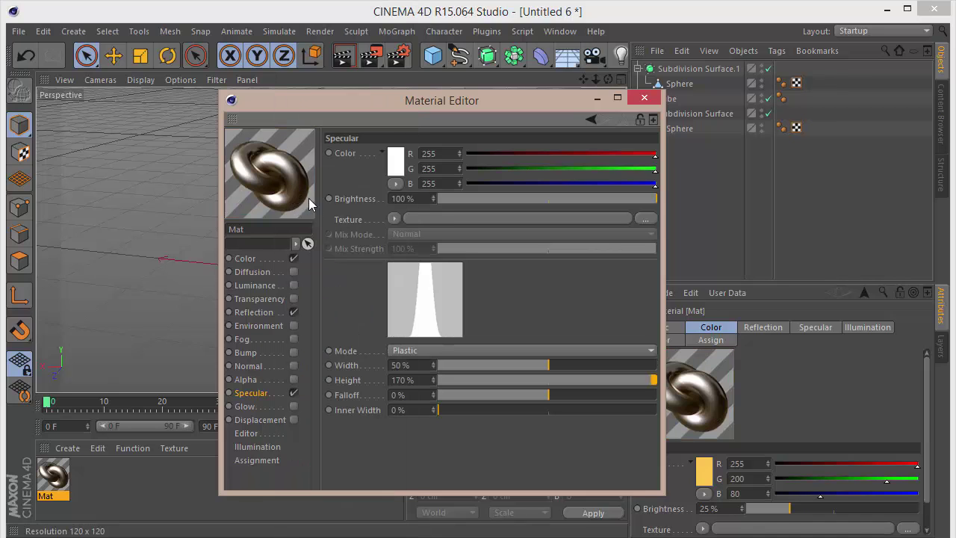
# Step: Try the Colored specular mode, settle on Metal, and close the material editor
pyautogui.click(417, 352)
pyautogui.click(422, 395)
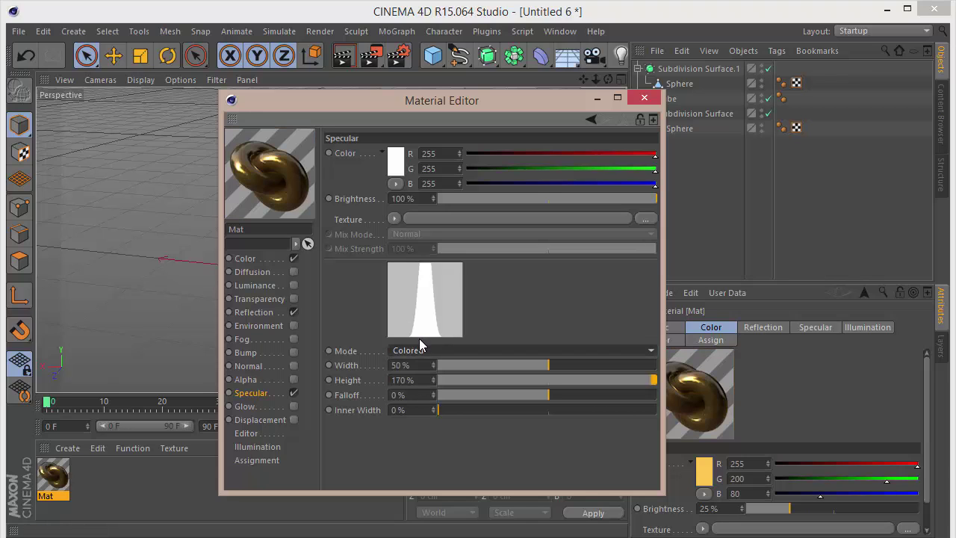
pyautogui.click(419, 348)
pyautogui.click(423, 379)
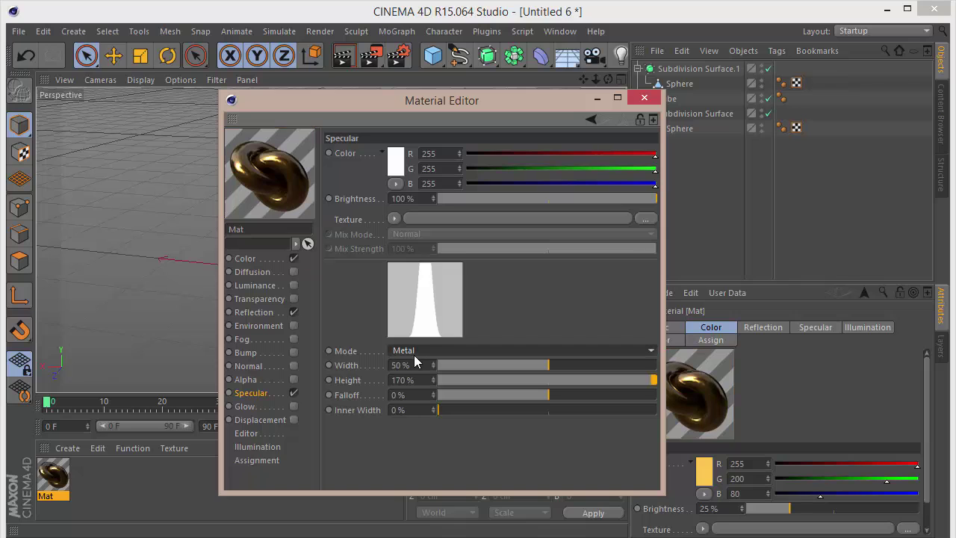
pyautogui.click(644, 97)
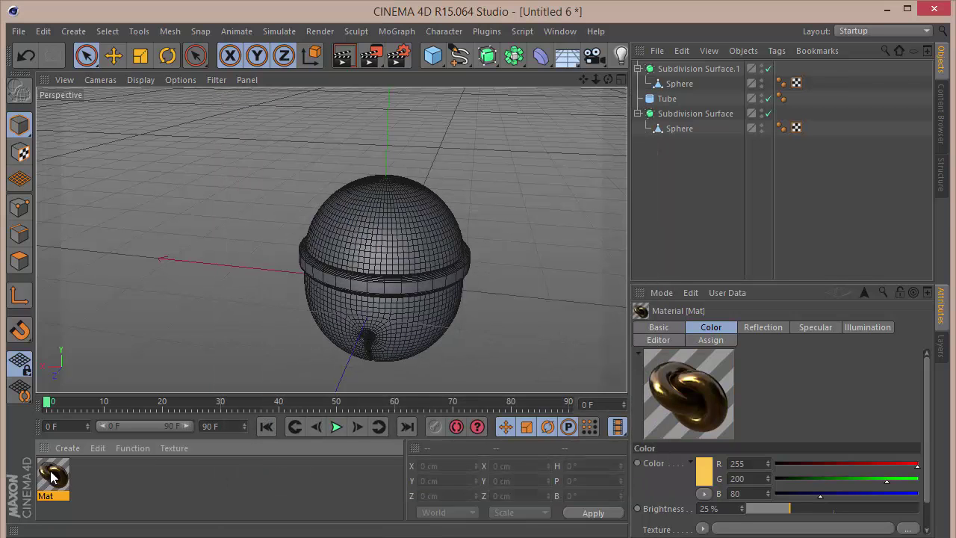
# Step: Apply the gold material to the upper dome's Subdivision Surface and copy its texture tag to the tube and the lower Subdivision Surface
pyautogui.moveTo(853, 46); pyautogui.dragTo(782, 68)
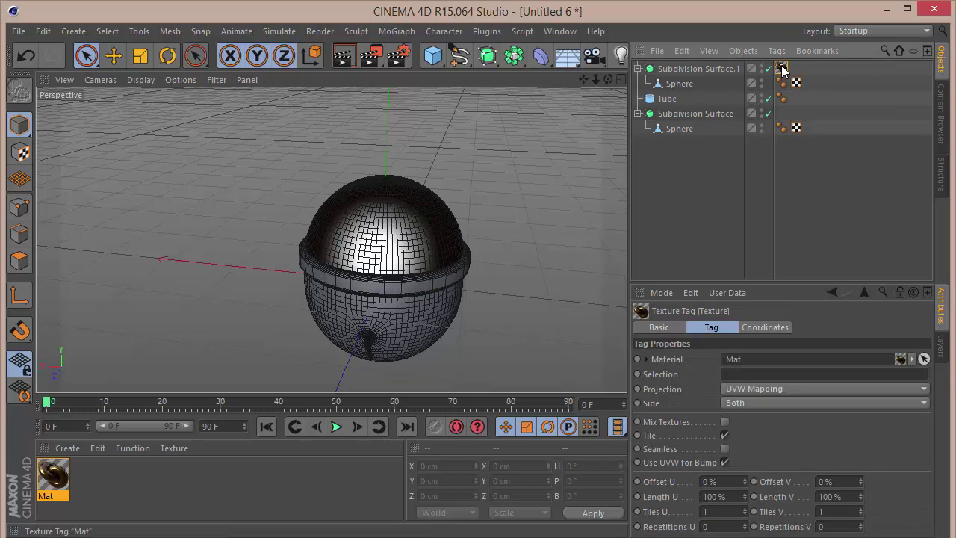
pyautogui.keyDown('ctrl'); pyautogui.moveTo(790, 118); pyautogui.dragTo(781, 112); pyautogui.keyUp('ctrl')
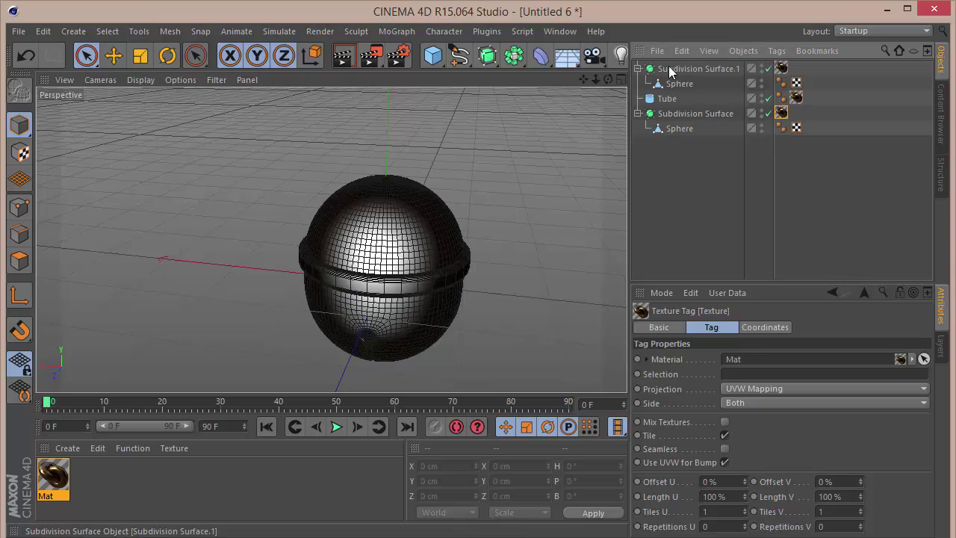
# Step: Add a floor object and group both Subdivision Surfaces and the tube into a single null
pyautogui.click(637, 68)
pyautogui.click(638, 98)
pyautogui.click(866, 127)
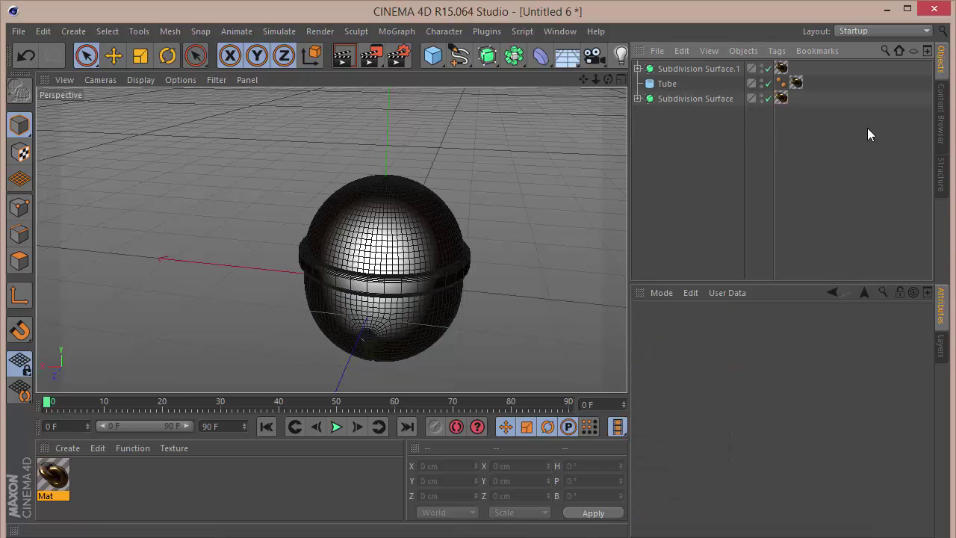
pyautogui.click(568, 57)
pyautogui.click(666, 83)
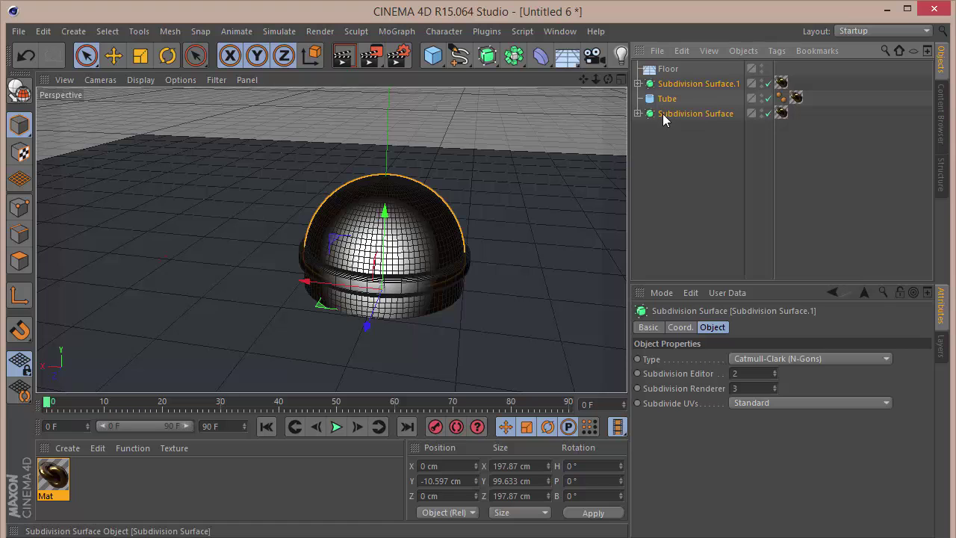
pyautogui.keyDown('shift'); pyautogui.click(664, 113); pyautogui.keyUp('shift')
pyautogui.hotkey('alt', 'g')
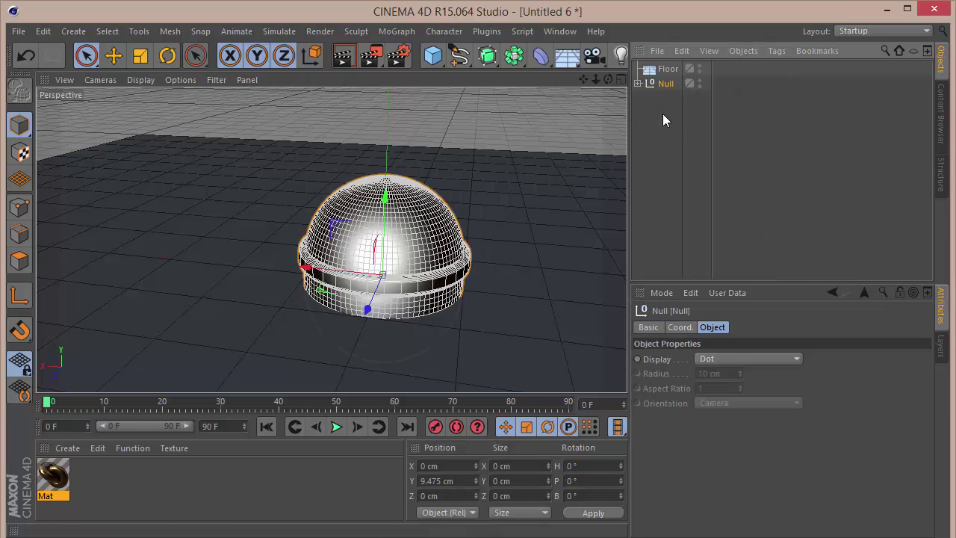
# Step: Raise the bell group to a Y position of about 93 cm and rotate its pitch to about 66°
pyautogui.moveTo(386, 207); pyautogui.dragTo(381, 142)
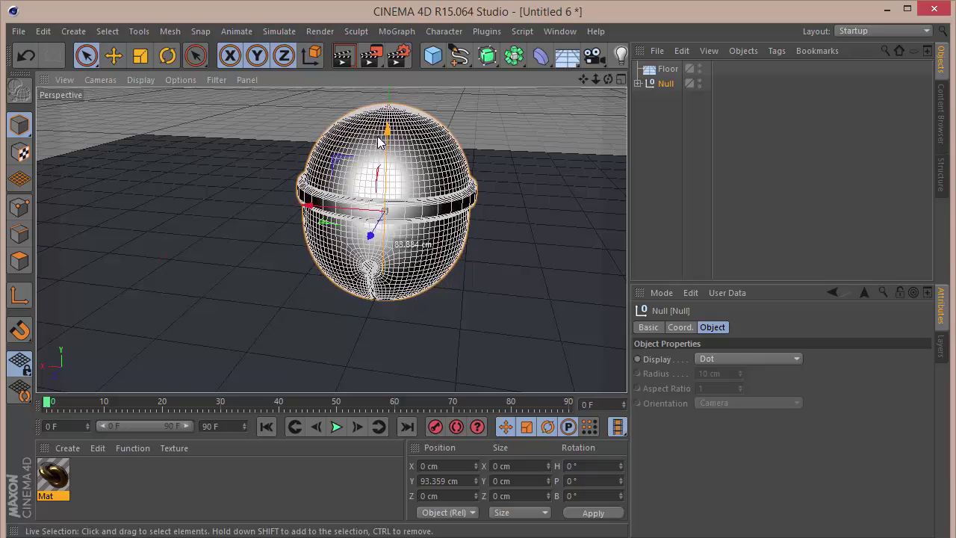
pyautogui.press('r')
pyautogui.moveTo(383, 232); pyautogui.dragTo(416, 91)
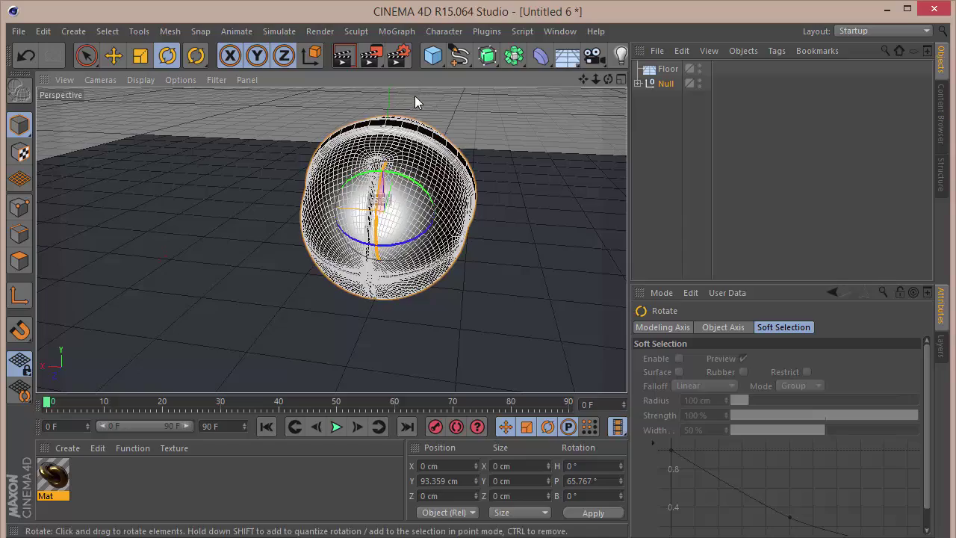
pyautogui.moveTo(608, 80); pyautogui.dragTo(432, 23)
pyautogui.press('space')
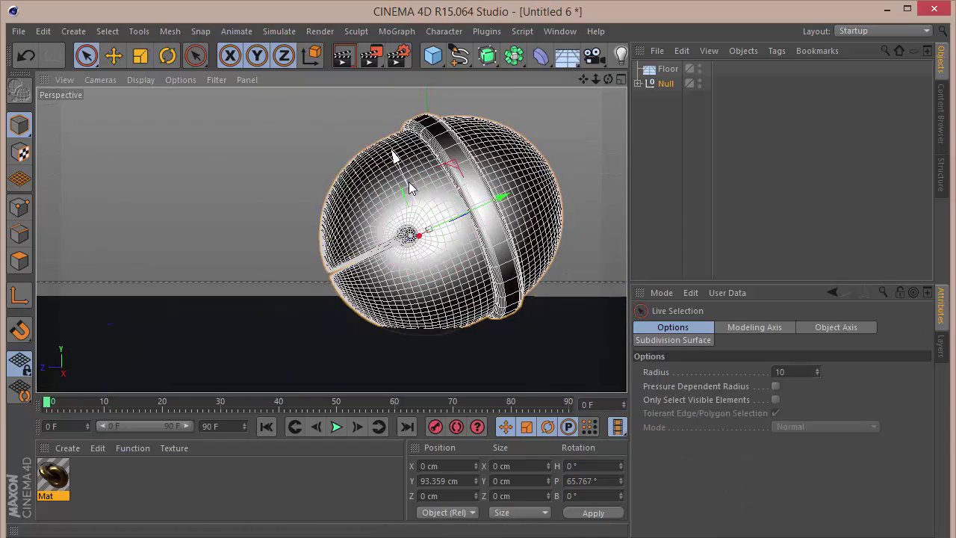
# Step: Fine-tune the bell group's resting pose to about Y 99.5 cm, Z 3.3 cm and a pitch of about 81°
pyautogui.moveTo(408, 187); pyautogui.dragTo(409, 177)
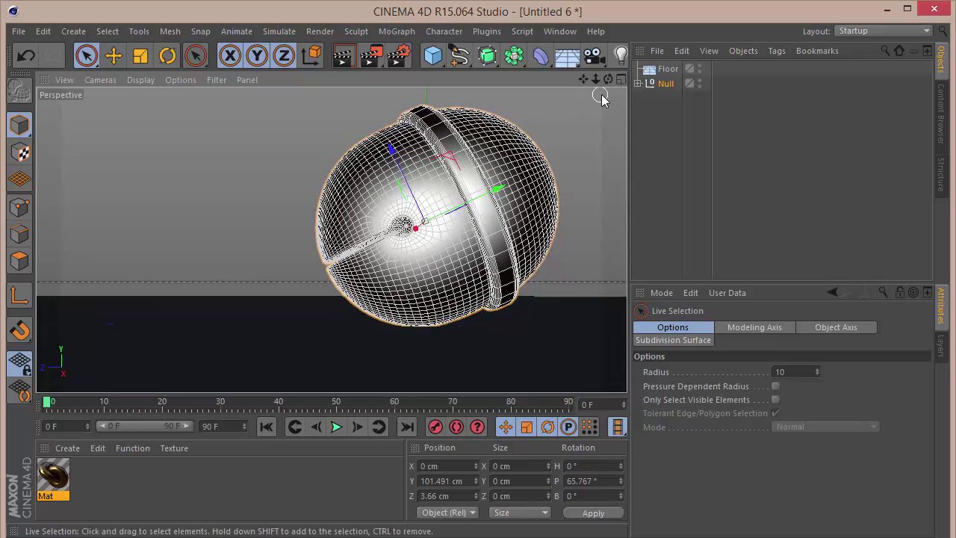
pyautogui.moveTo(608, 79)
pyautogui.mouseDown()
pyautogui.moveTo(594, 84)
pyautogui.moveTo(610, 79)
pyautogui.mouseUp()
pyautogui.press('r')
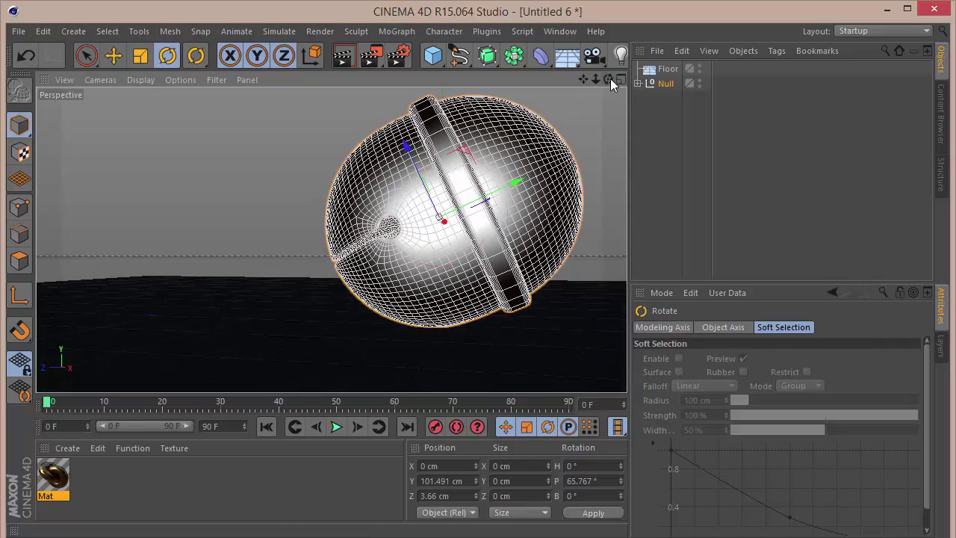
pyautogui.moveTo(484, 174); pyautogui.dragTo(437, 186)
pyautogui.press('space')
pyautogui.moveTo(608, 79)
pyautogui.mouseDown()
pyautogui.moveTo(589, 94)
pyautogui.moveTo(587, 81)
pyautogui.moveTo(605, 80)
pyautogui.moveTo(593, 79)
pyautogui.mouseUp()
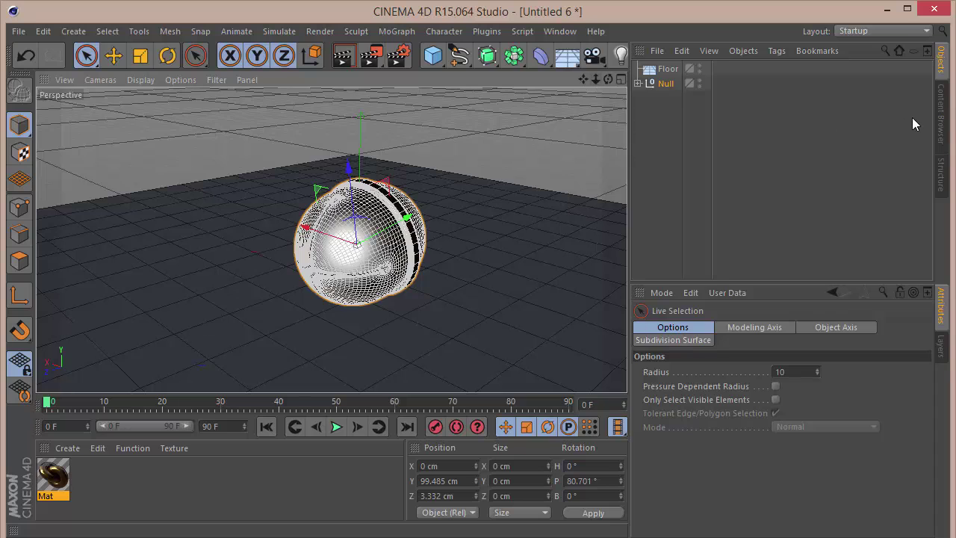
# Step: Add the Overhead Softbox light preset from the content library to the scene
pyautogui.click(941, 115)
pyautogui.click(899, 51)
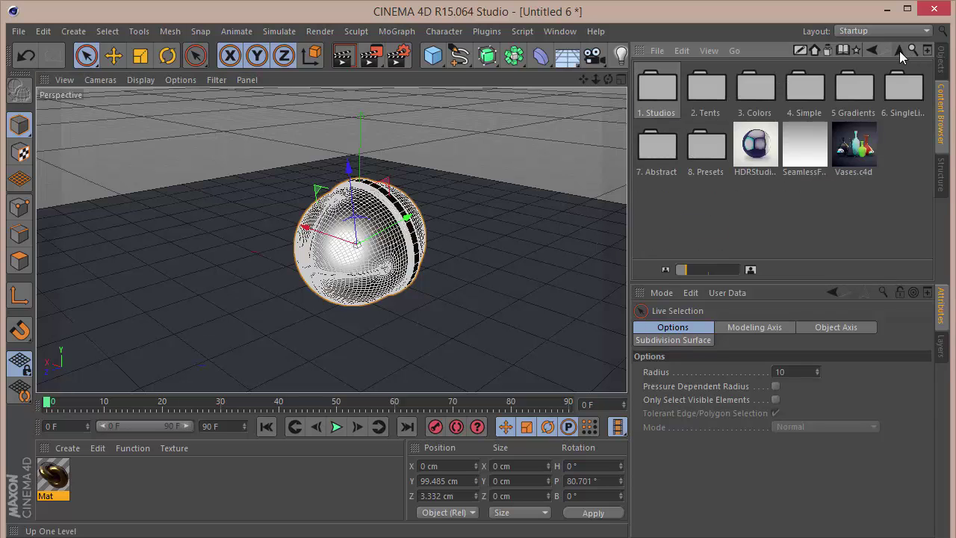
pyautogui.click(899, 51)
pyautogui.doubleClick(903, 86)
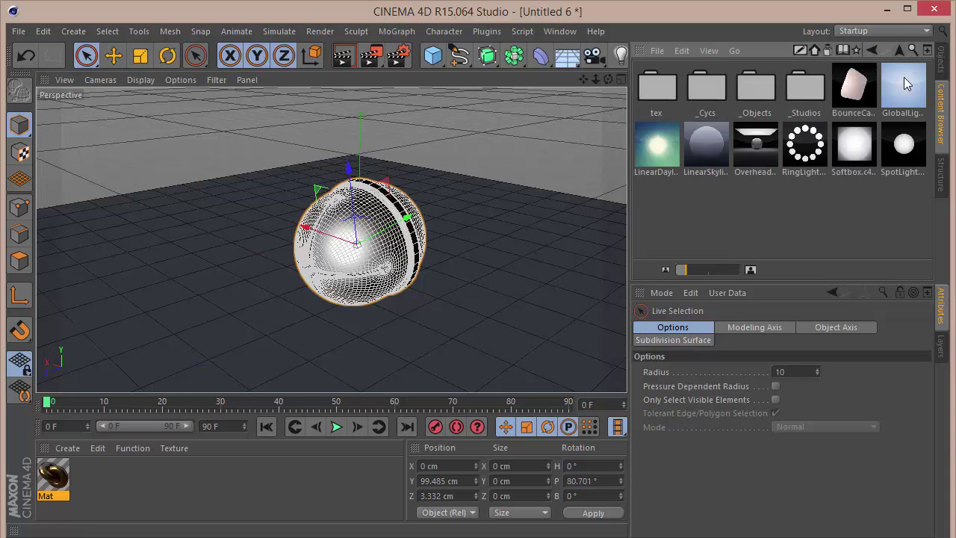
pyautogui.doubleClick(751, 141)
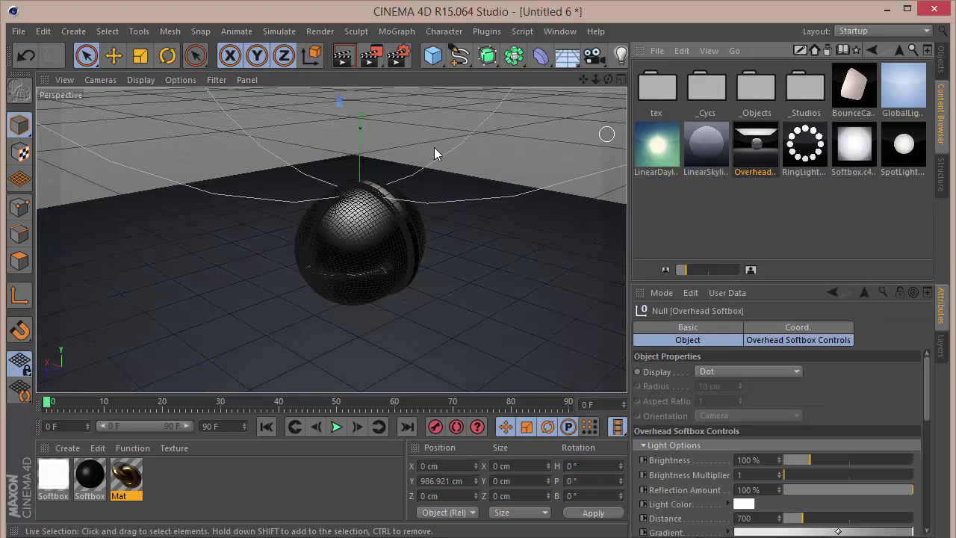
# Step: Lower the Overhead Softbox to a Y position of about 738 cm and tilt its pitch to about 19°
pyautogui.moveTo(595, 80); pyautogui.dragTo(589, 167)
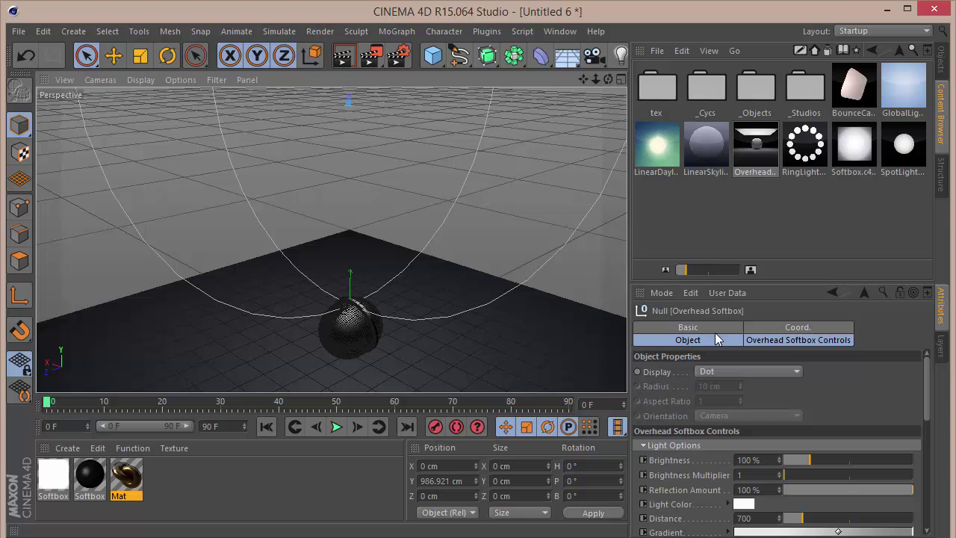
pyautogui.keyDown('shift'); pyautogui.click(688, 327); pyautogui.keyUp('shift')
pyautogui.click(762, 329)
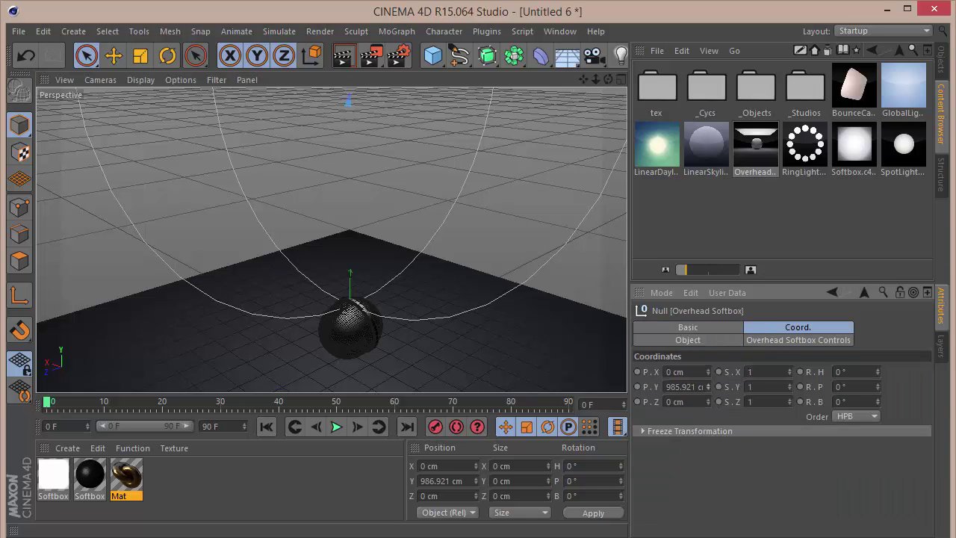
pyautogui.moveTo(708, 387); pyautogui.dragTo(708, 535)
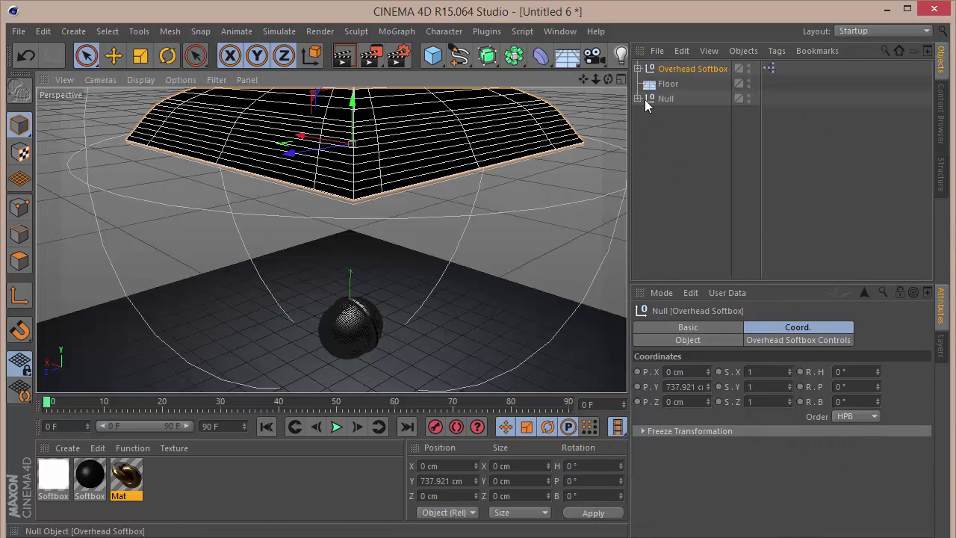
pyautogui.press('r')
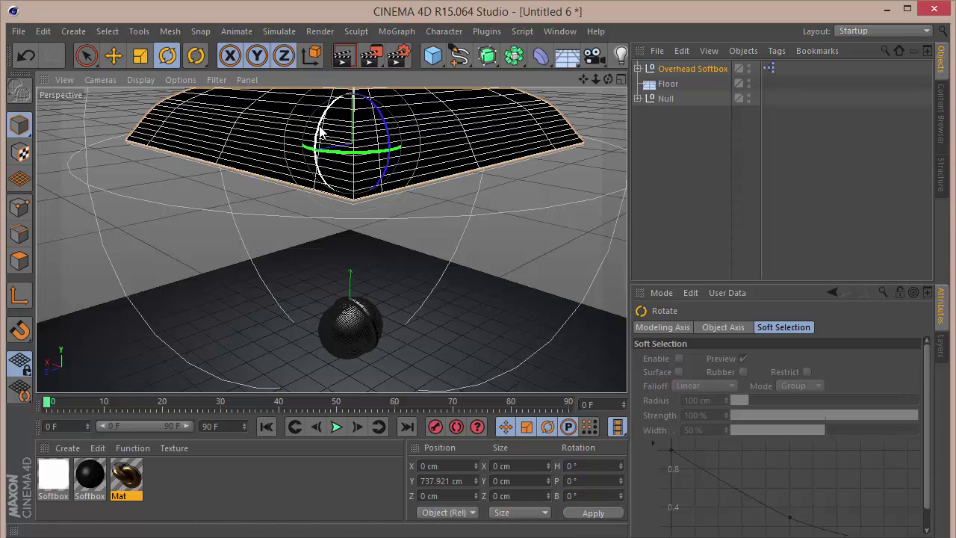
pyautogui.moveTo(321, 131); pyautogui.dragTo(342, 162)
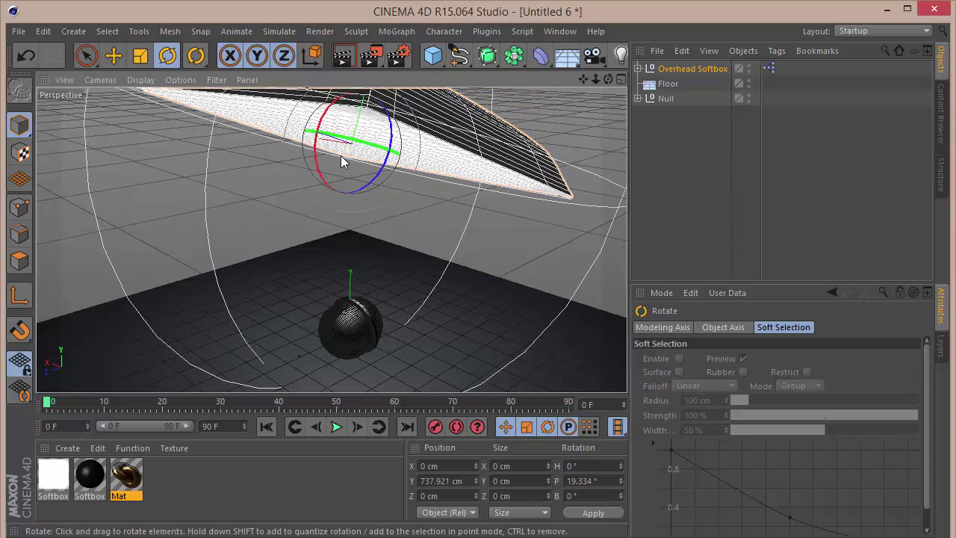
# Step: Set the Overhead Softbox's width to 1550 and its height to 250 in its size options
pyautogui.click(687, 70)
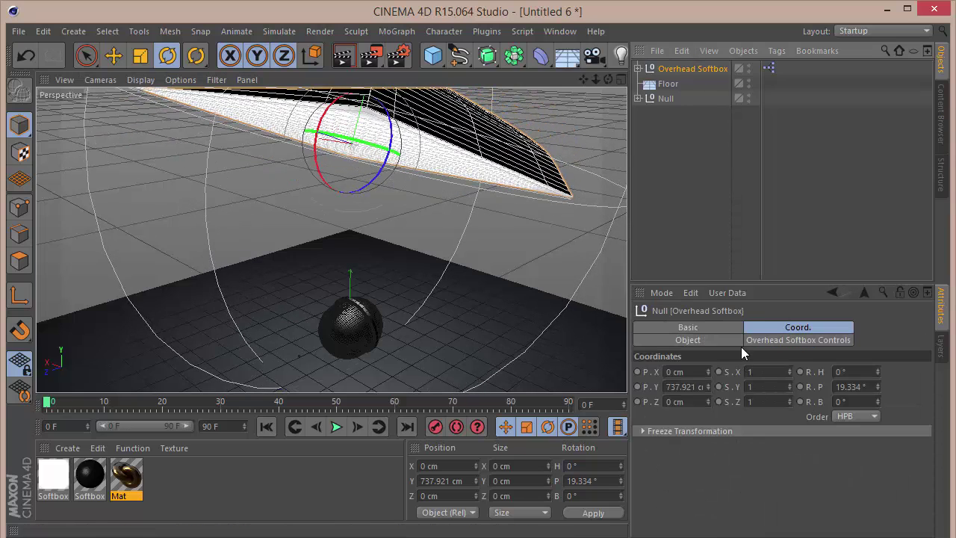
pyautogui.click(791, 340)
pyautogui.moveTo(926, 389); pyautogui.dragTo(926, 429)
pyautogui.moveTo(611, 80); pyautogui.dragTo(607, 67)
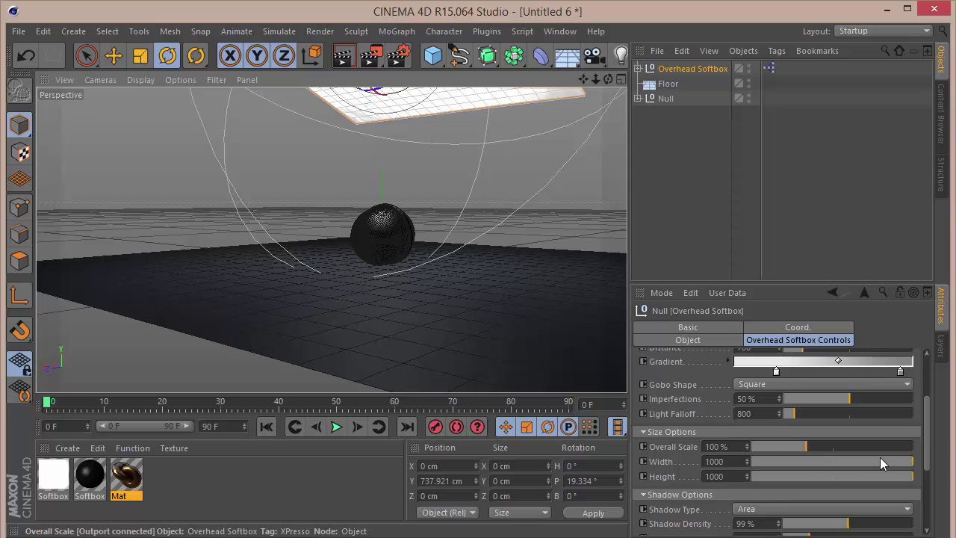
pyautogui.moveTo(879, 460); pyautogui.dragTo(804, 488)
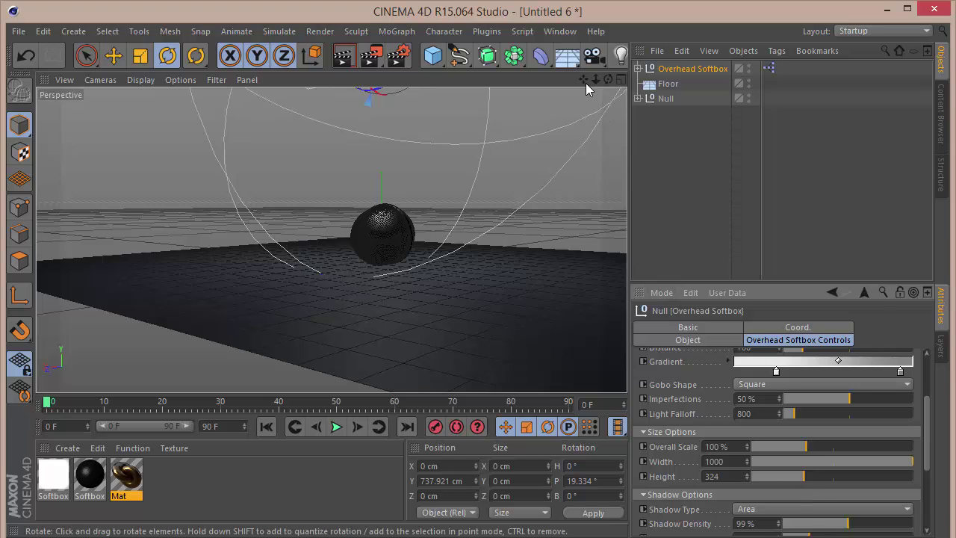
pyautogui.moveTo(585, 82); pyautogui.dragTo(585, 199)
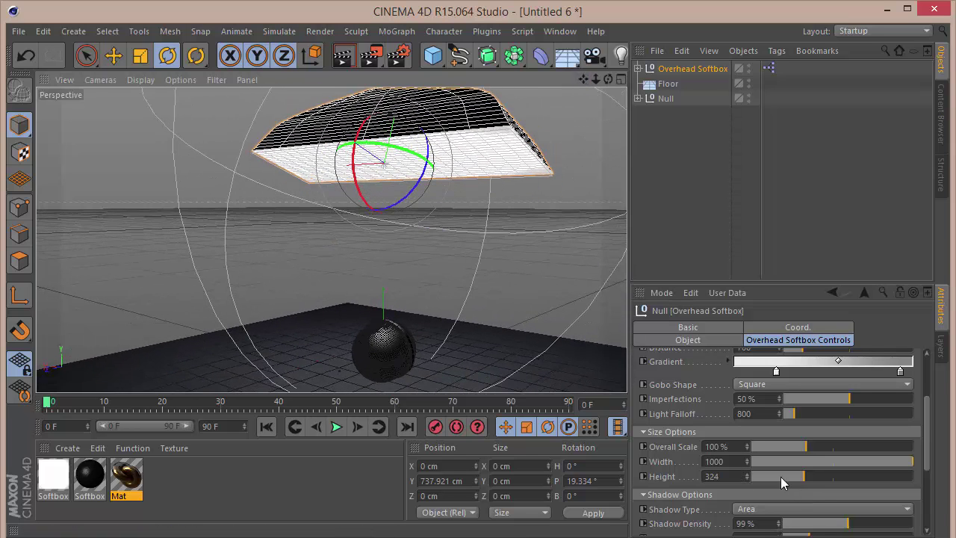
pyautogui.moveTo(741, 462); pyautogui.dragTo(587, 455)
pyautogui.write('1550')
pyautogui.press('Return')
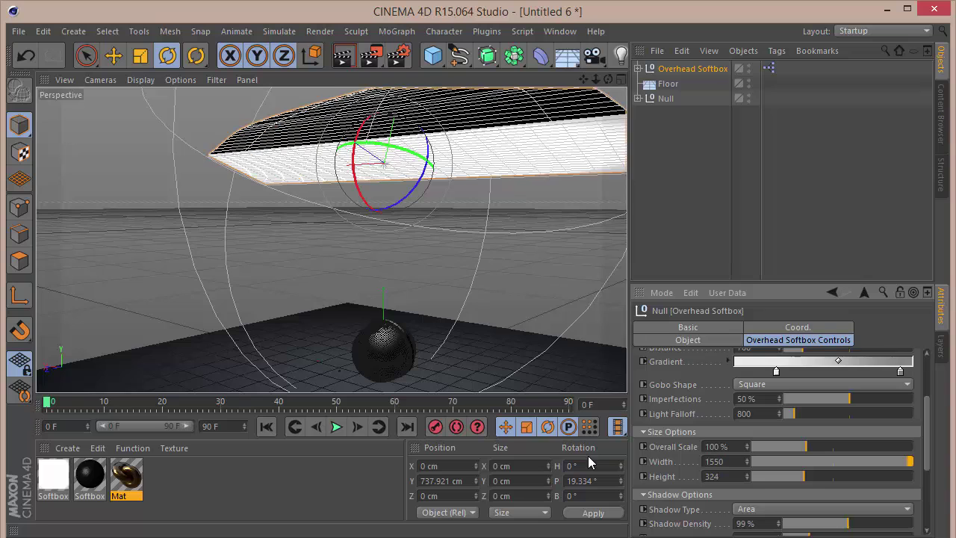
pyautogui.doubleClick(713, 476)
pyautogui.write('250')
pyautogui.press('Return')
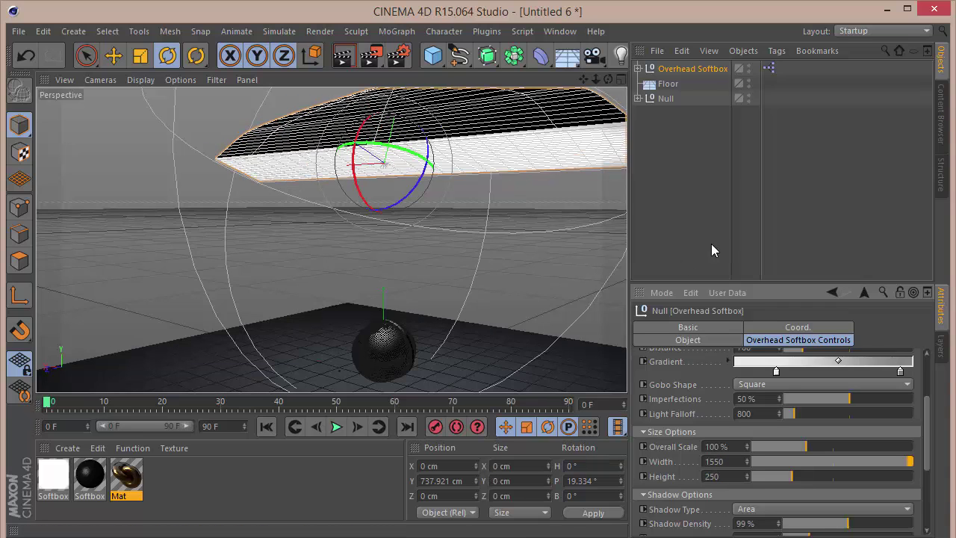
# Step: Add a Sky object and create a material with only Luminance enabled, using y_001.jpg as the luminance texture
pyautogui.click(567, 54)
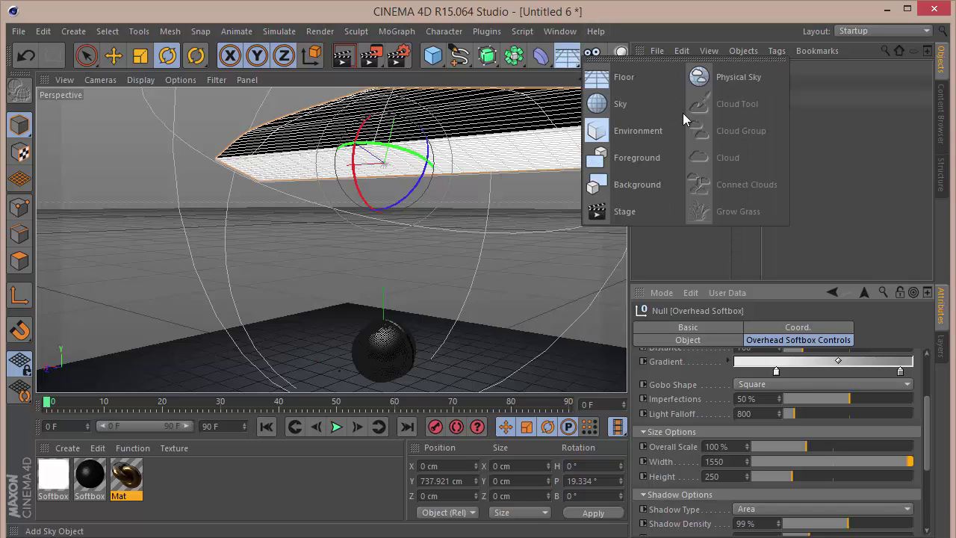
pyautogui.click(622, 103)
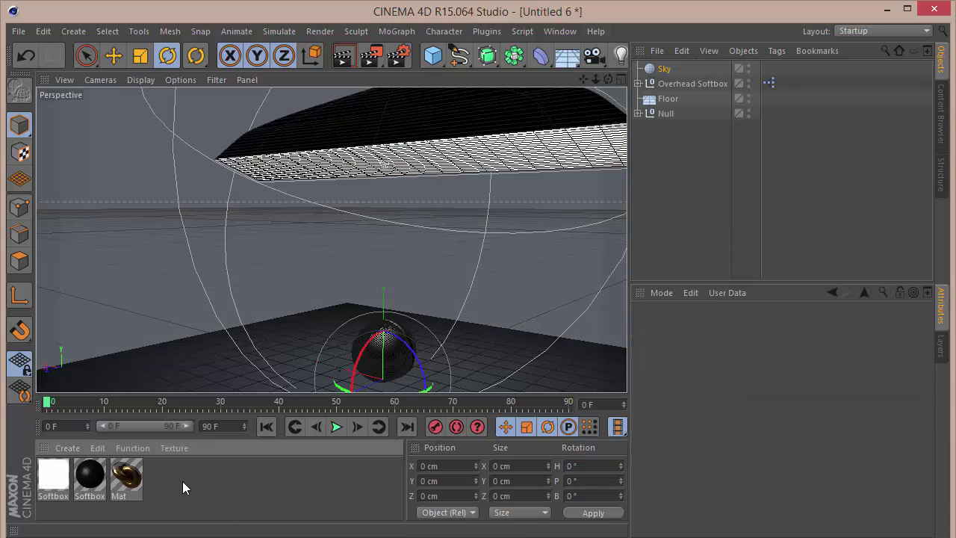
pyautogui.doubleClick(182, 481)
pyautogui.doubleClick(55, 473)
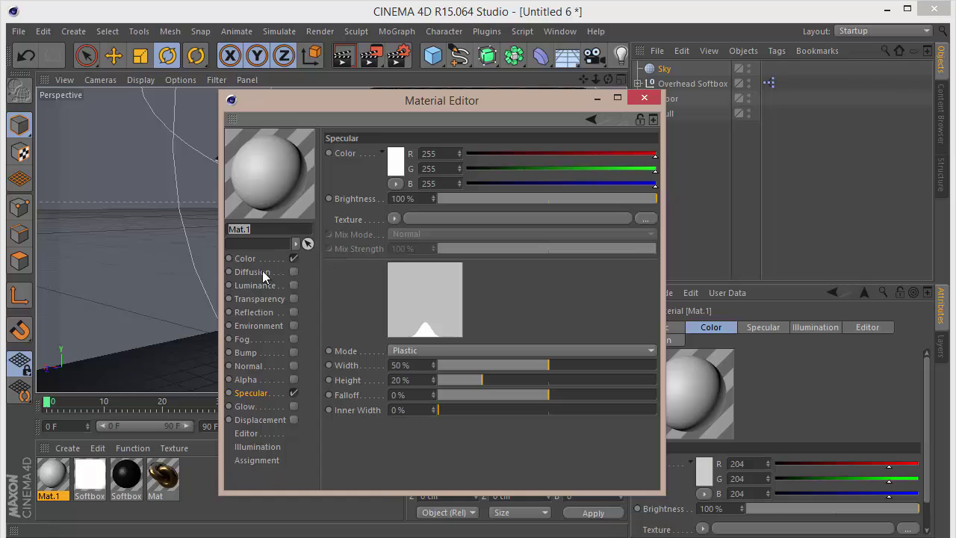
pyautogui.click(294, 258)
pyautogui.click(293, 285)
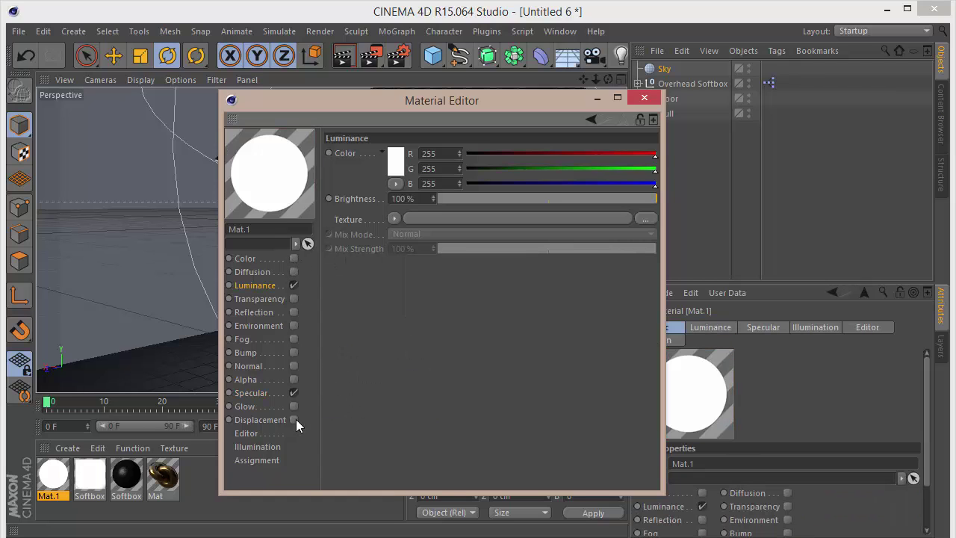
pyautogui.click(293, 393)
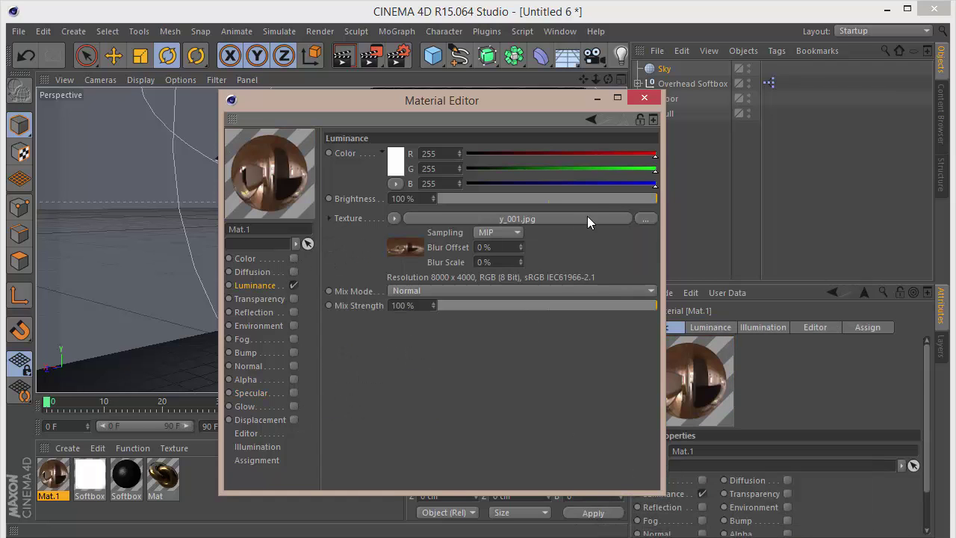
pyautogui.click(645, 97)
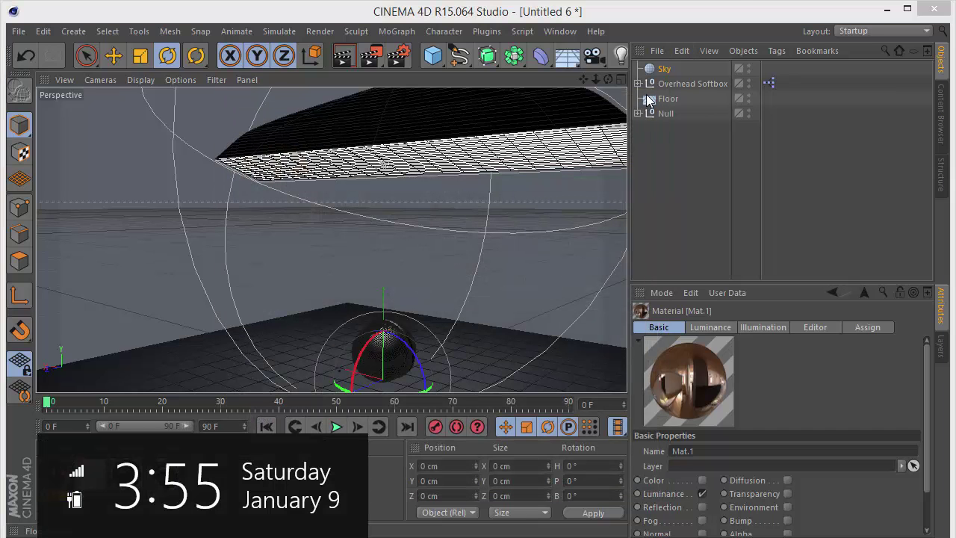
# Step: Apply the y_001.jpg material to the sky and give the sky a Compositing tag with Seen by Camera disabled
pyautogui.click(757, 179)
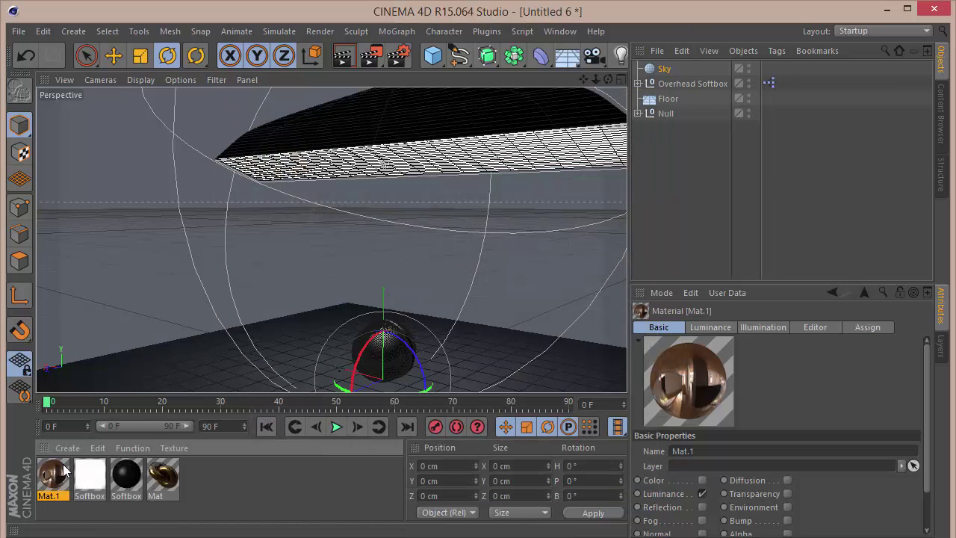
pyautogui.moveTo(62, 465); pyautogui.dragTo(657, 69)
pyautogui.rightClick(667, 68)
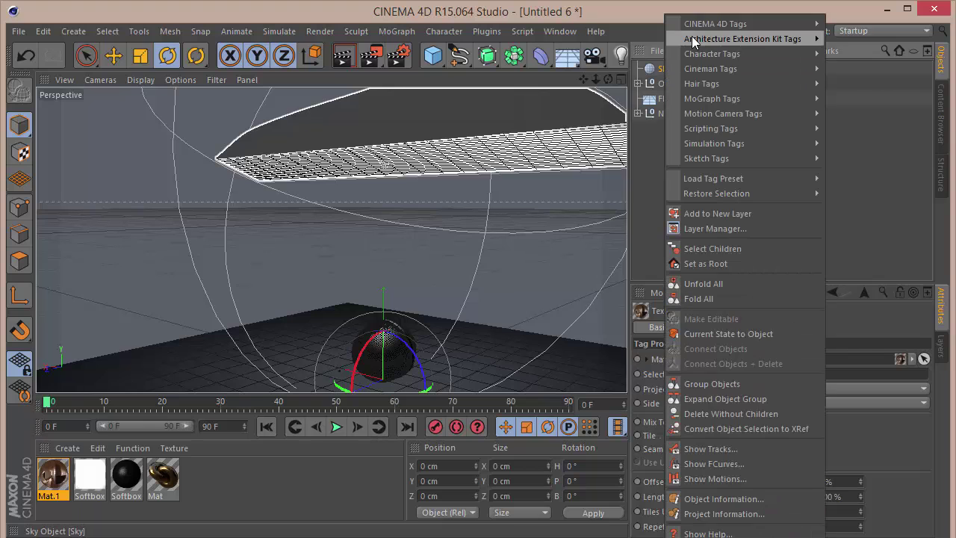
pyautogui.moveTo(698, 24)
pyautogui.click(862, 101)
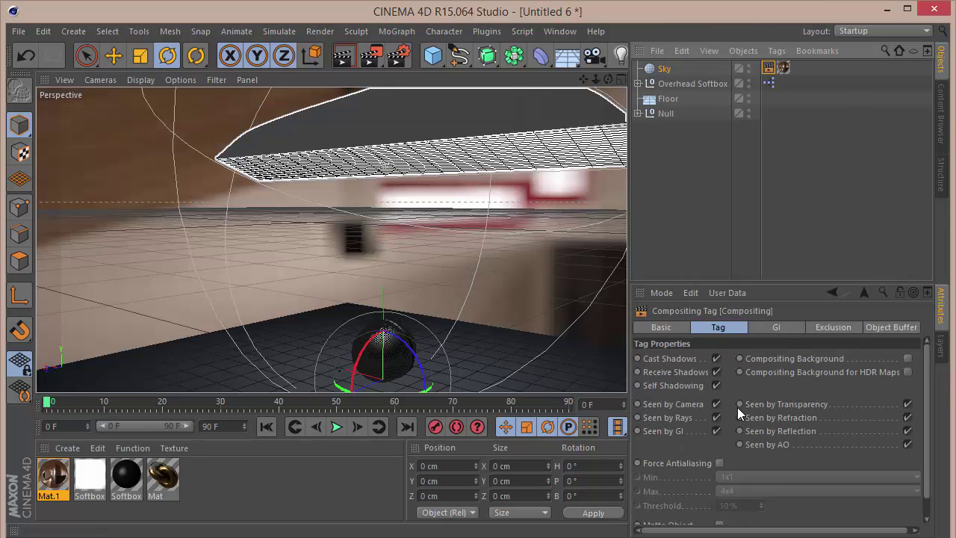
pyautogui.click(716, 403)
pyautogui.click(699, 251)
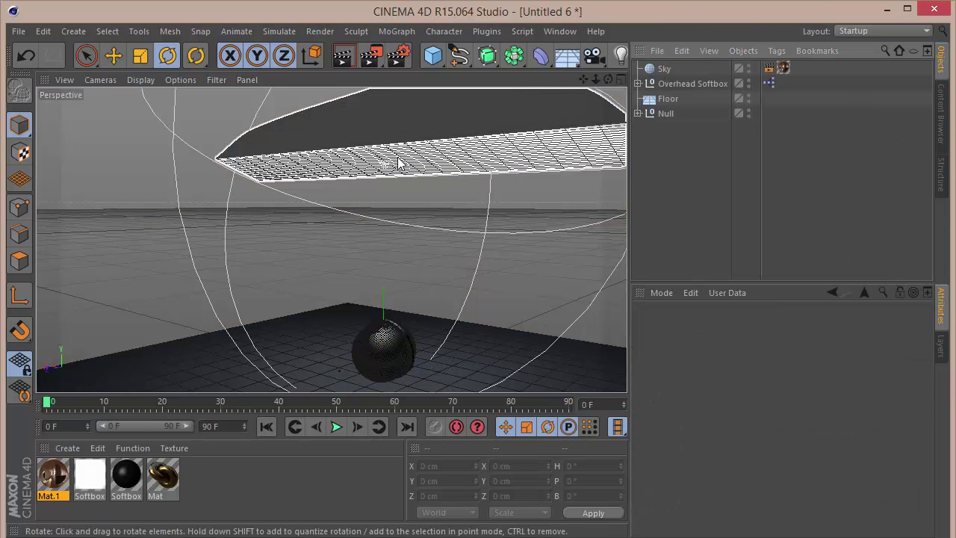
# Step: Create a material with only Luminance enabled and load the wood texture image as its luminance texture
pyautogui.doubleClick(223, 464)
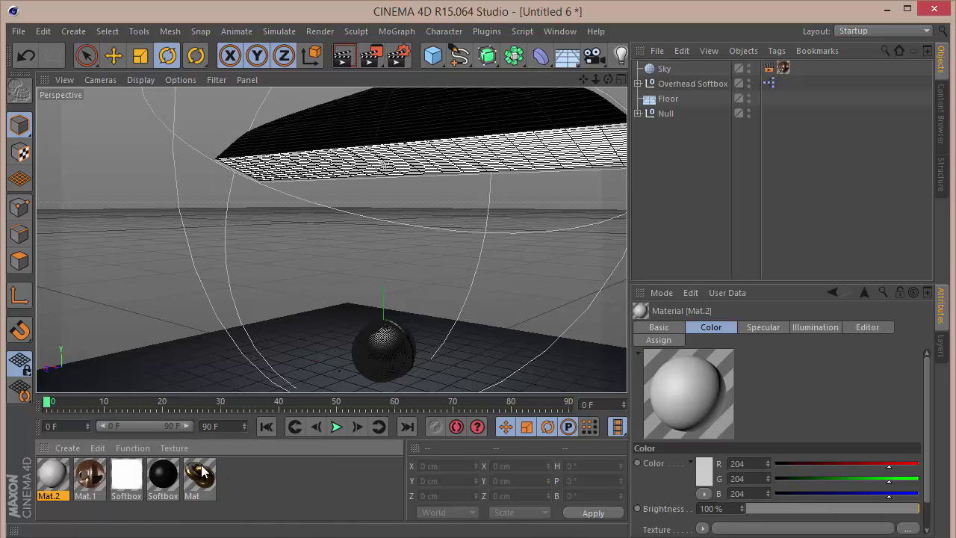
pyautogui.doubleClick(51, 475)
pyautogui.click(293, 257)
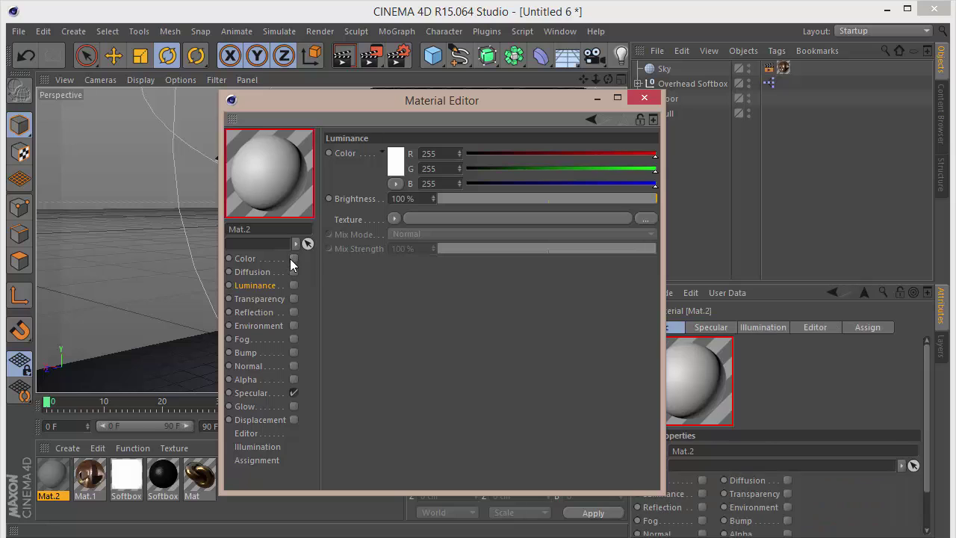
pyautogui.click(293, 284)
pyautogui.click(293, 393)
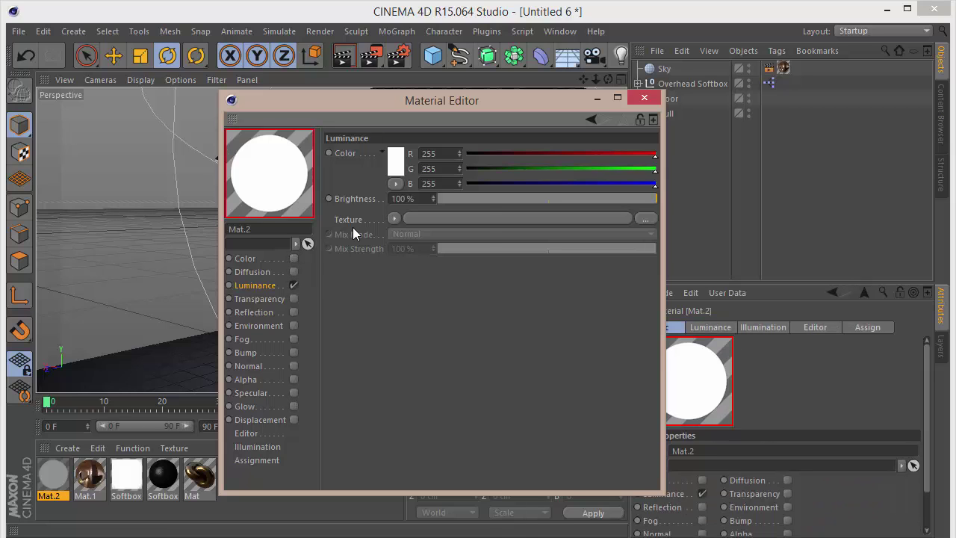
pyautogui.click(394, 218)
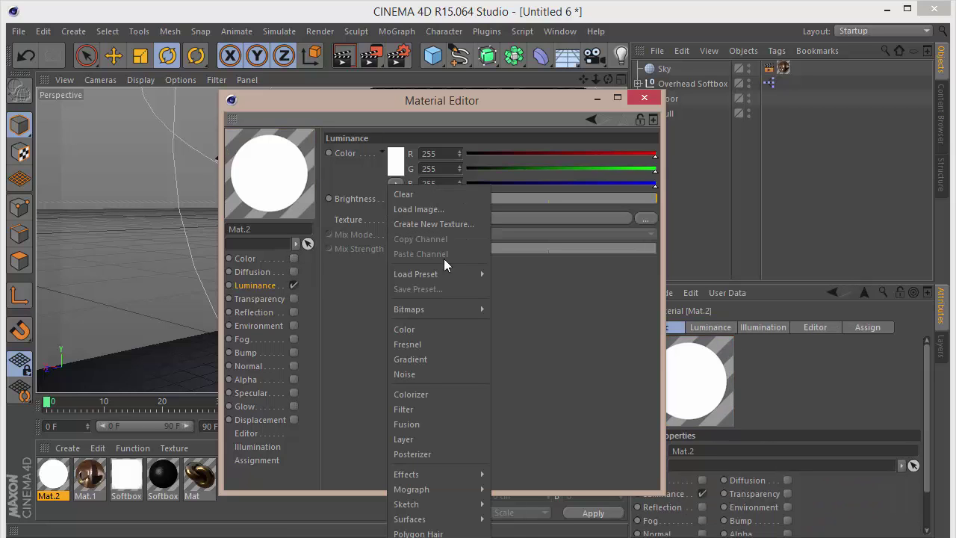
pyautogui.click(436, 210)
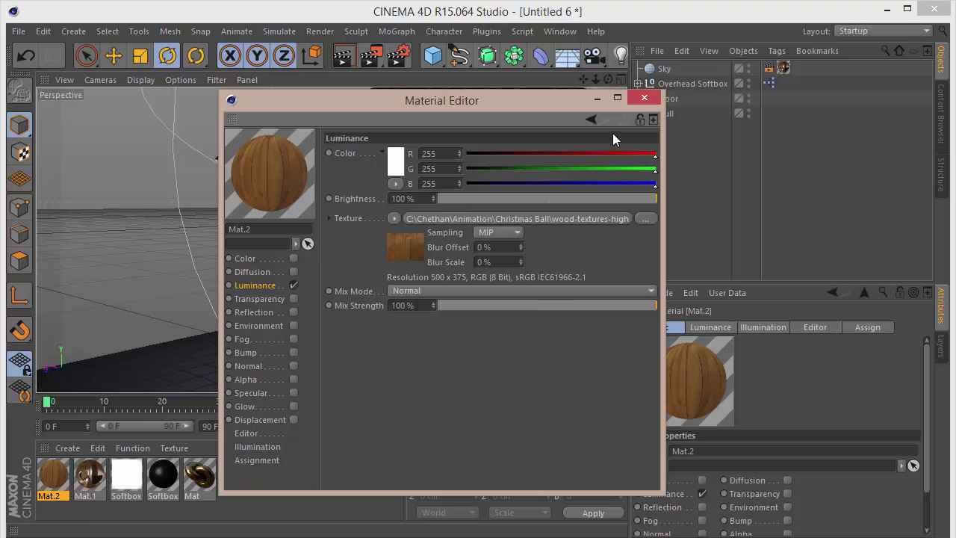
pyautogui.click(643, 97)
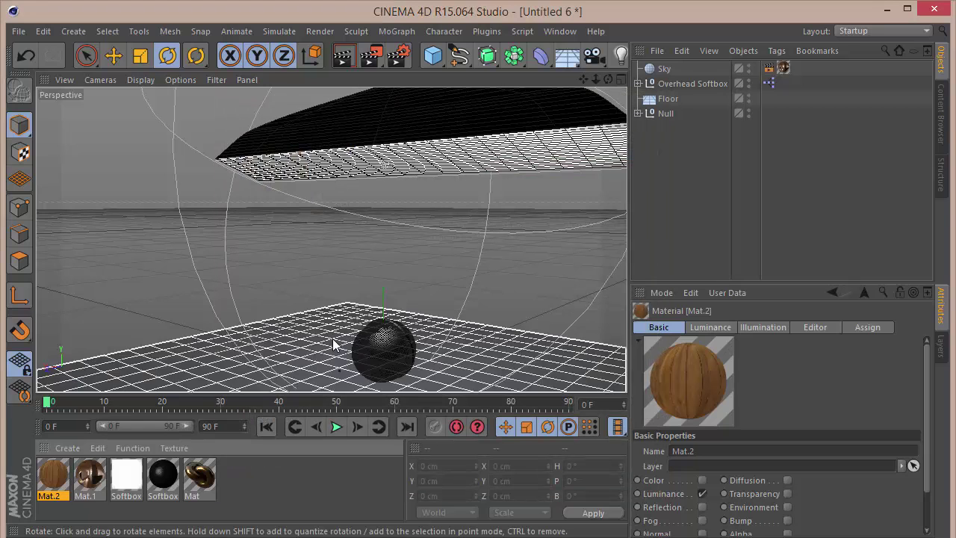
# Step: Apply the wood material to the Floor object
pyautogui.moveTo(54, 486); pyautogui.dragTo(671, 99)
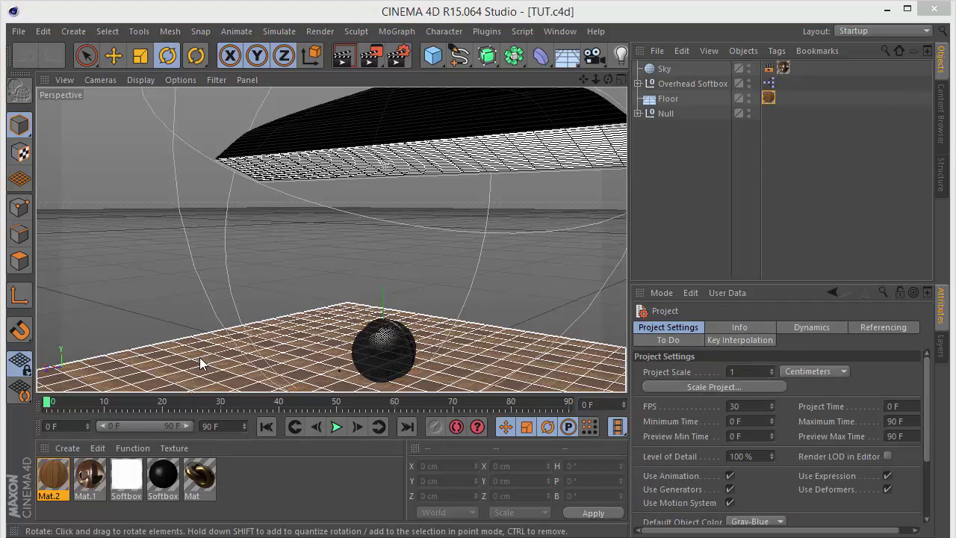
pyautogui.click(309, 348)
pyautogui.click(52, 475)
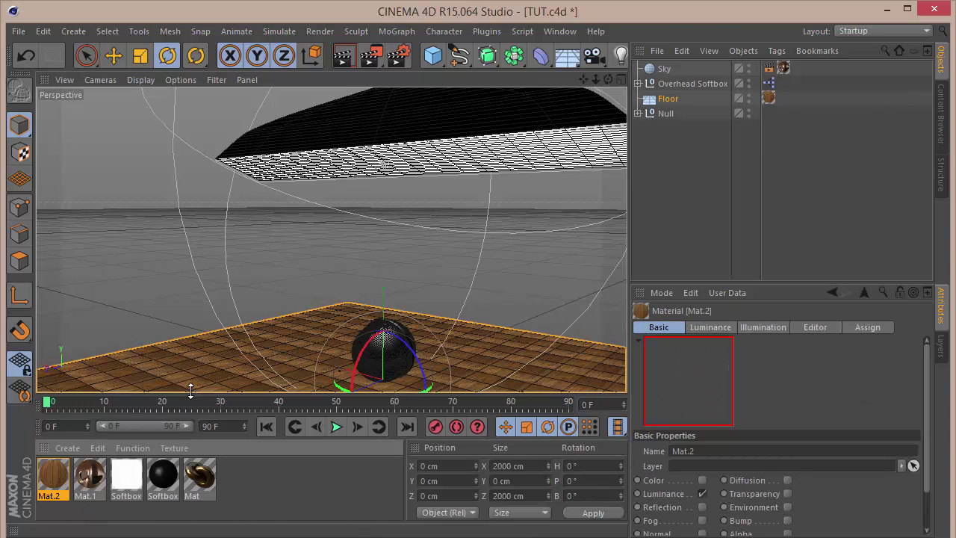
pyautogui.click(490, 340)
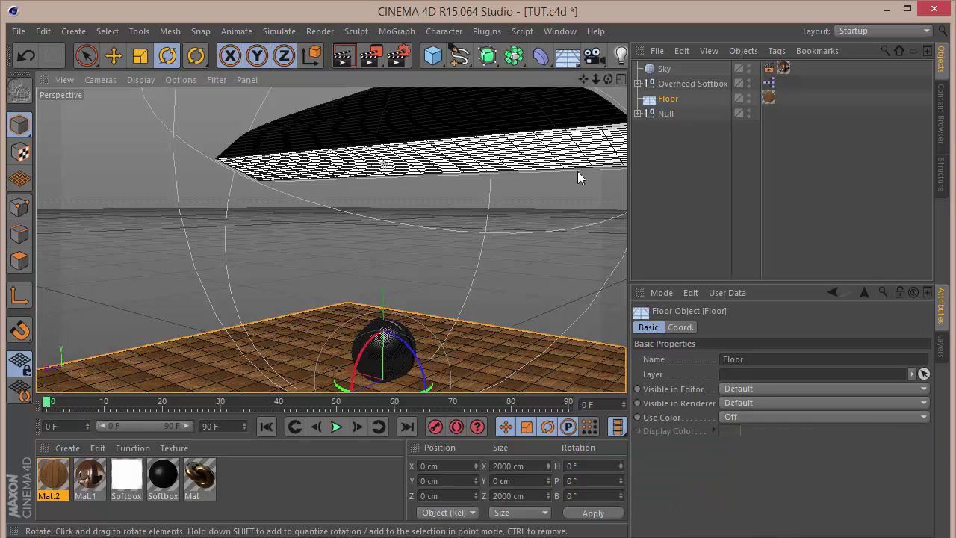
# Step: Try to scale up the Floor under the bell, and undo the scaling
pyautogui.moveTo(583, 77); pyautogui.dragTo(331, 240)
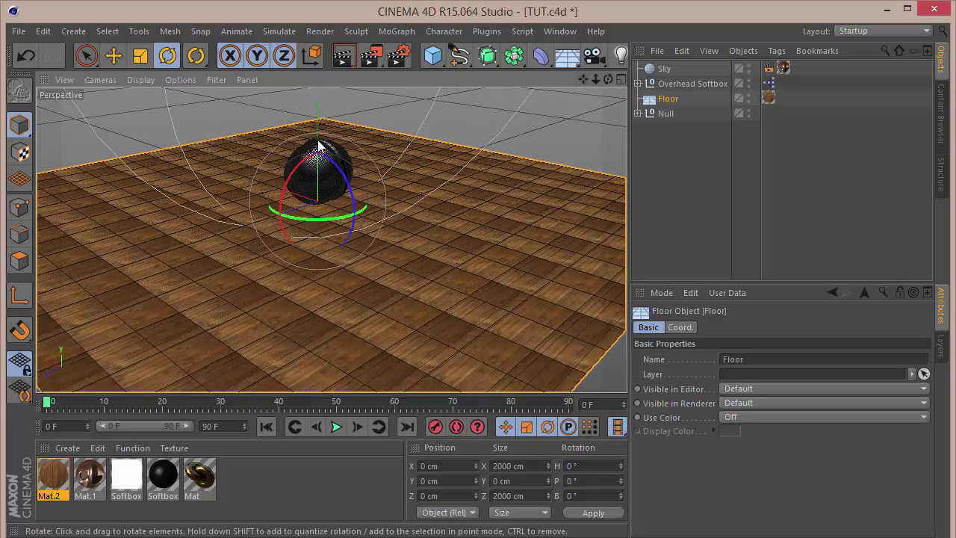
pyautogui.scroll(5, 311, 148)
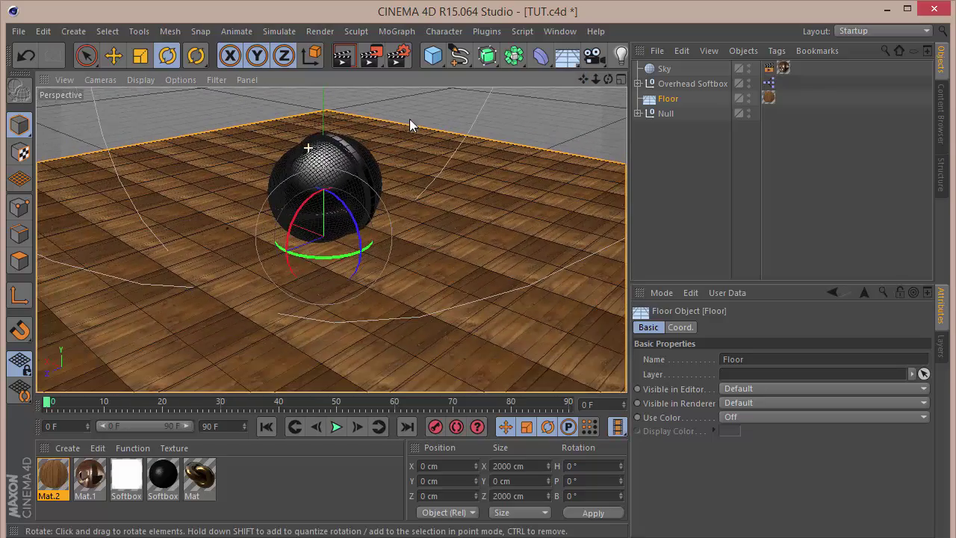
pyautogui.moveTo(607, 78); pyautogui.dragTo(330, 240)
pyautogui.moveTo(583, 78); pyautogui.dragTo(331, 239)
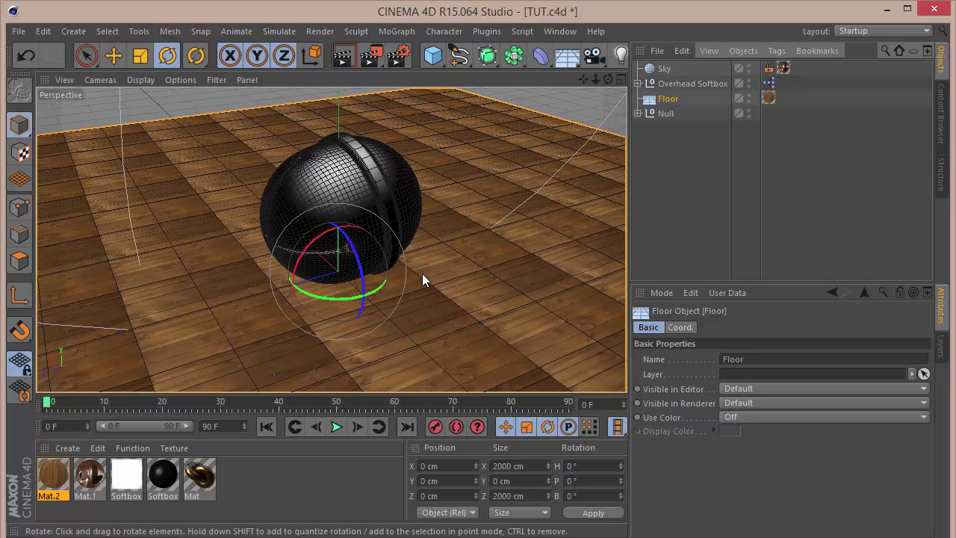
pyautogui.press('t')
pyautogui.moveTo(489, 261); pyautogui.dragTo(337, 312)
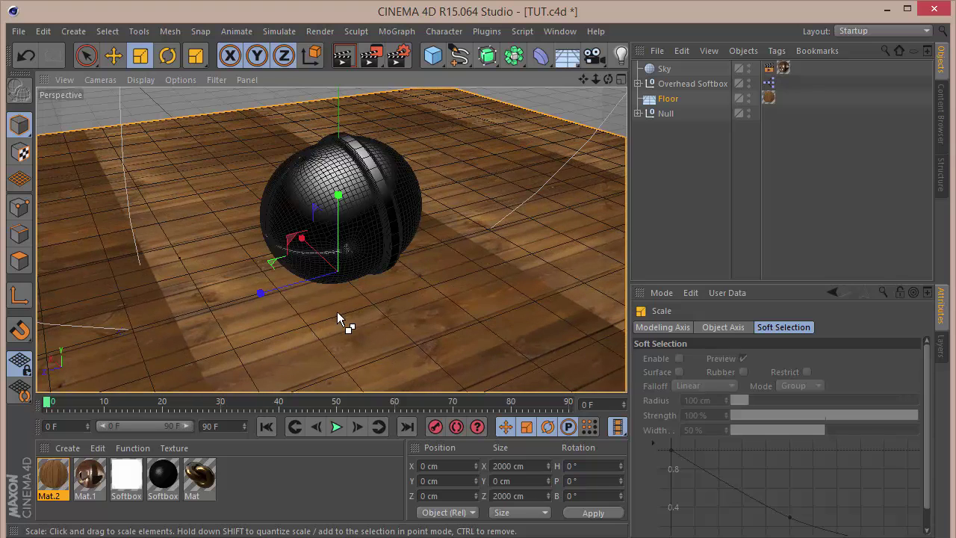
pyautogui.hotkey('ctrl', 'z')
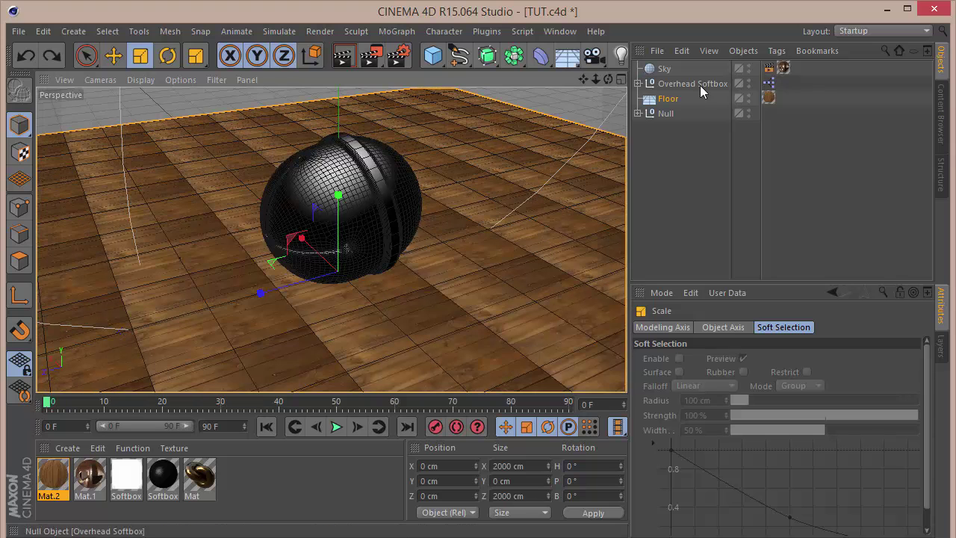
# Step: Replace the Floor with a new Plane object, transferring the Floor's wood material to the plane
pyautogui.moveTo(433, 55); pyautogui.dragTo(571, 132)
pyautogui.moveTo(668, 72); pyautogui.dragTo(683, 109)
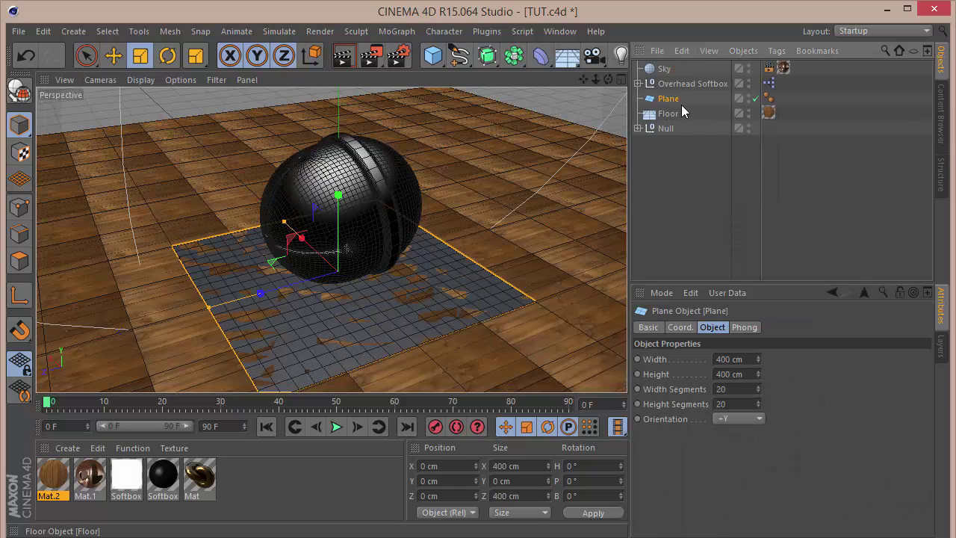
pyautogui.moveTo(772, 114); pyautogui.dragTo(783, 98)
pyautogui.click(665, 113)
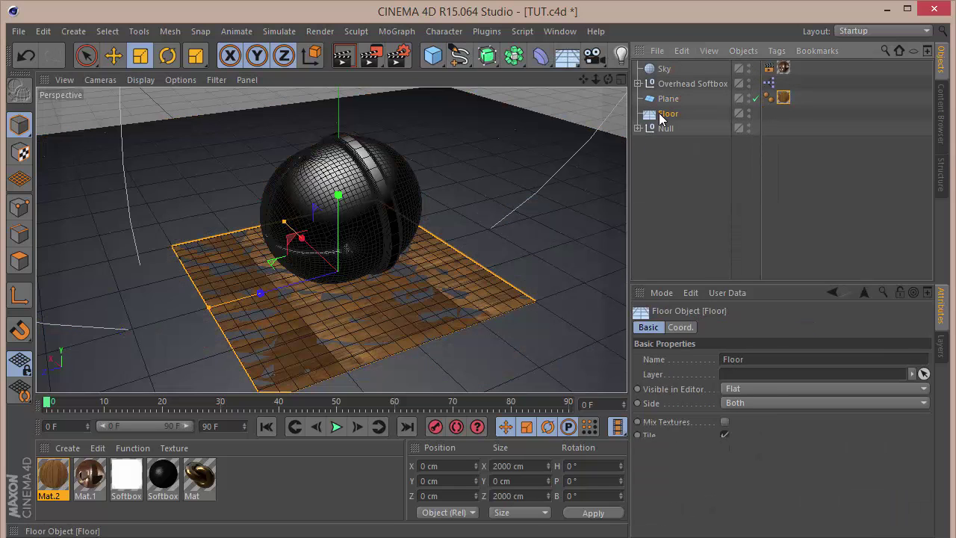
pyautogui.press('Delete')
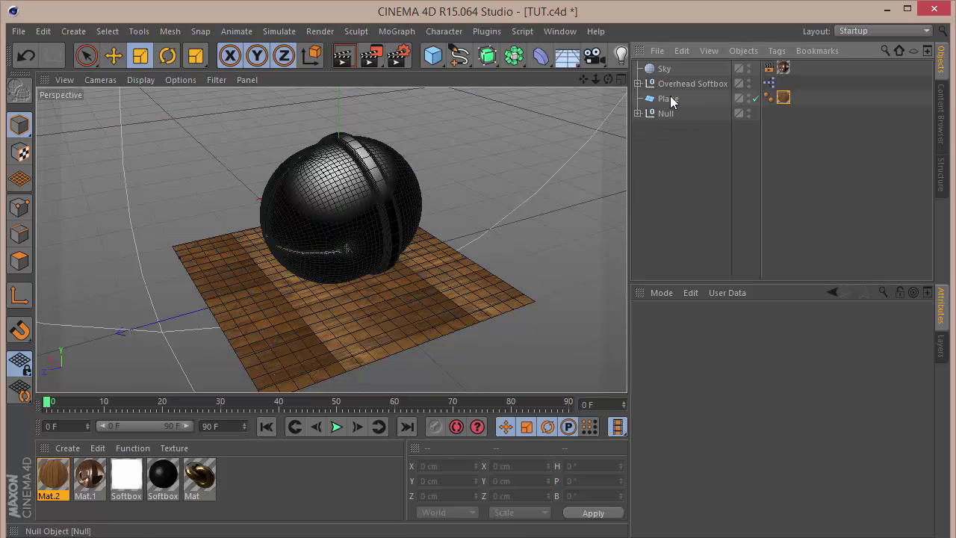
# Step: Scale the Plane up uniformly to about 9858 cm in width and height
pyautogui.click(658, 83)
pyautogui.click(404, 345)
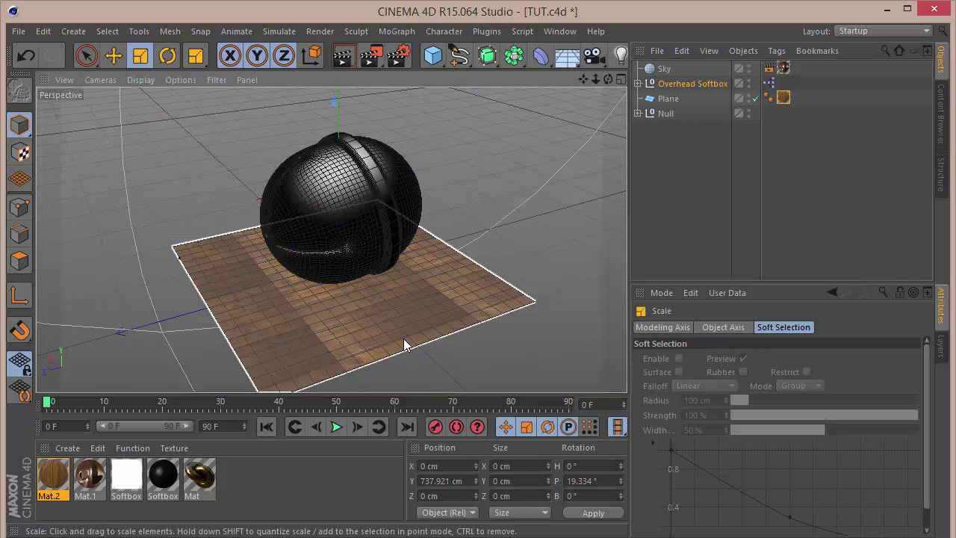
pyautogui.click(668, 100)
pyautogui.moveTo(609, 218); pyautogui.dragTo(948, 217)
pyautogui.moveTo(783, 292); pyautogui.dragTo(952, 291)
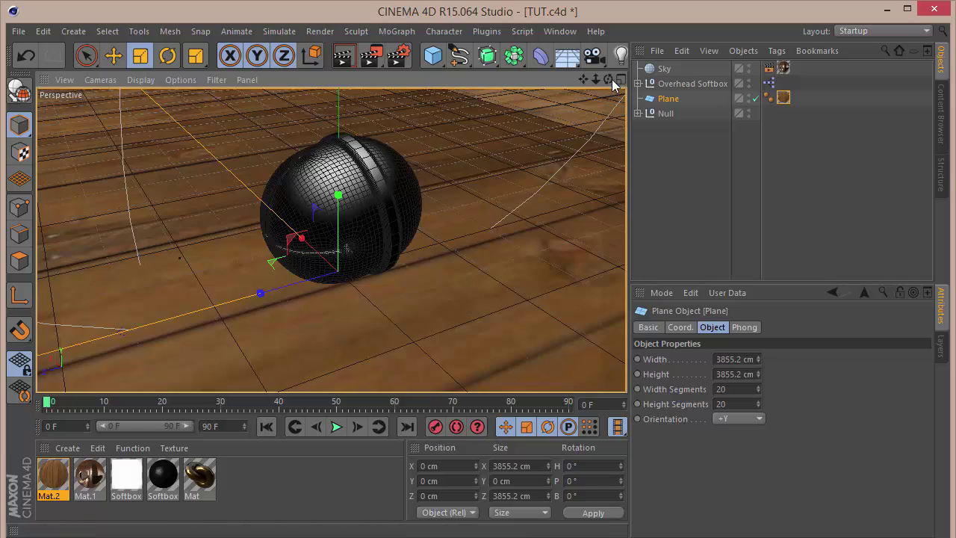
pyautogui.moveTo(611, 79); pyautogui.dragTo(605, 91)
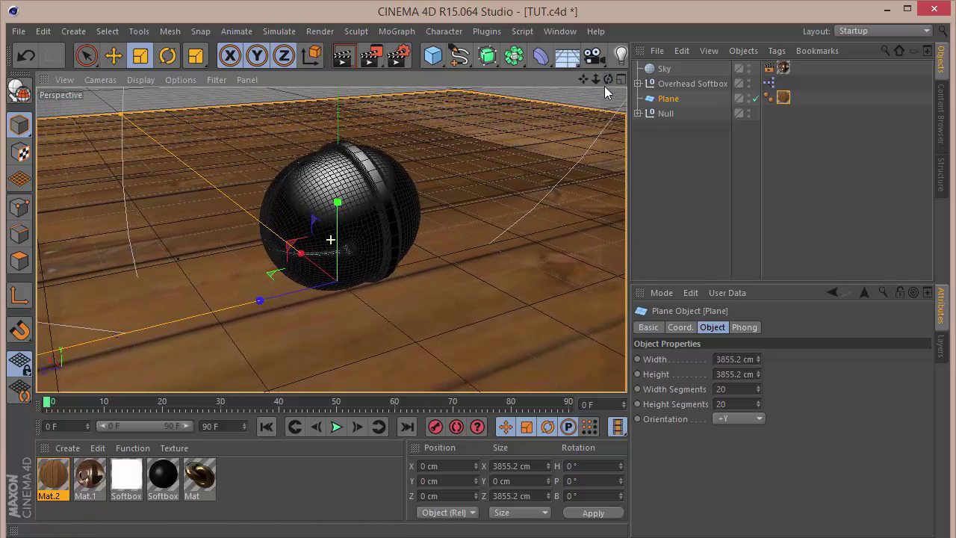
pyautogui.moveTo(328, 258); pyautogui.dragTo(316, 284)
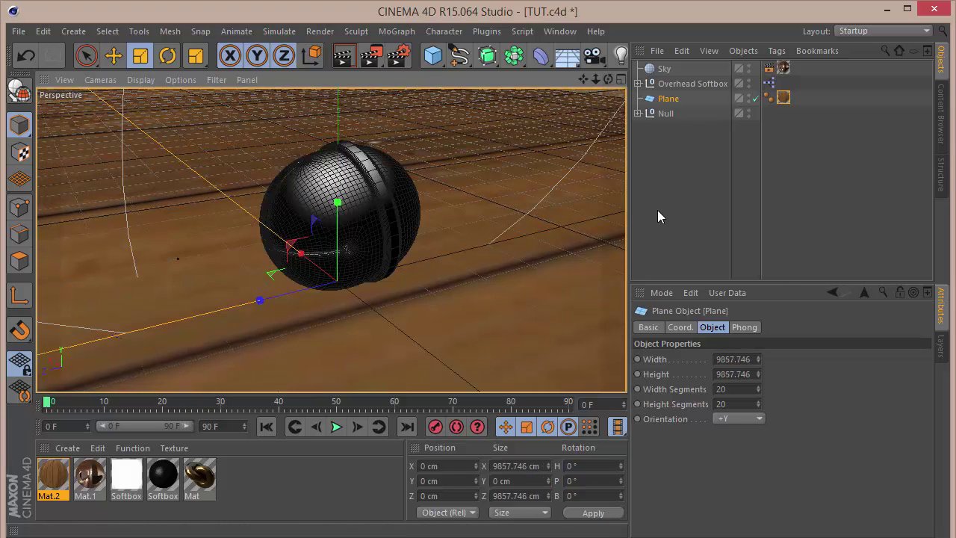
pyautogui.click(688, 208)
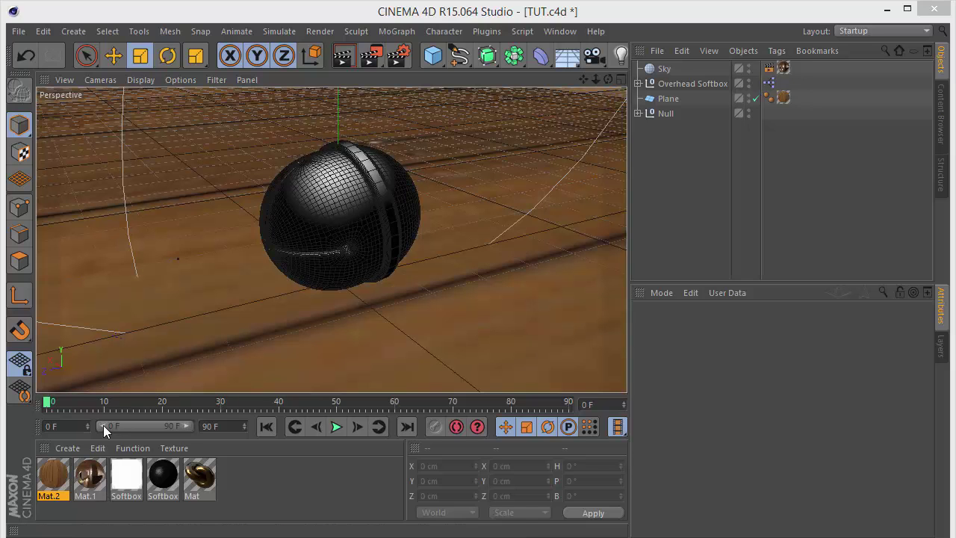
# Step: Enable Seamless on the plane's texture tag and set its Length U and Length V to 50%
pyautogui.click(783, 98)
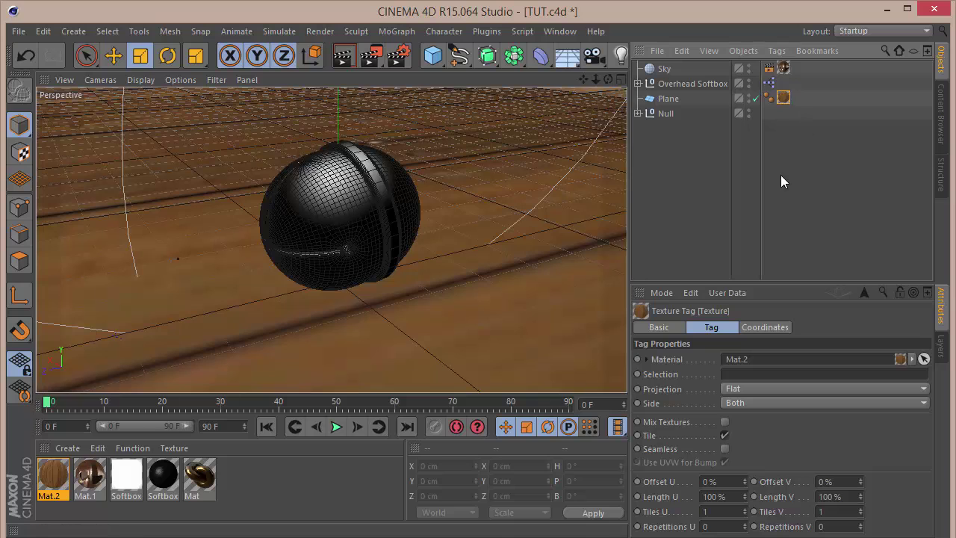
pyautogui.click(725, 449)
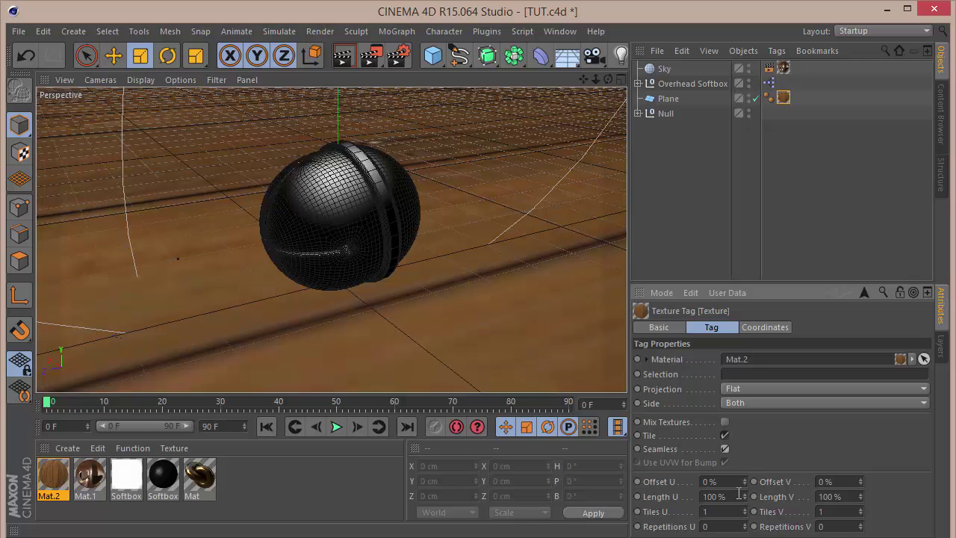
pyautogui.moveTo(735, 496); pyautogui.dragTo(590, 489)
pyautogui.write('50')
pyautogui.press('Return')
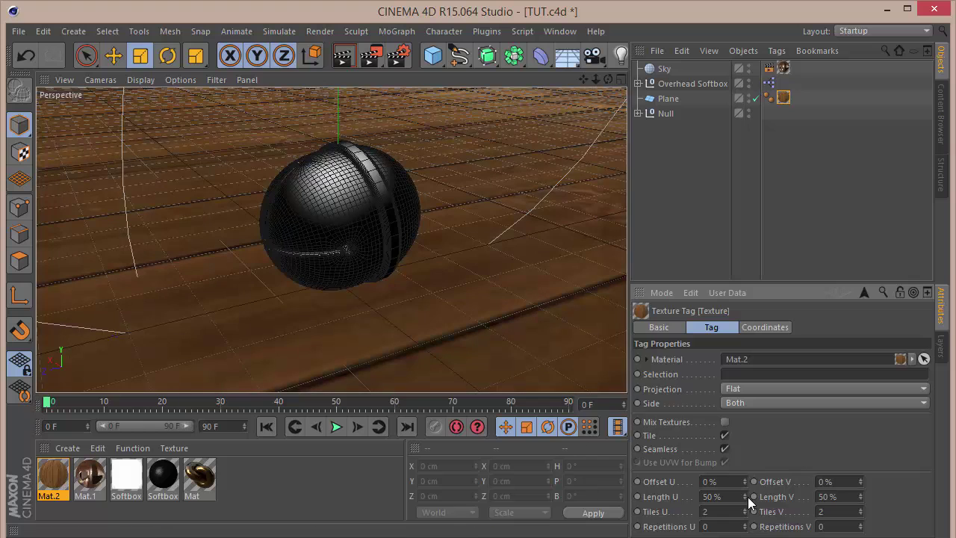
# Step: Reduce the plane texture's Length U and Length V to 10%
pyautogui.click(745, 497)
pyautogui.moveTo(745, 497); pyautogui.dragTo(637, 496)
pyautogui.write('10')
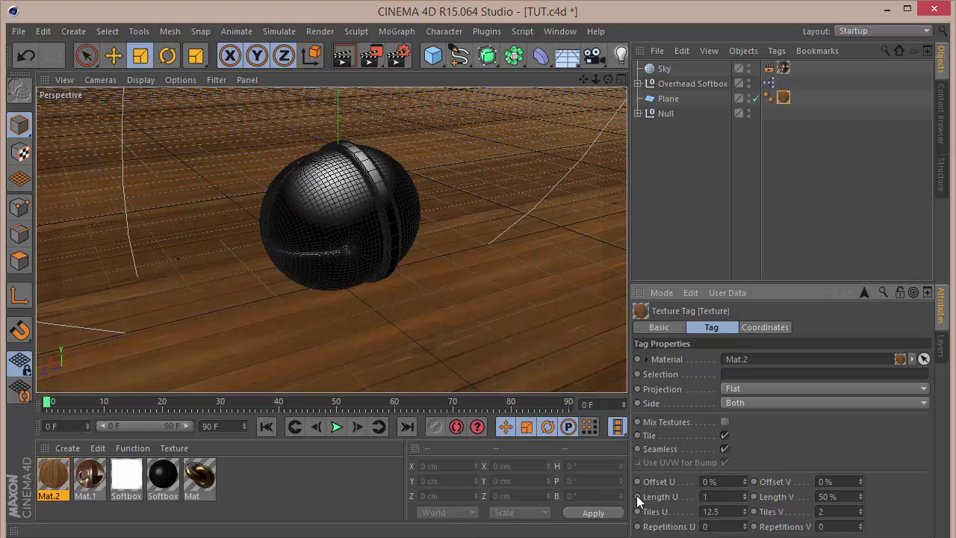
pyautogui.press('Tab')
pyautogui.write('10')
pyautogui.press('Return')
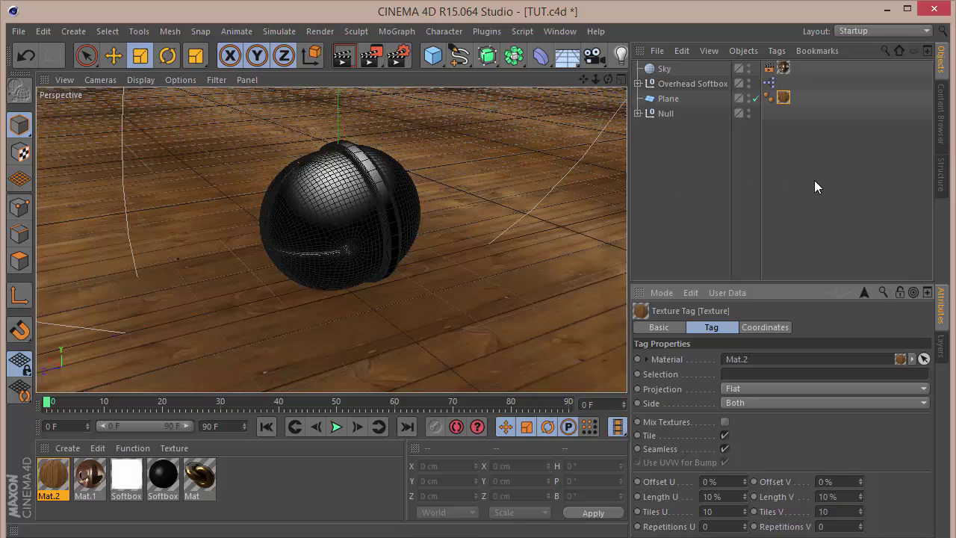
pyautogui.click(813, 183)
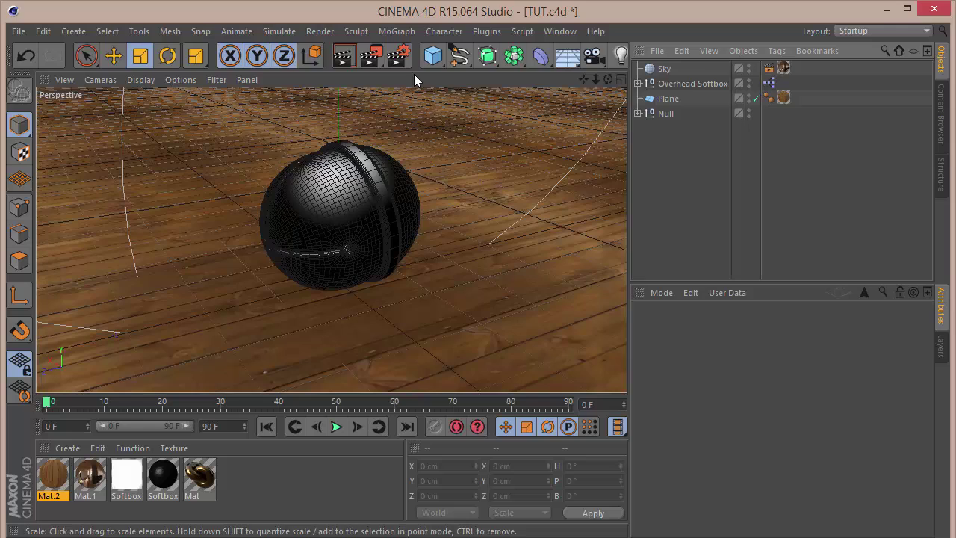
# Step: Add the Ambient Occlusion and Global Illumination effects to the render settings
pyautogui.click(398, 54)
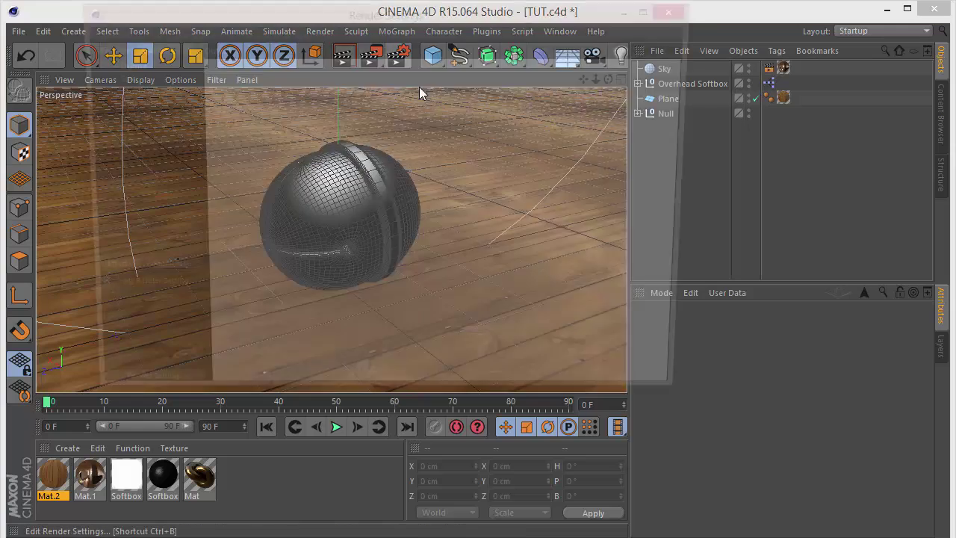
pyautogui.click(92, 271)
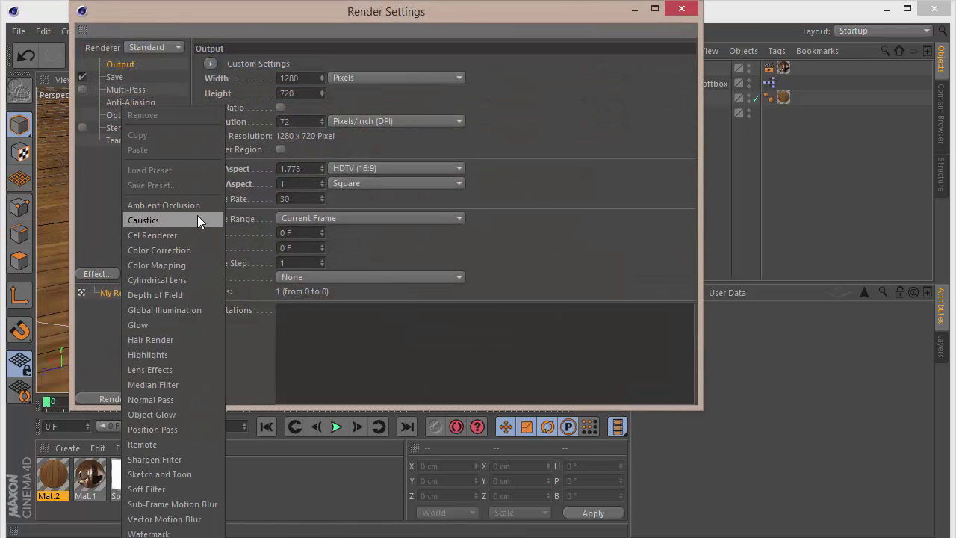
pyautogui.click(196, 215)
pyautogui.click(109, 278)
pyautogui.click(185, 307)
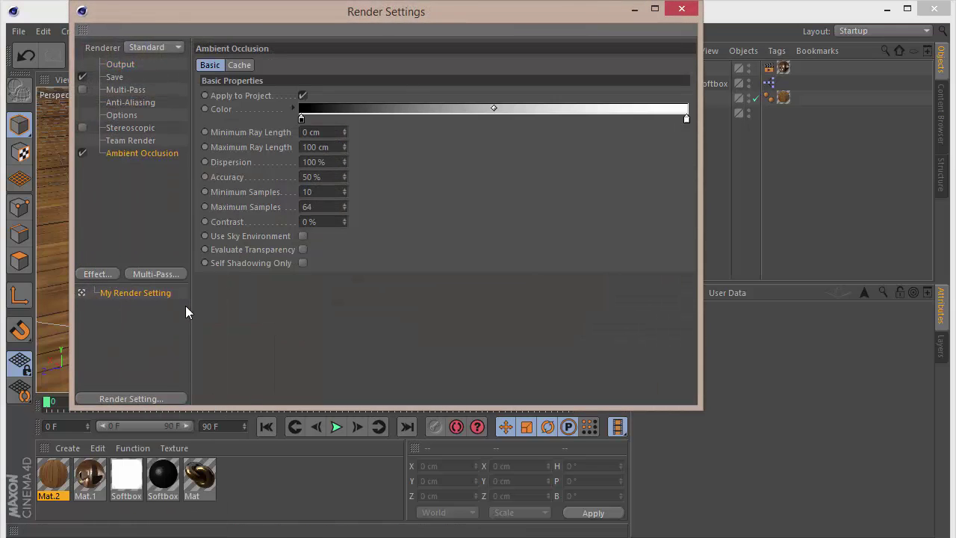
# Step: Set the Global Illumination samples to Low and the Irradiance Cache record density to Low
pyautogui.click(308, 162)
pyautogui.click(333, 207)
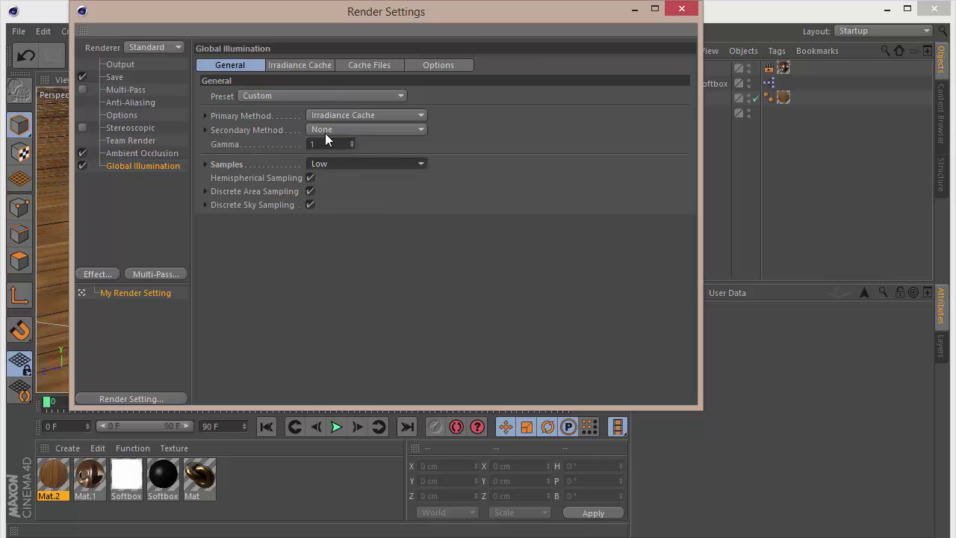
pyautogui.click(317, 66)
pyautogui.click(308, 96)
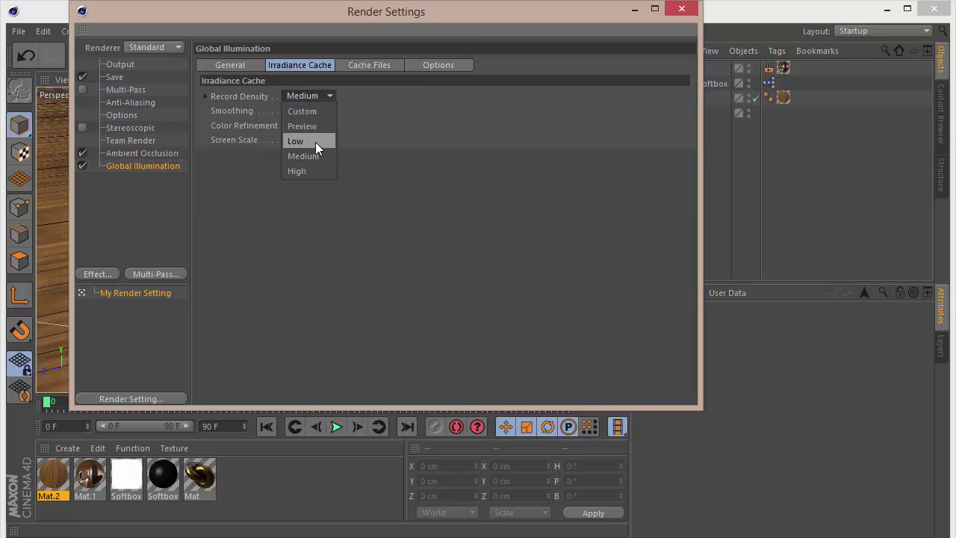
pyautogui.click(317, 139)
# Step: Set the render's Anti-Aliasing to Best and close the render settings
pyautogui.click(158, 102)
pyautogui.click(325, 58)
pyautogui.click(332, 109)
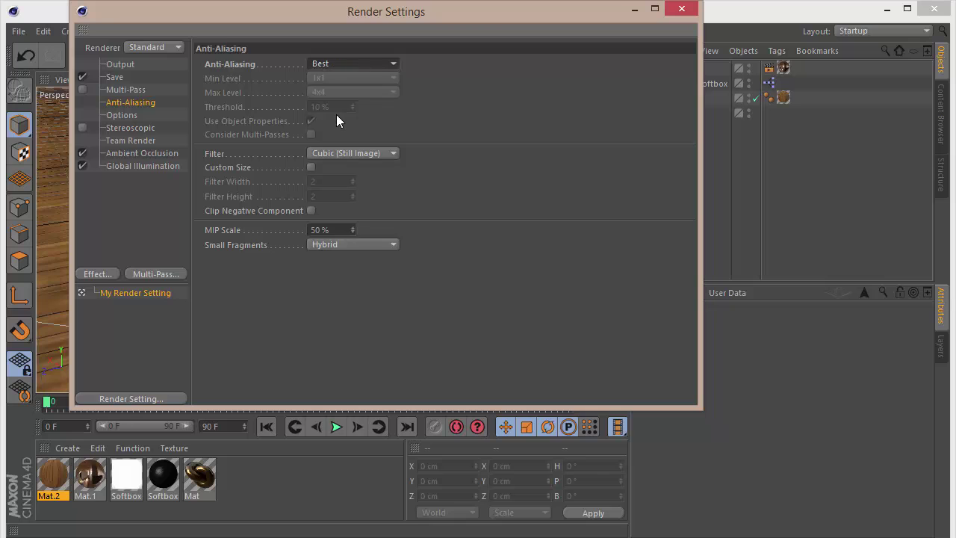
pyautogui.click(681, 9)
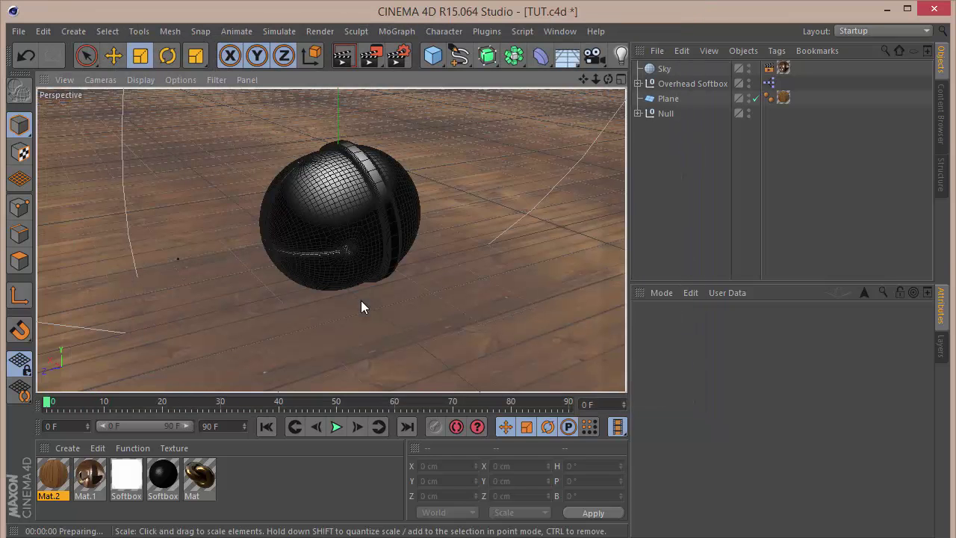